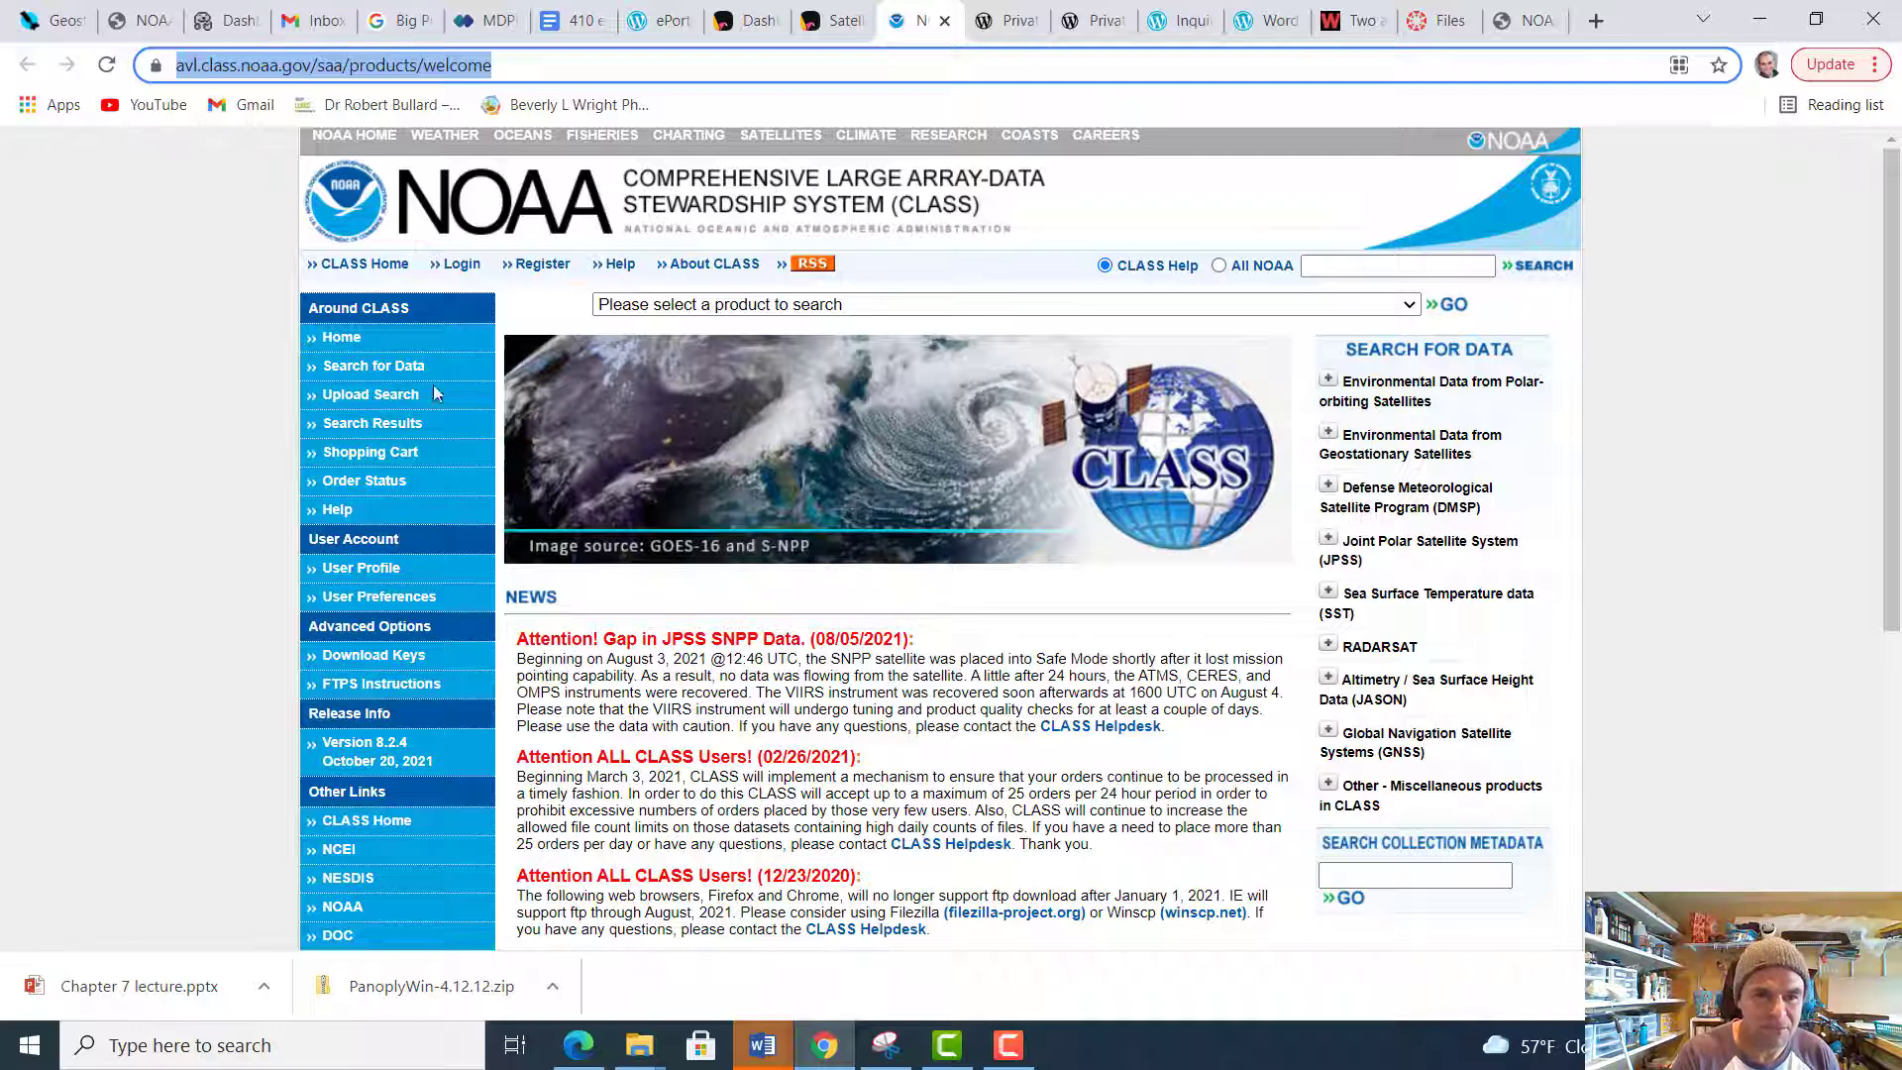
Open the search page for GOES Satellite Data - Imager (GVAR_IMG) under Environmental Data from Geostationary Satellites
left_click(373, 370)
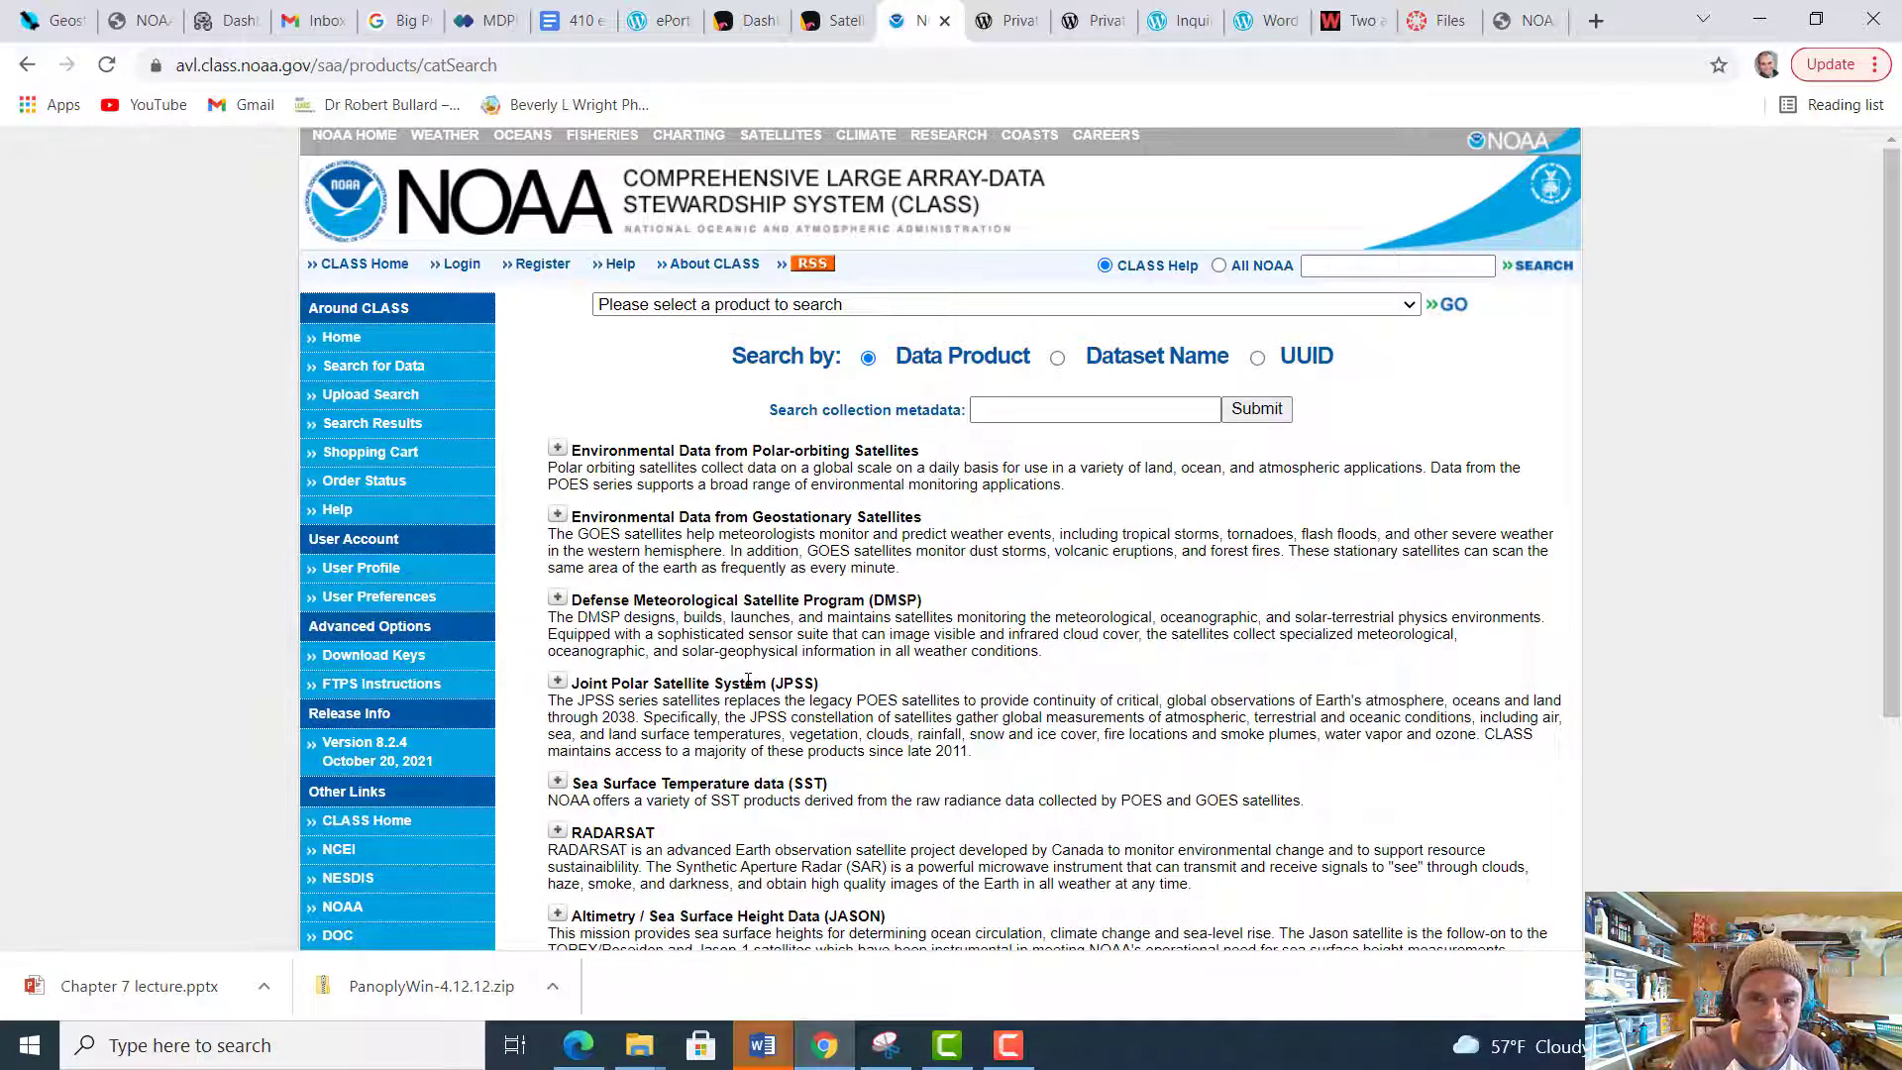
left_click(557, 516)
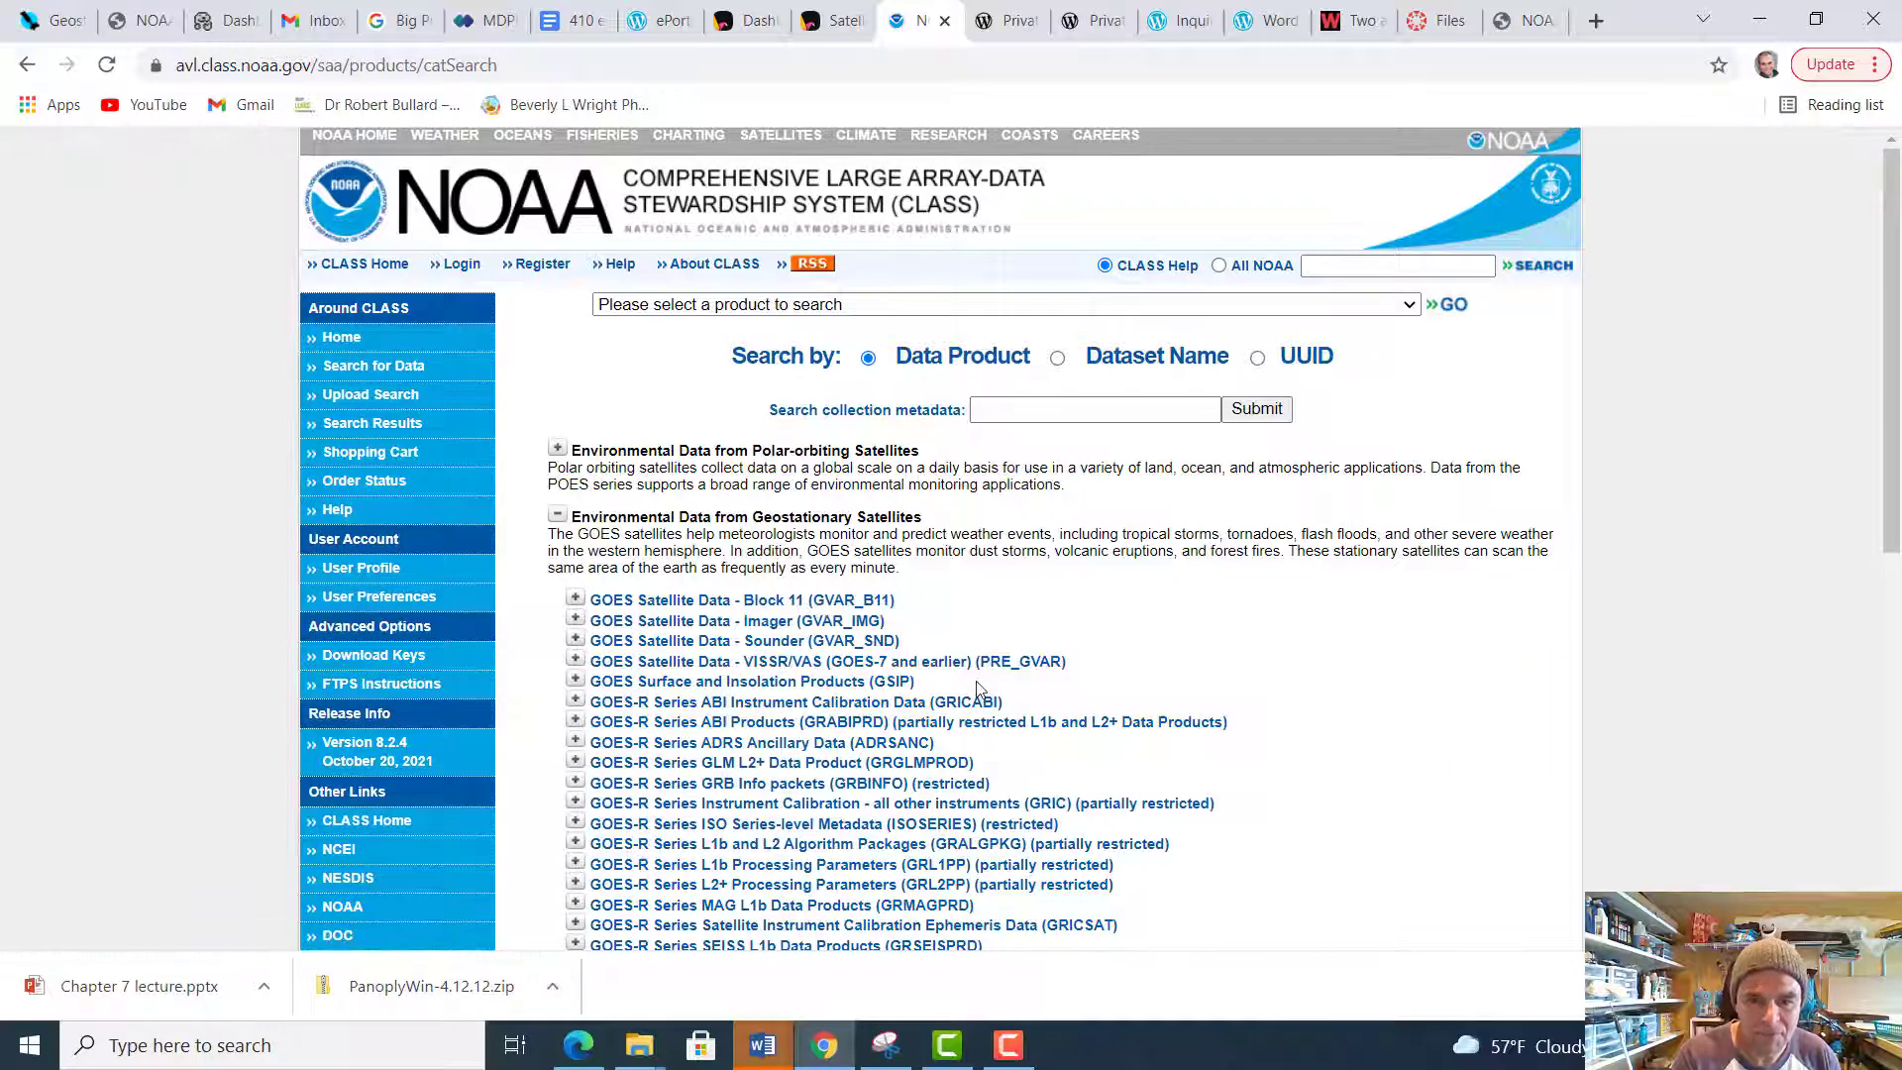
left_click(782, 628)
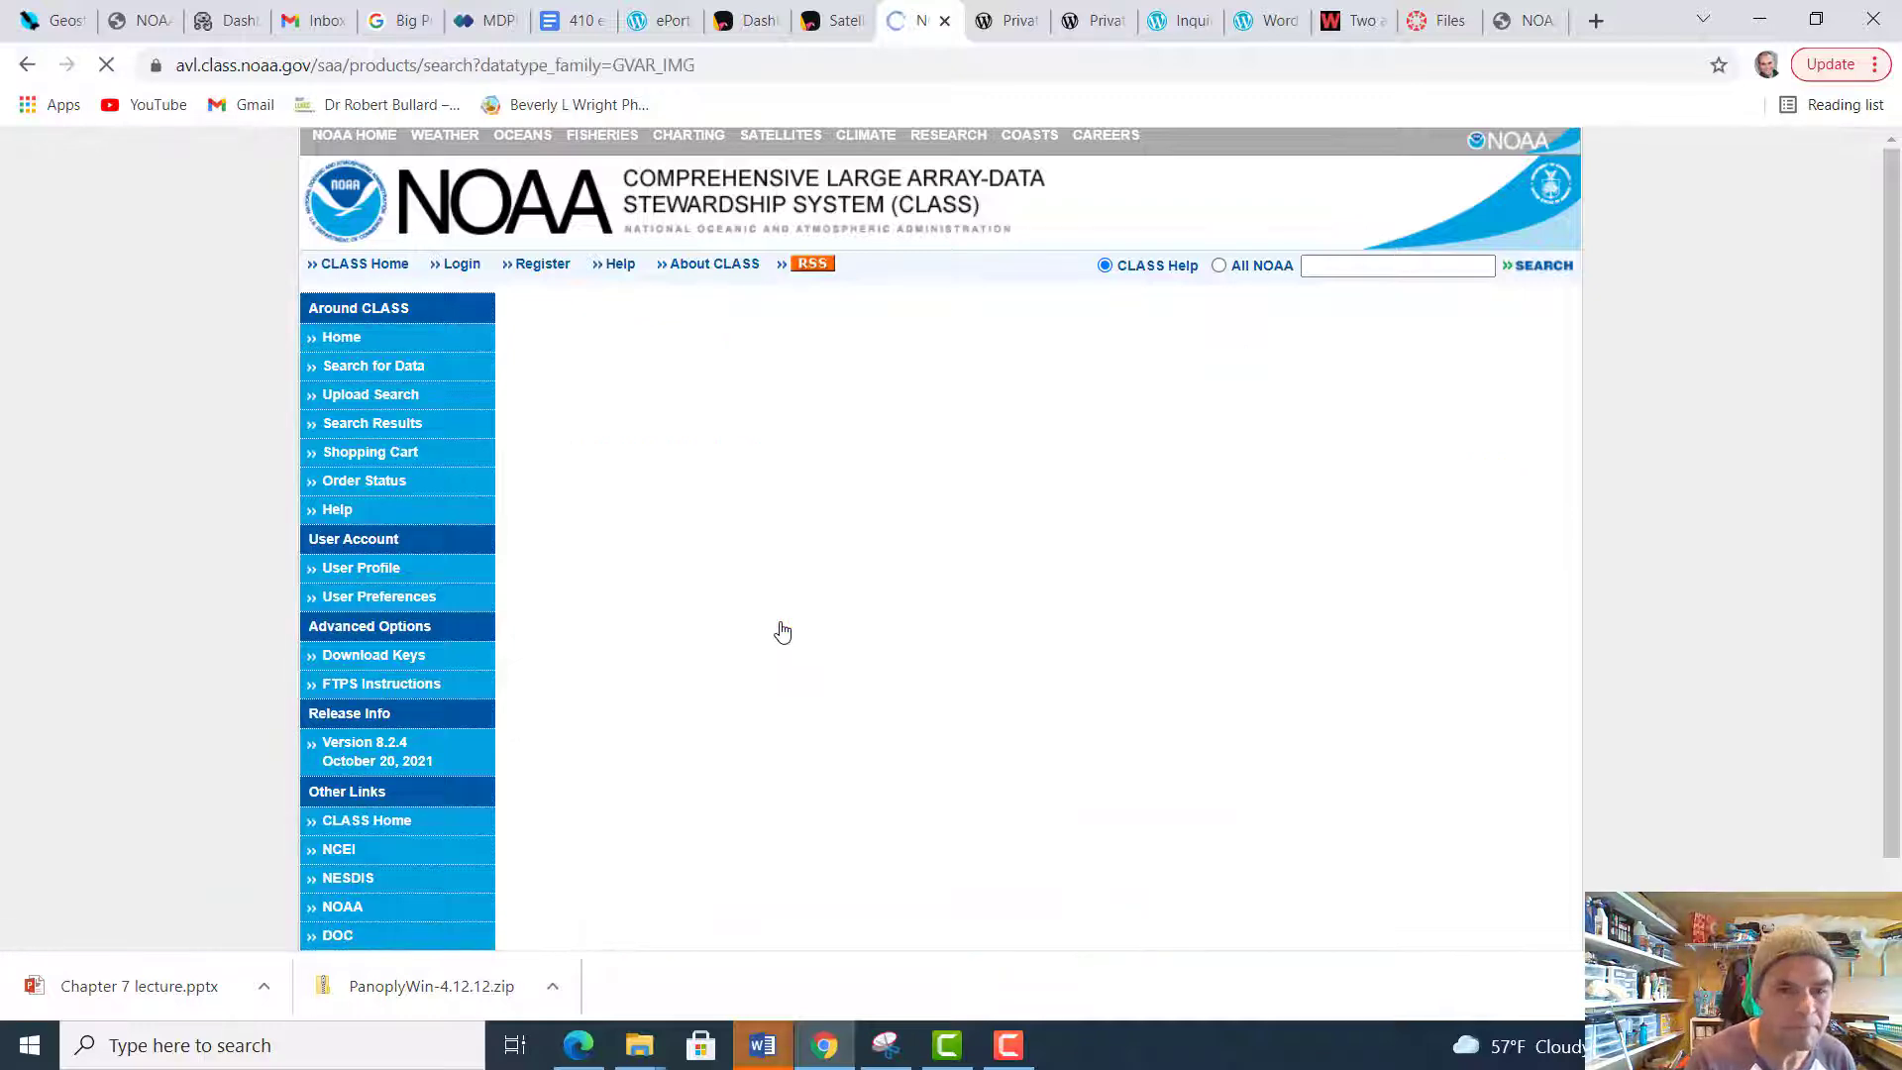
left_click(948, 1045)
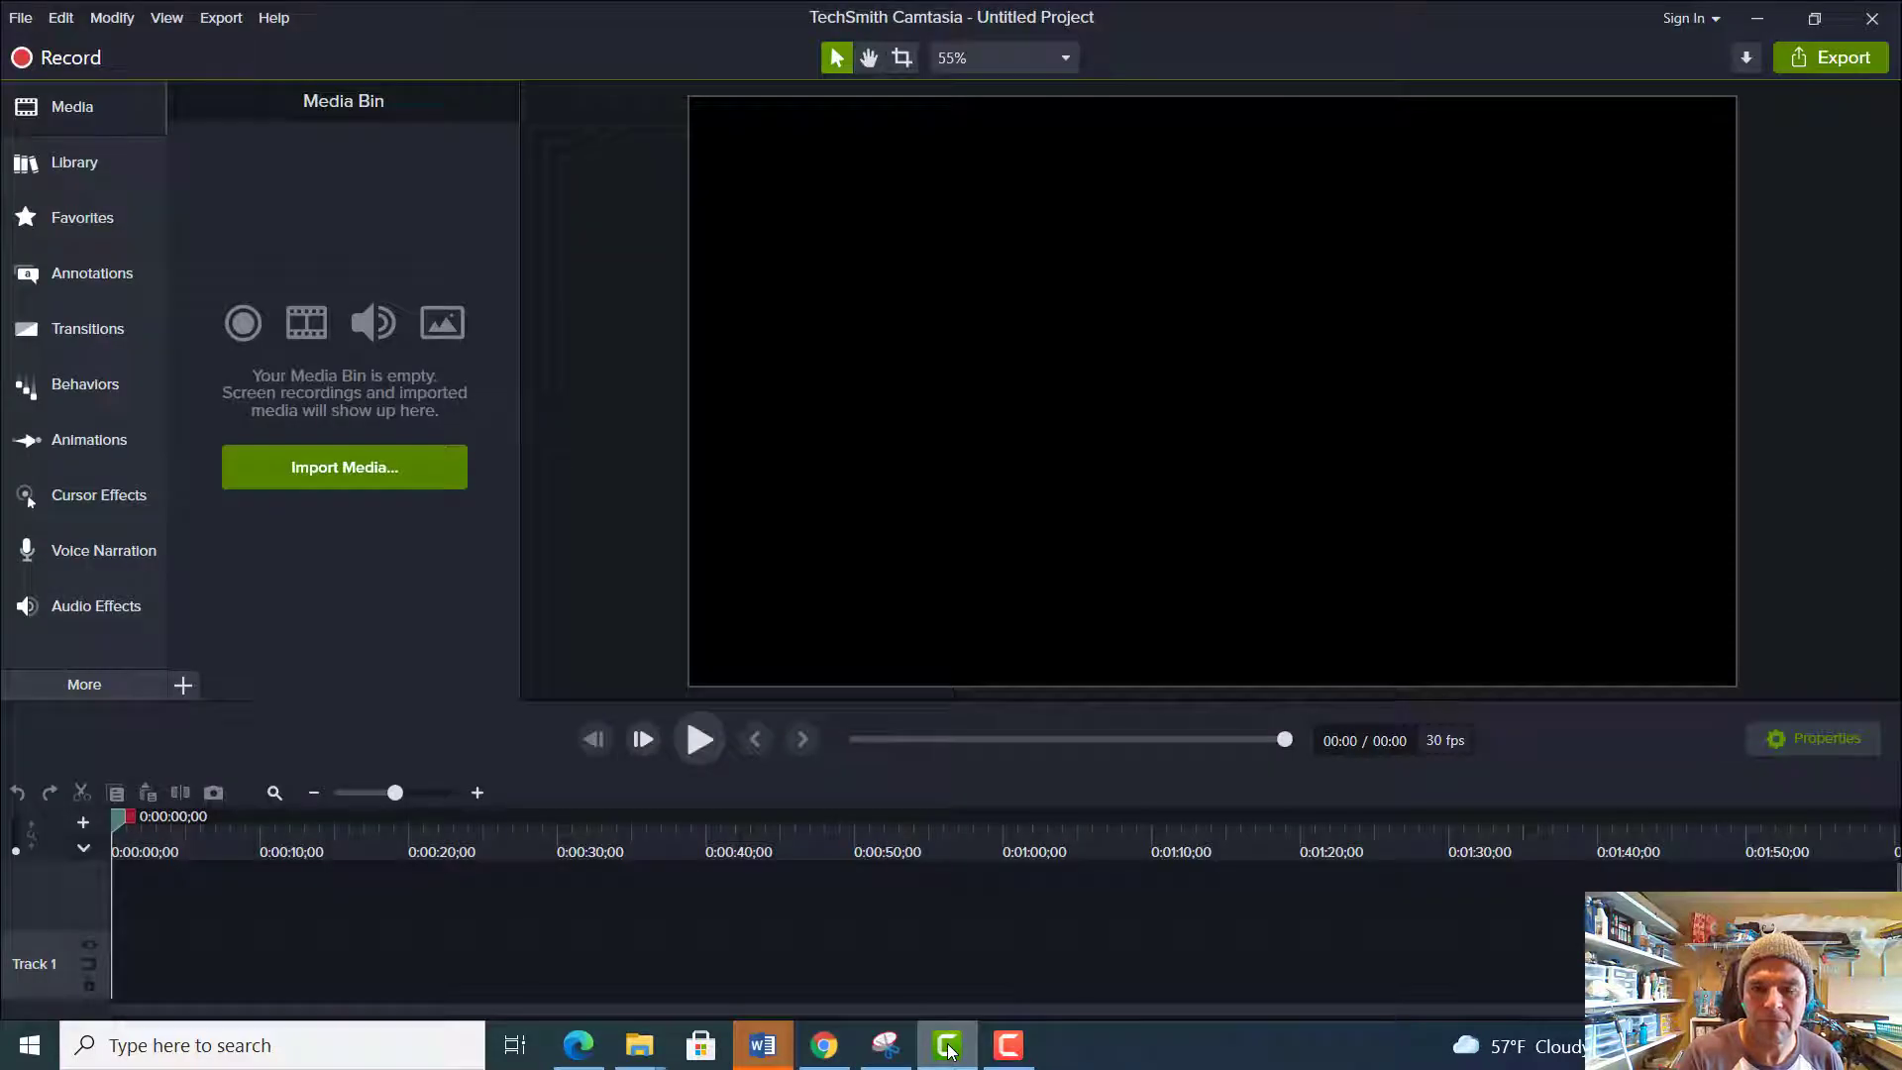
left_click(1008, 1045)
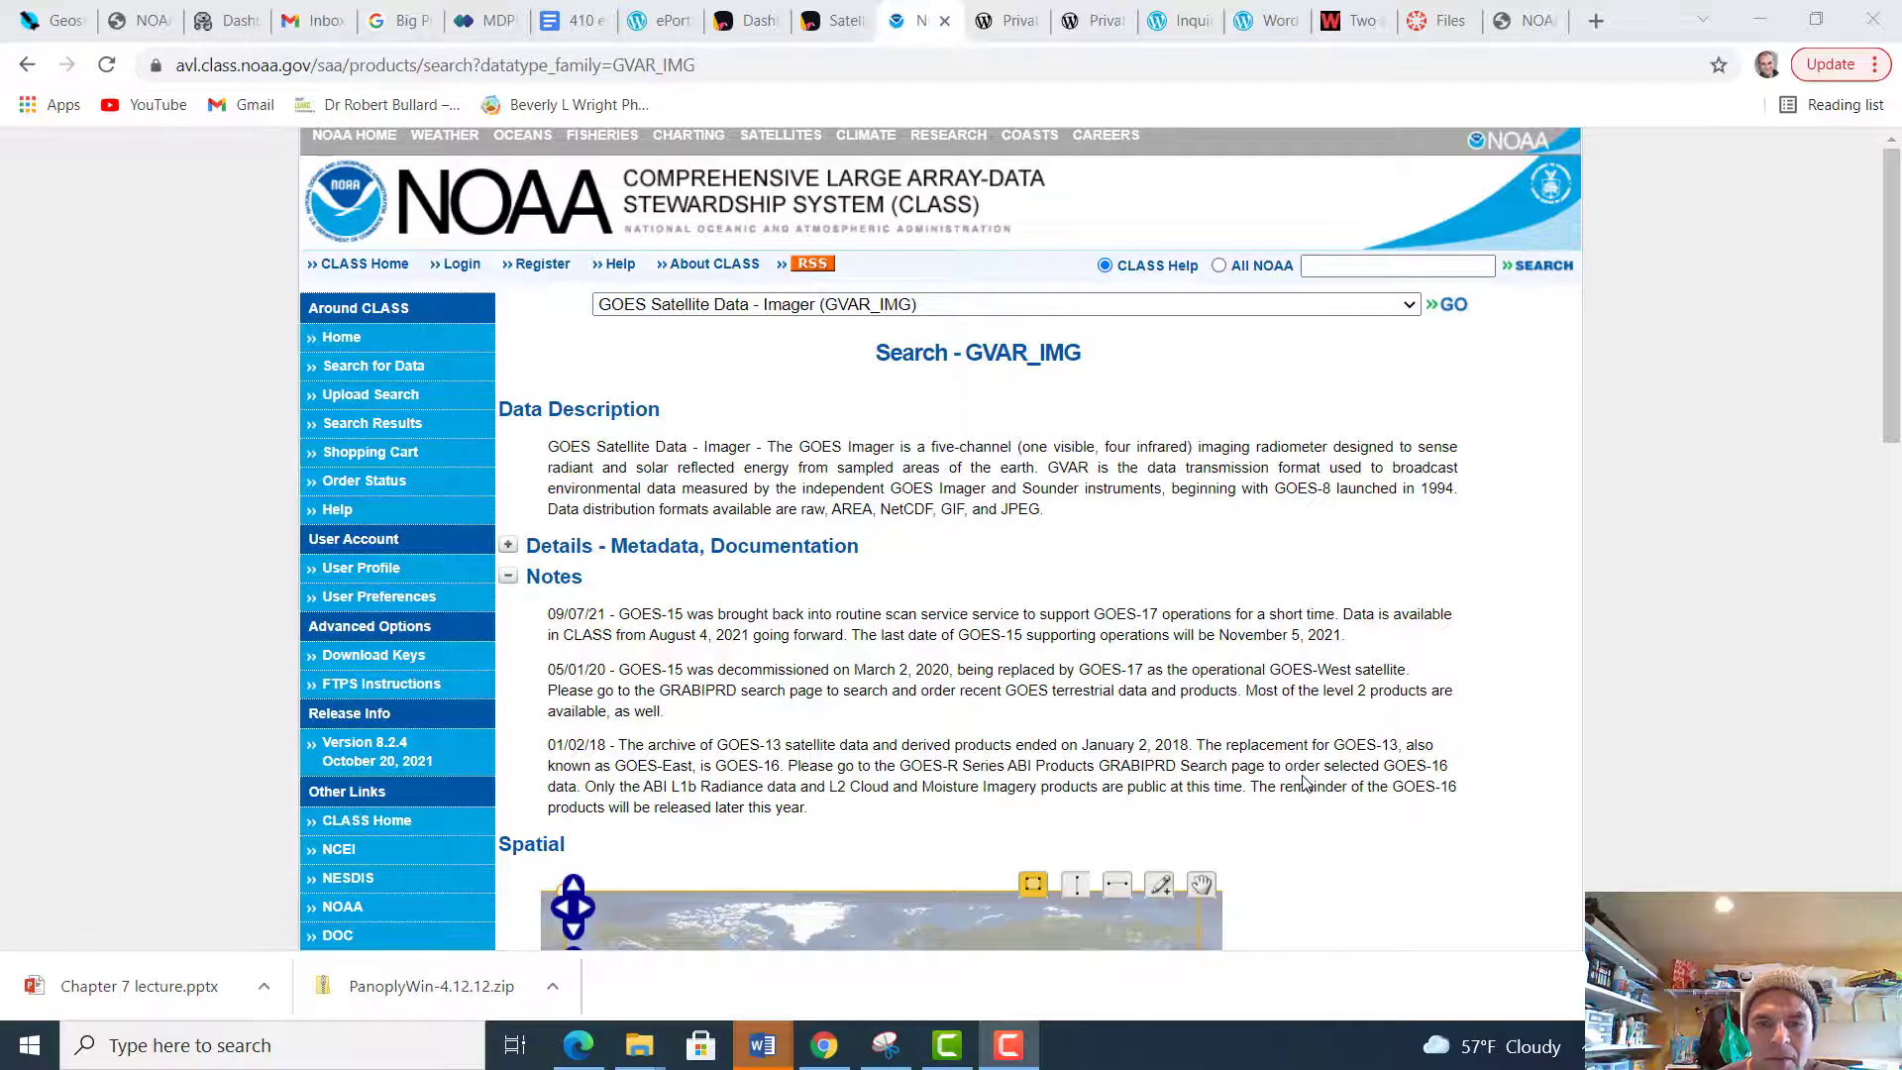
scroll(1303, 782, "down", 10)
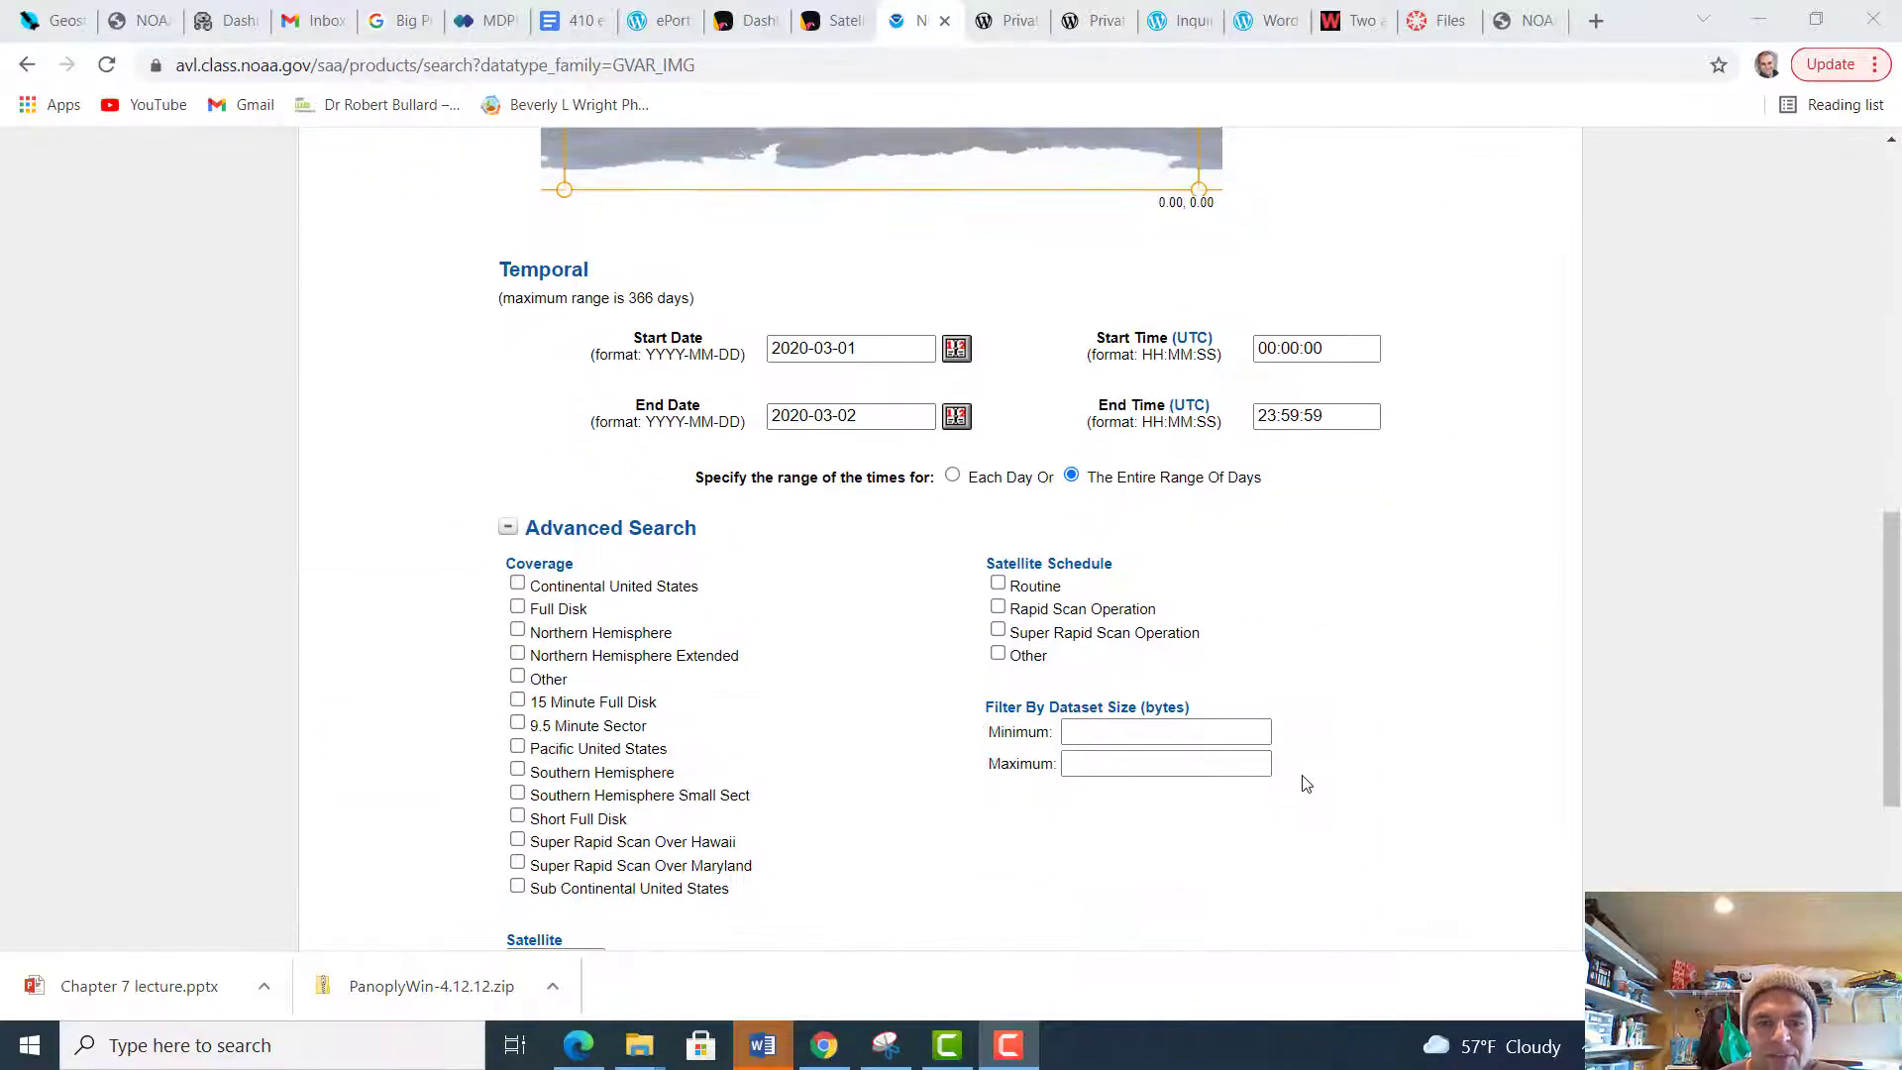
scroll(1303, 782, "up", 10)
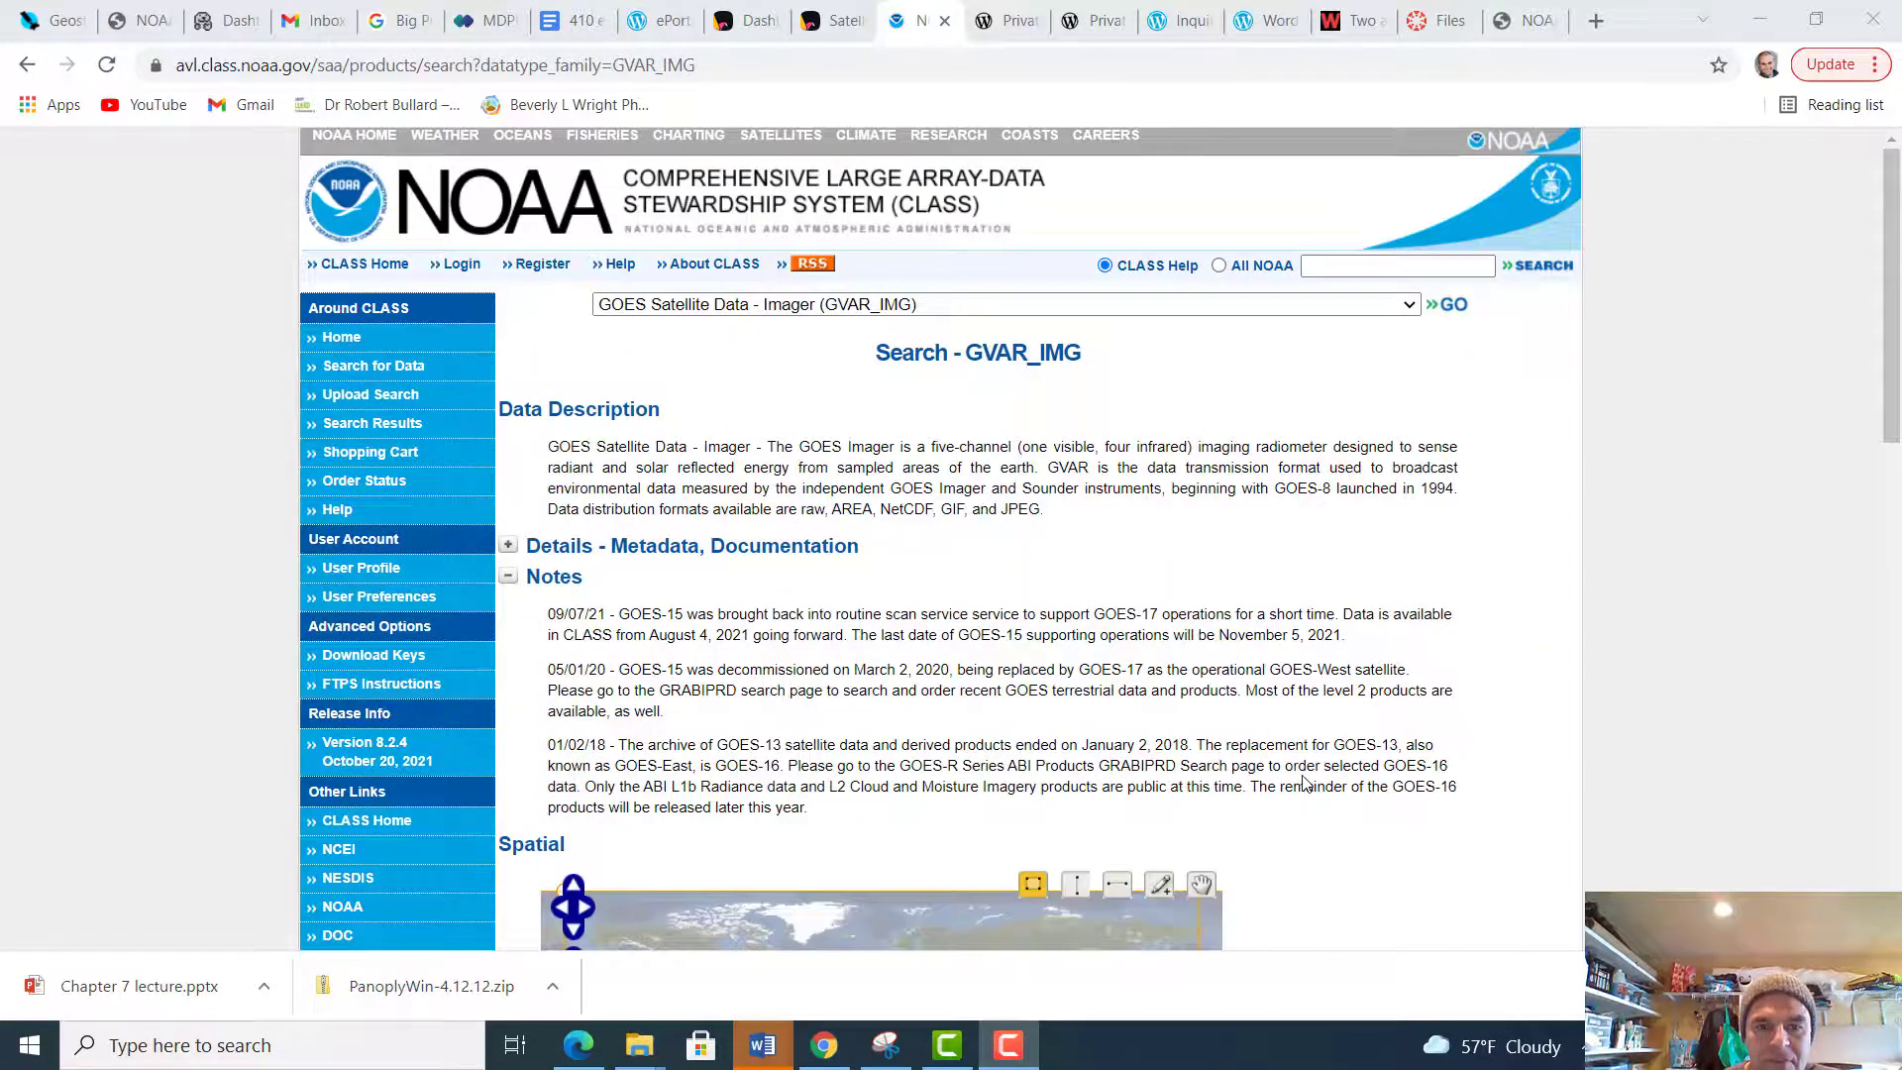
Change the month and day of the temporal range's start date to 09-01
scroll(1304, 782, "down", 5)
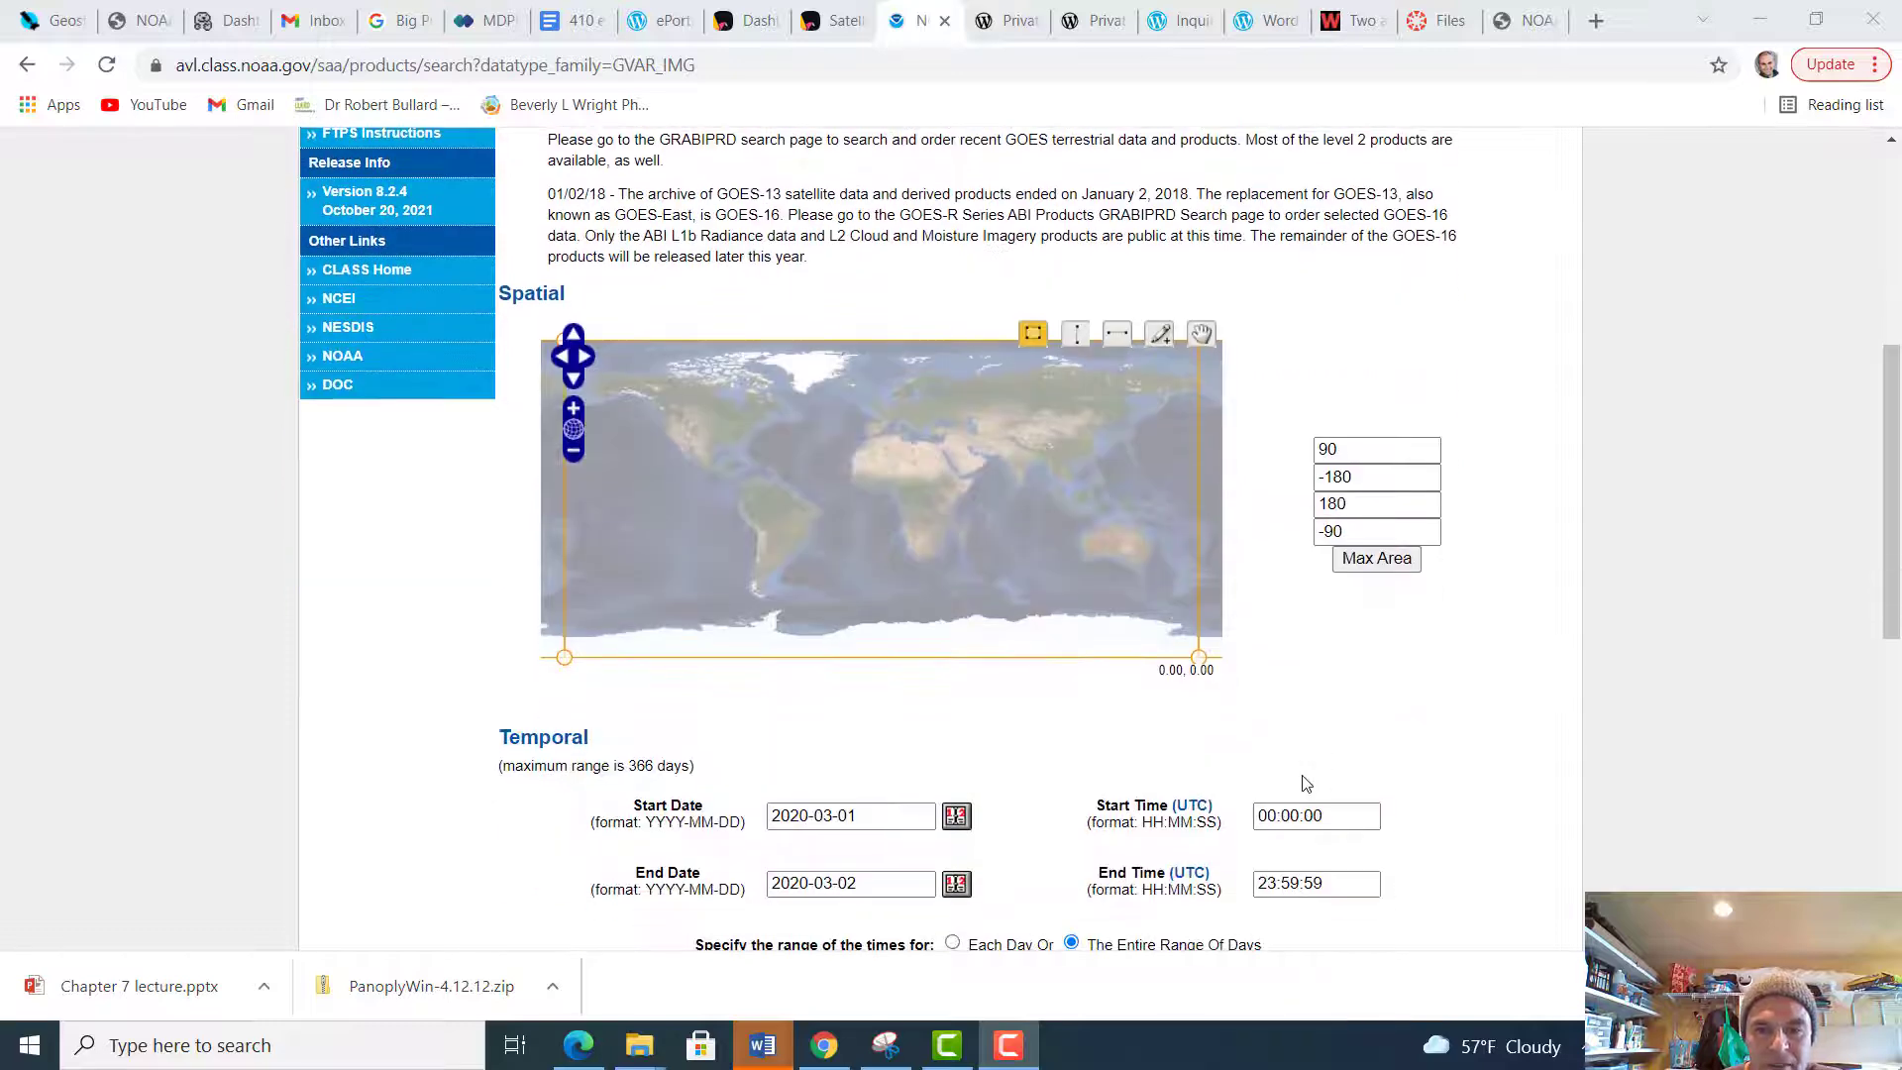
scroll(1304, 784, "down", 2)
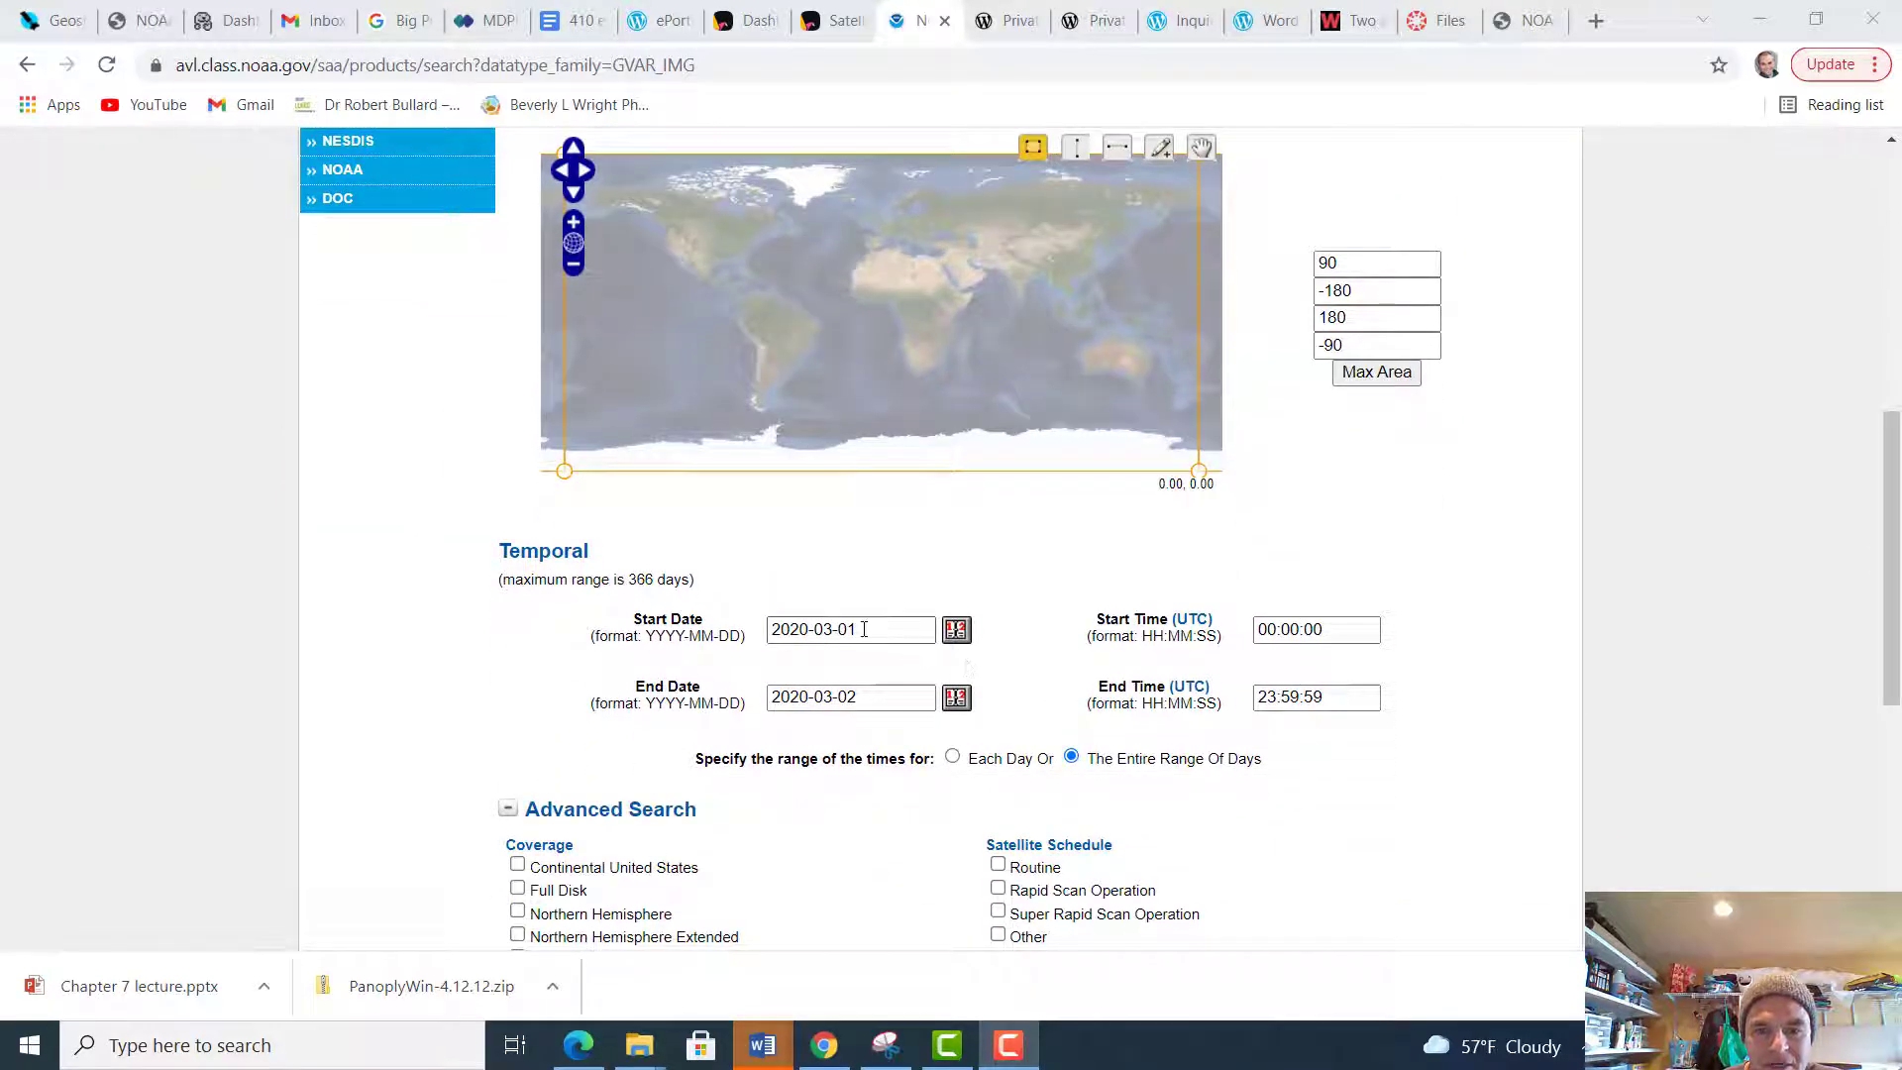
left_click_drag(864, 629, 816, 630)
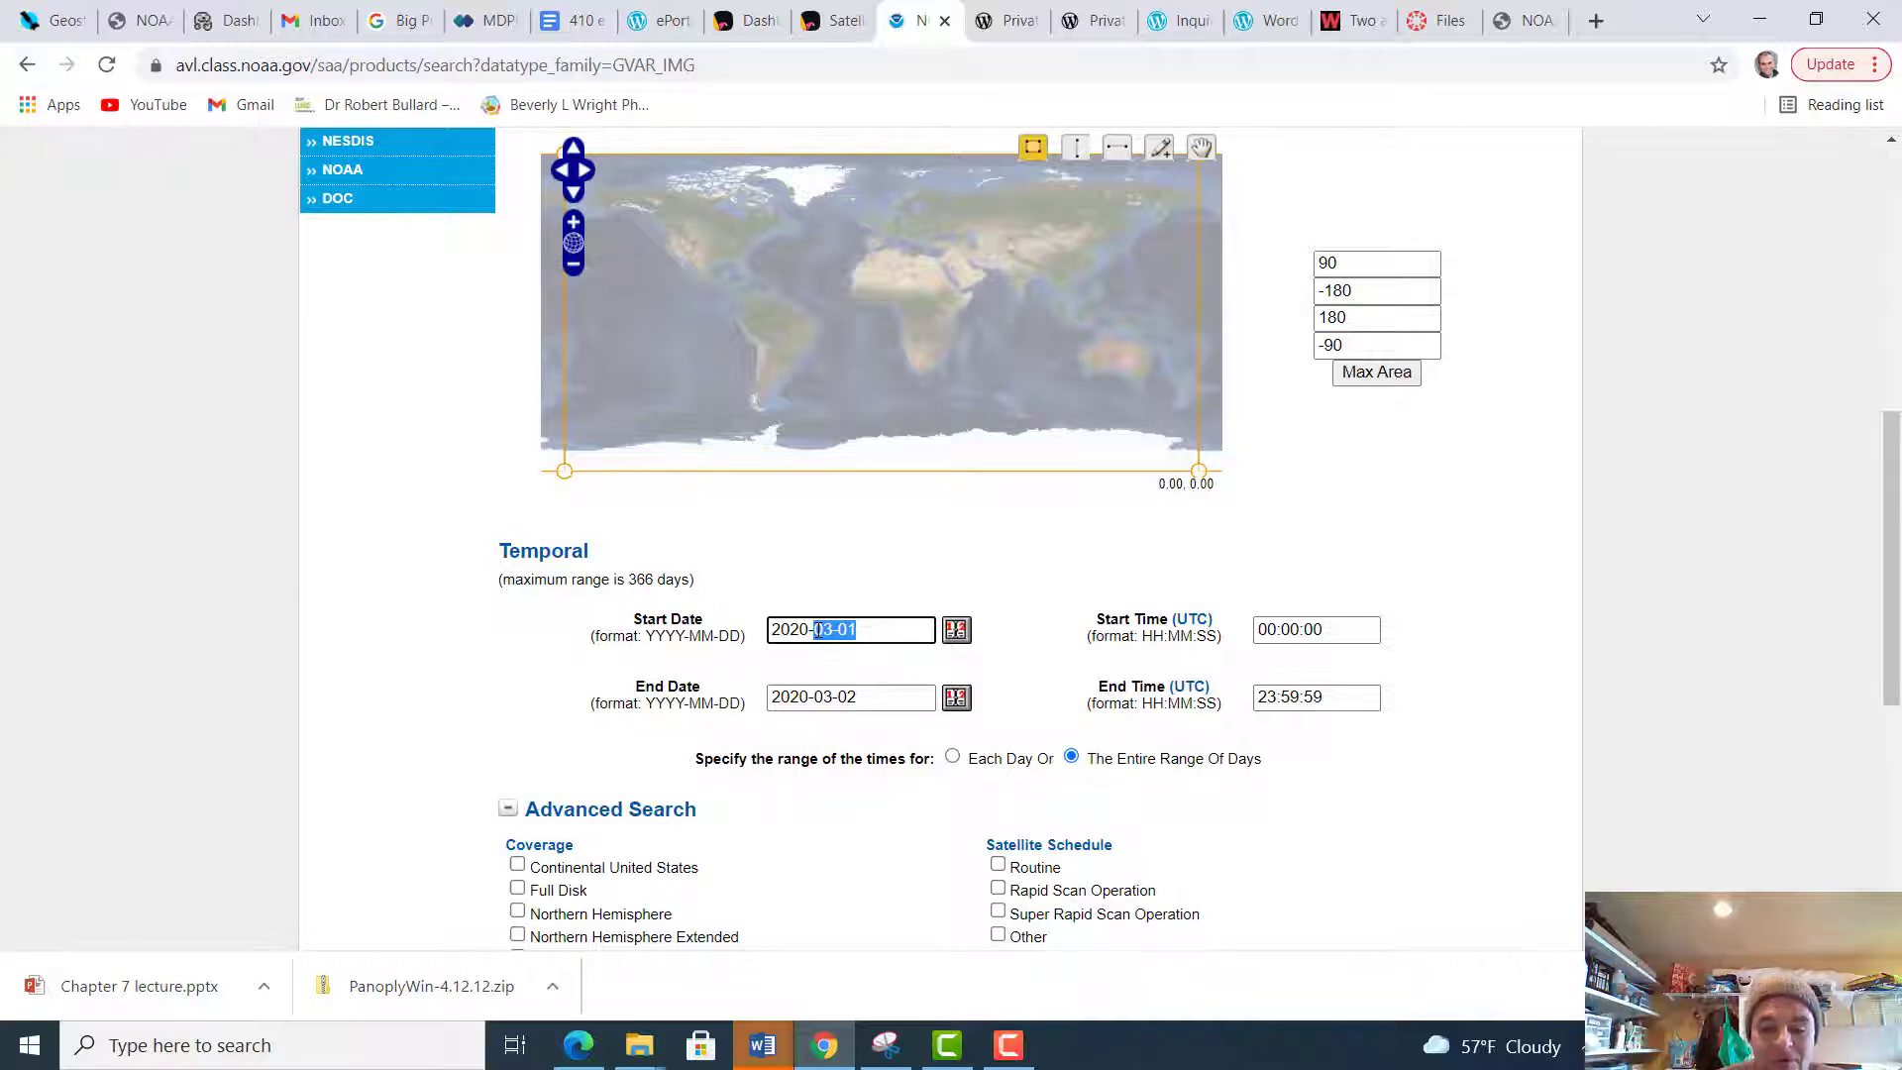
key("BackSpace")
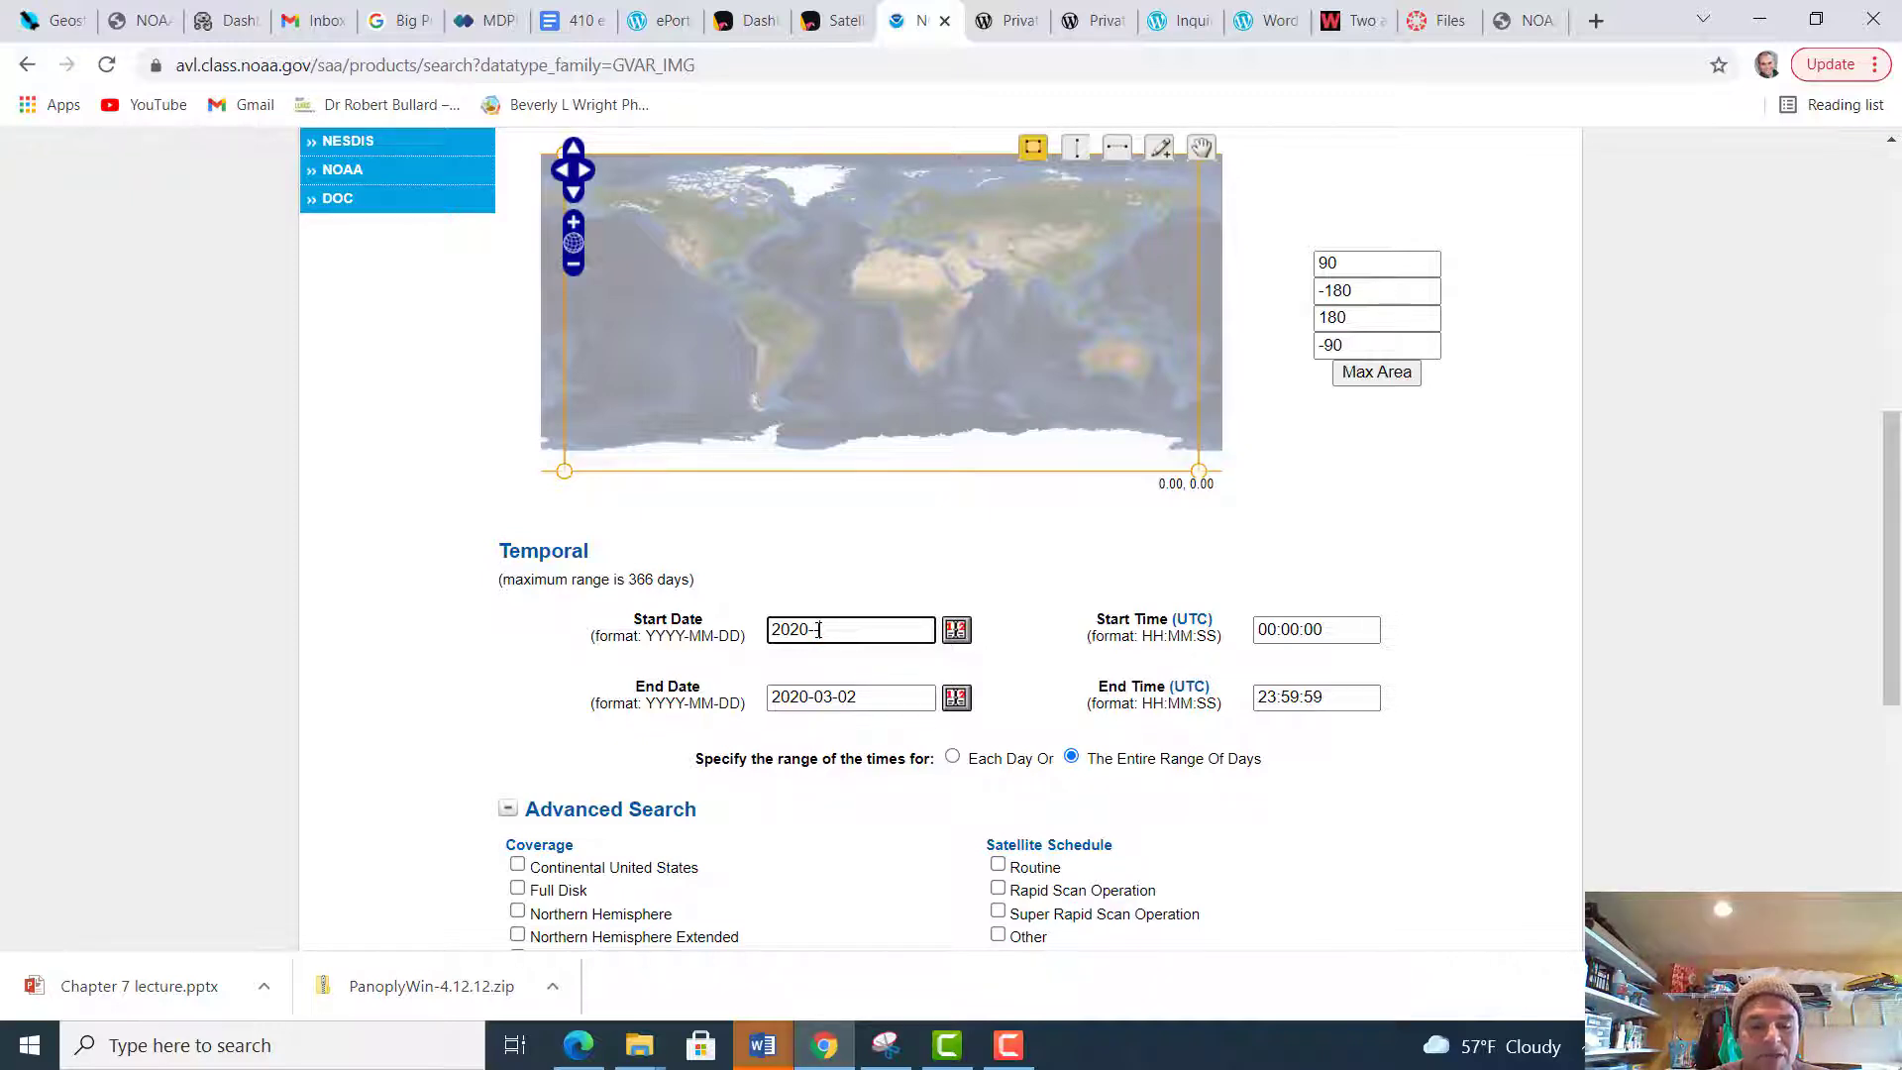
type("09-01")
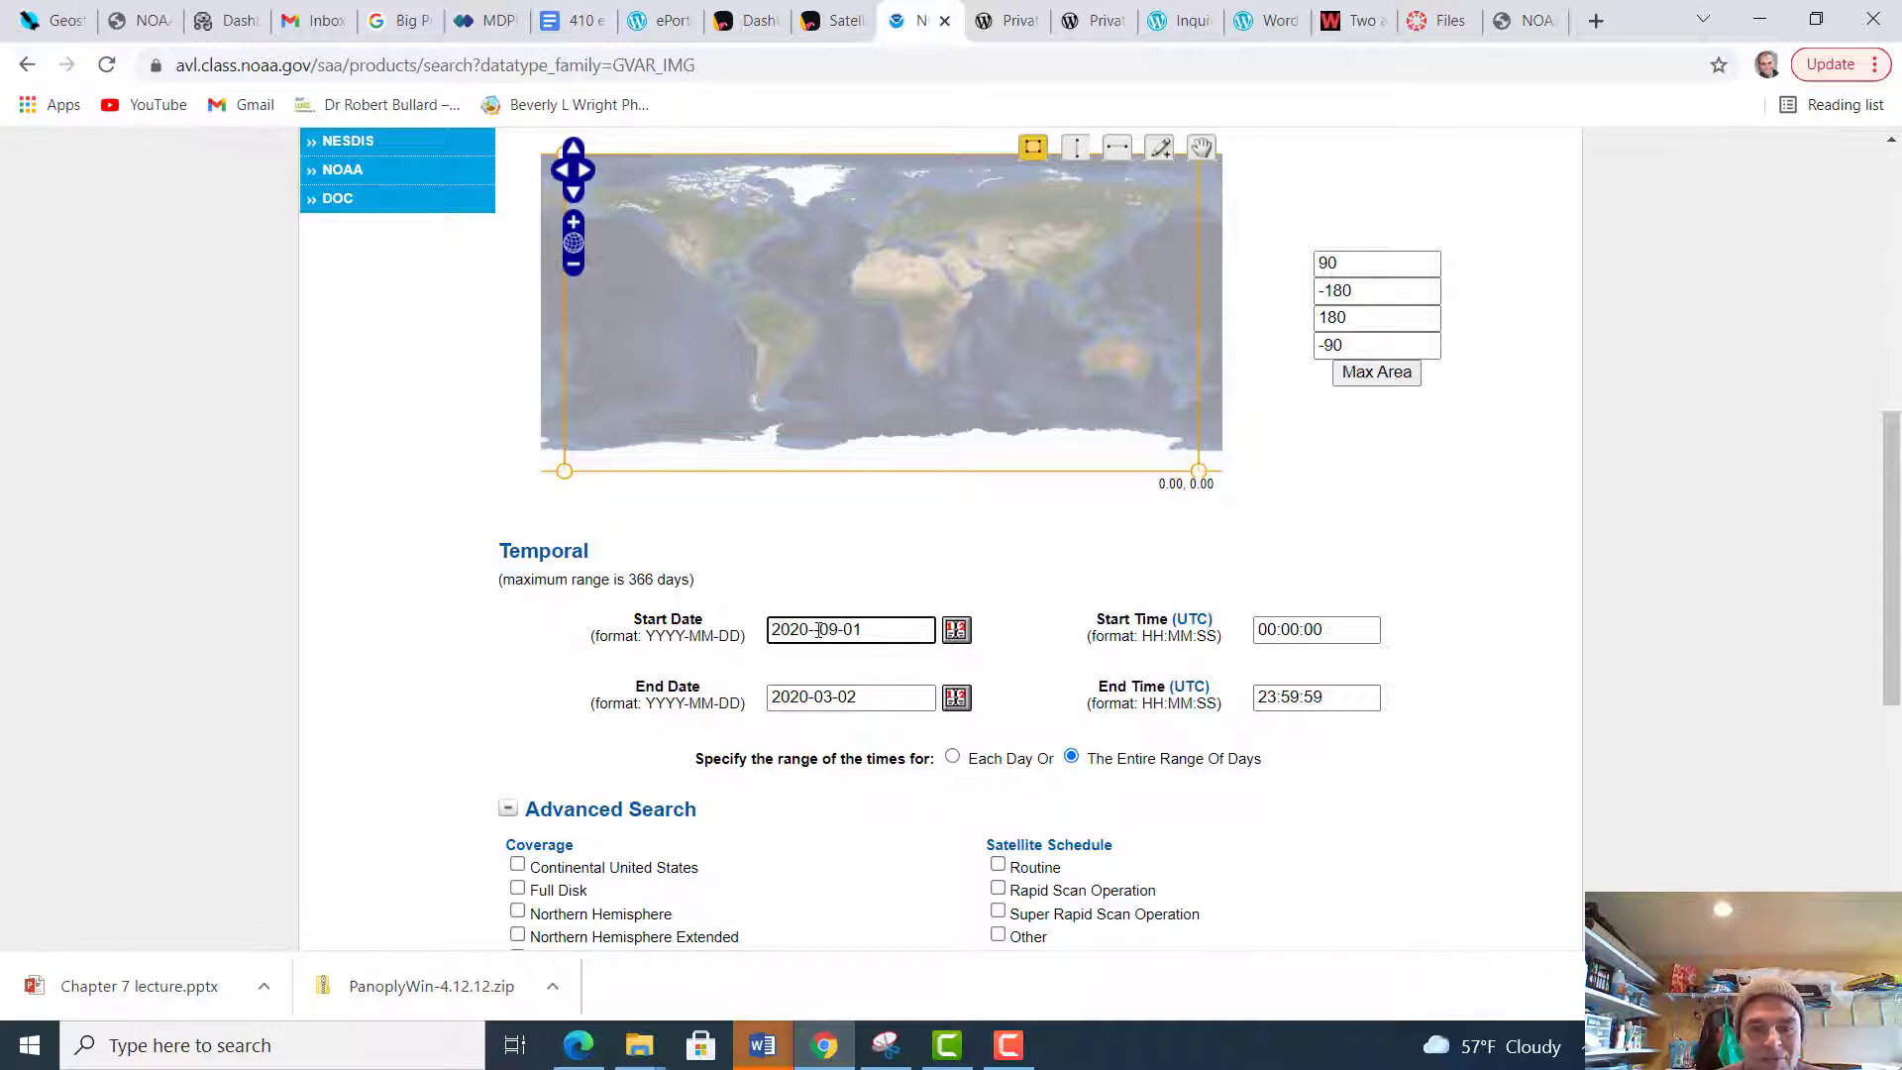
Set the end date of the temporal range to 2020-09-02
left_click_drag(868, 697, 816, 699)
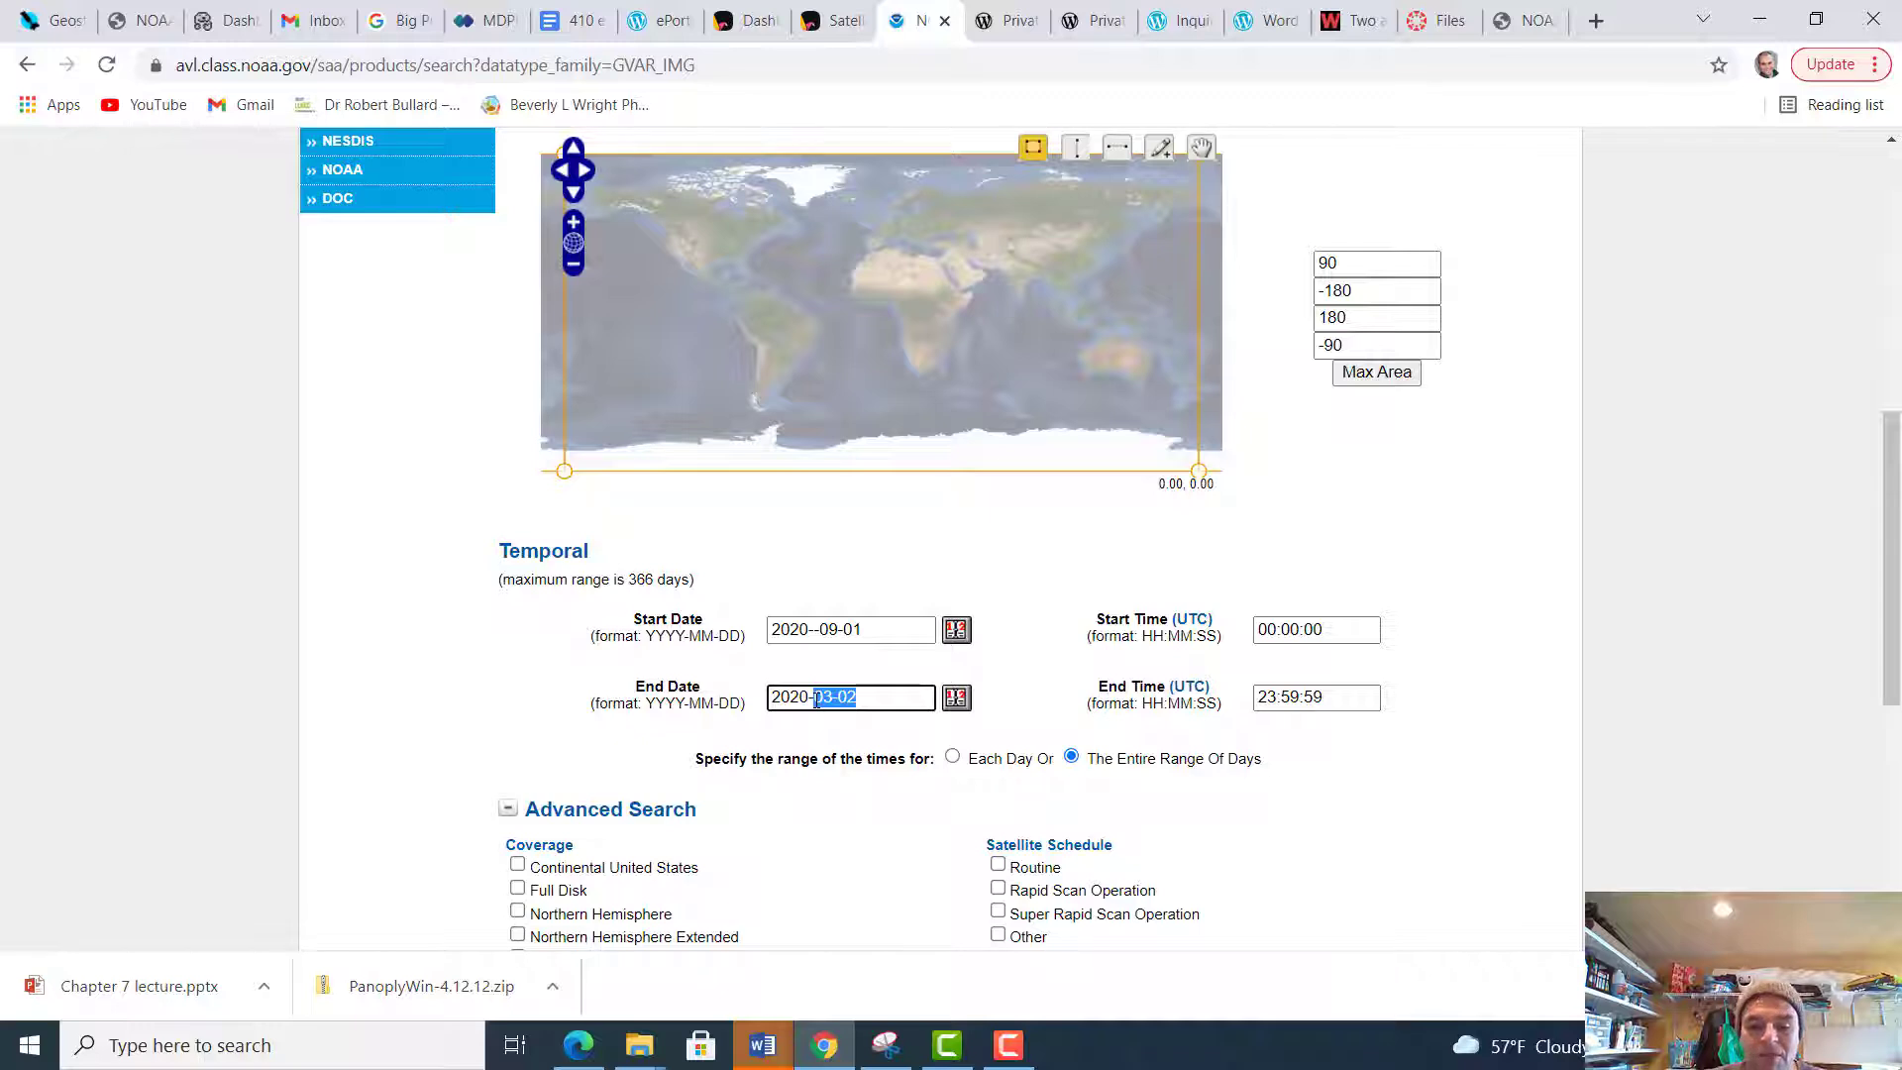
type("09")
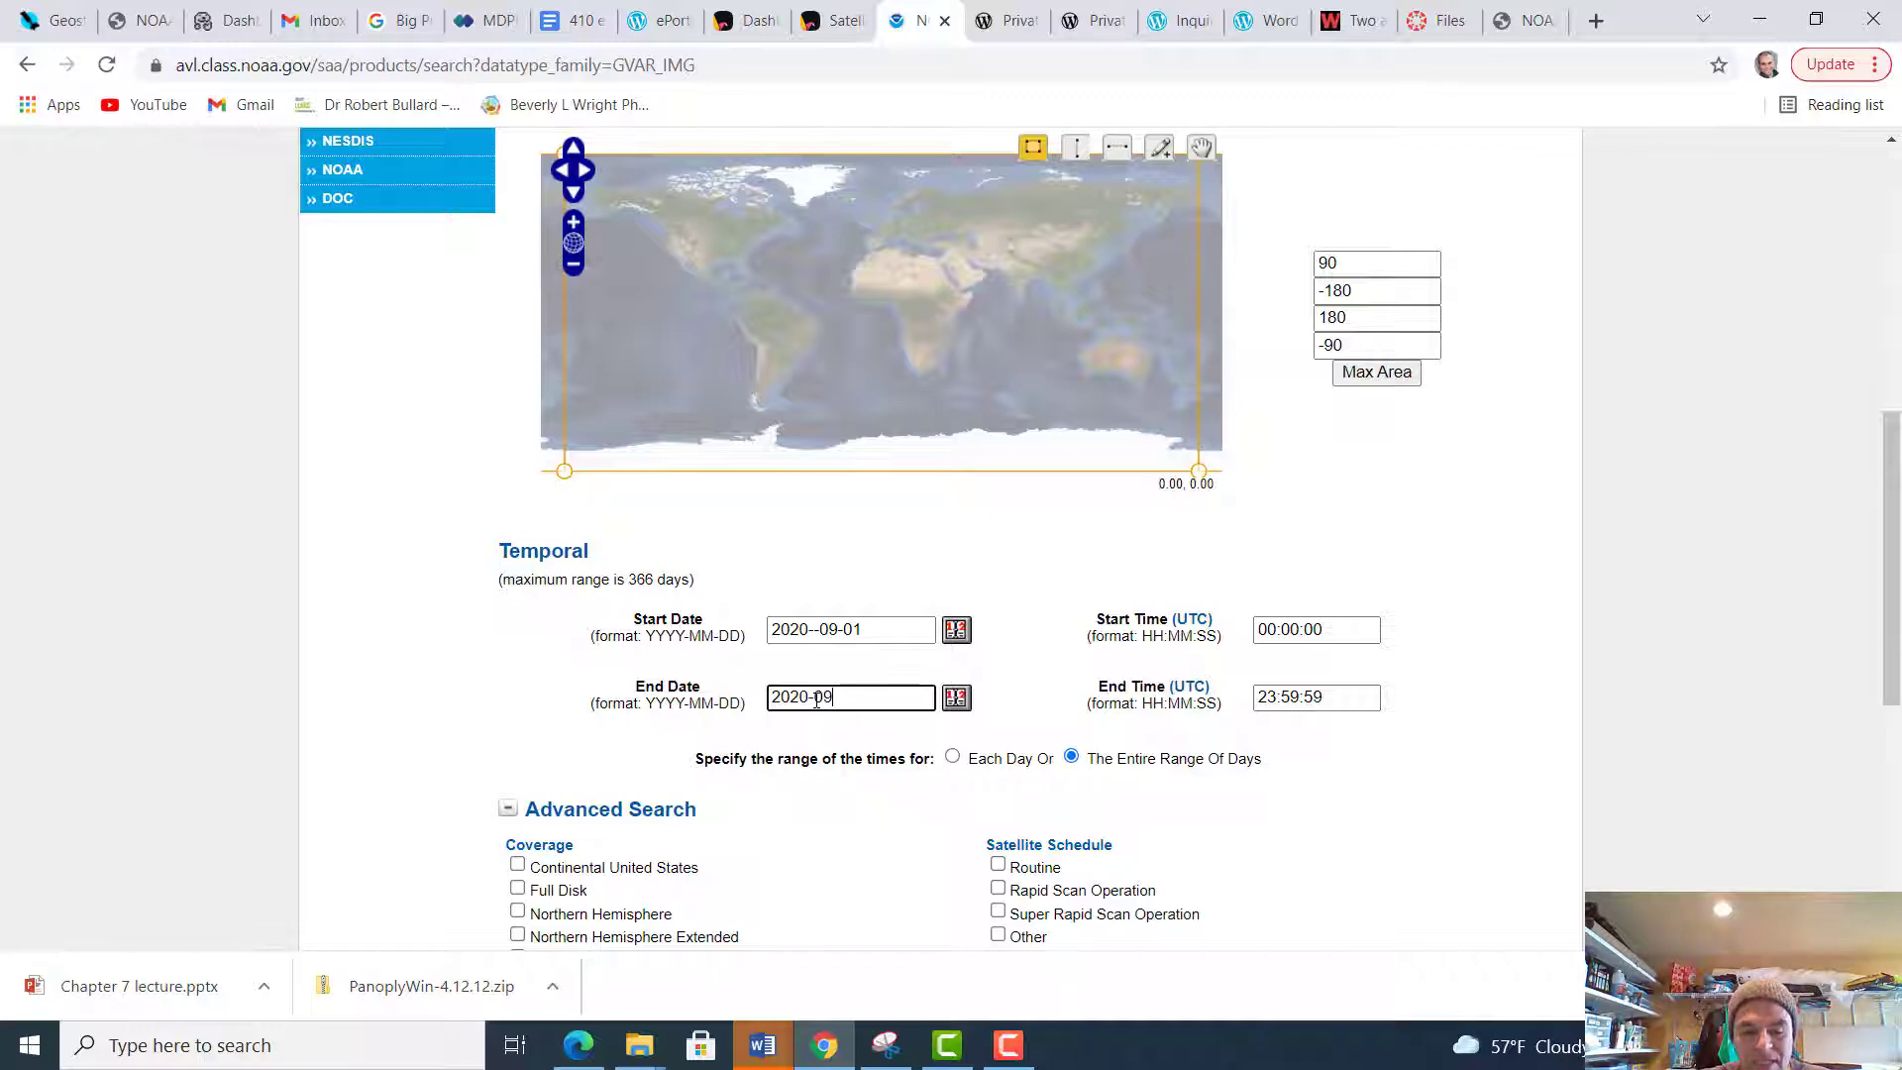
type("-")
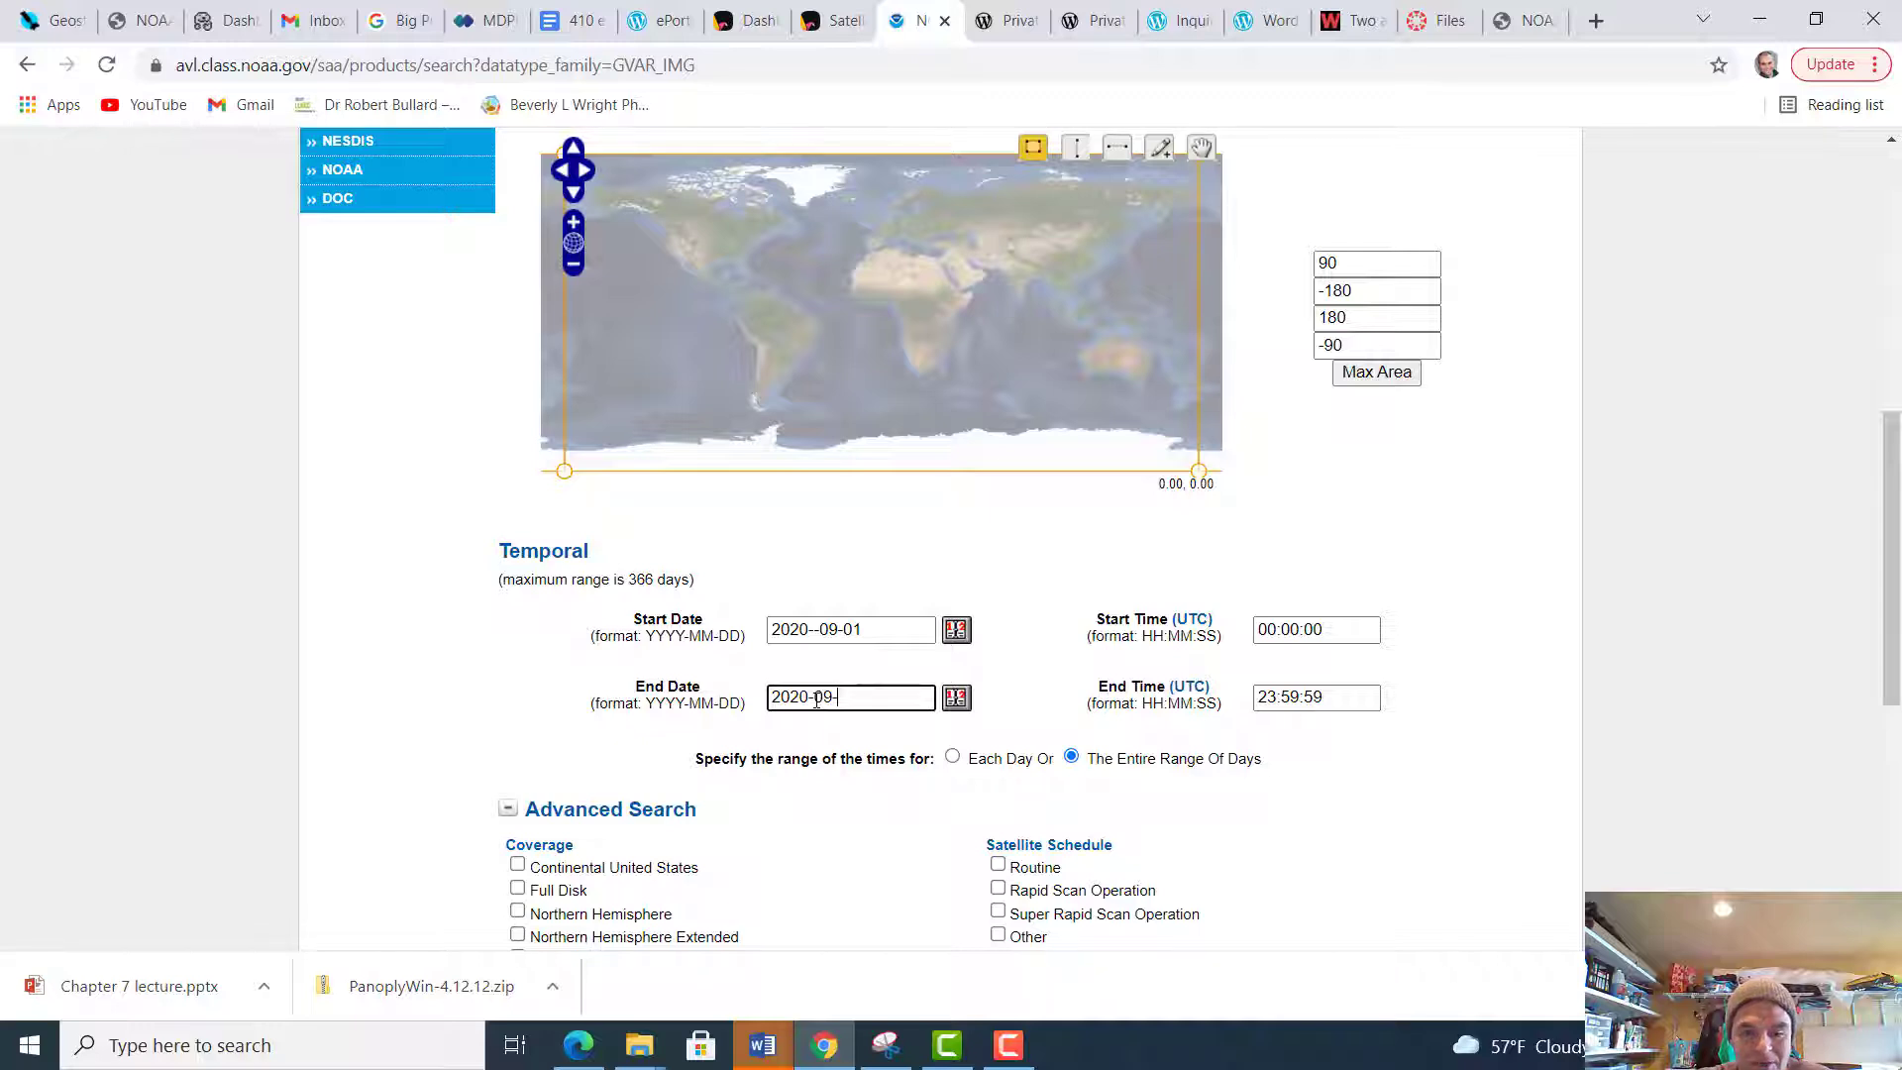
type("04")
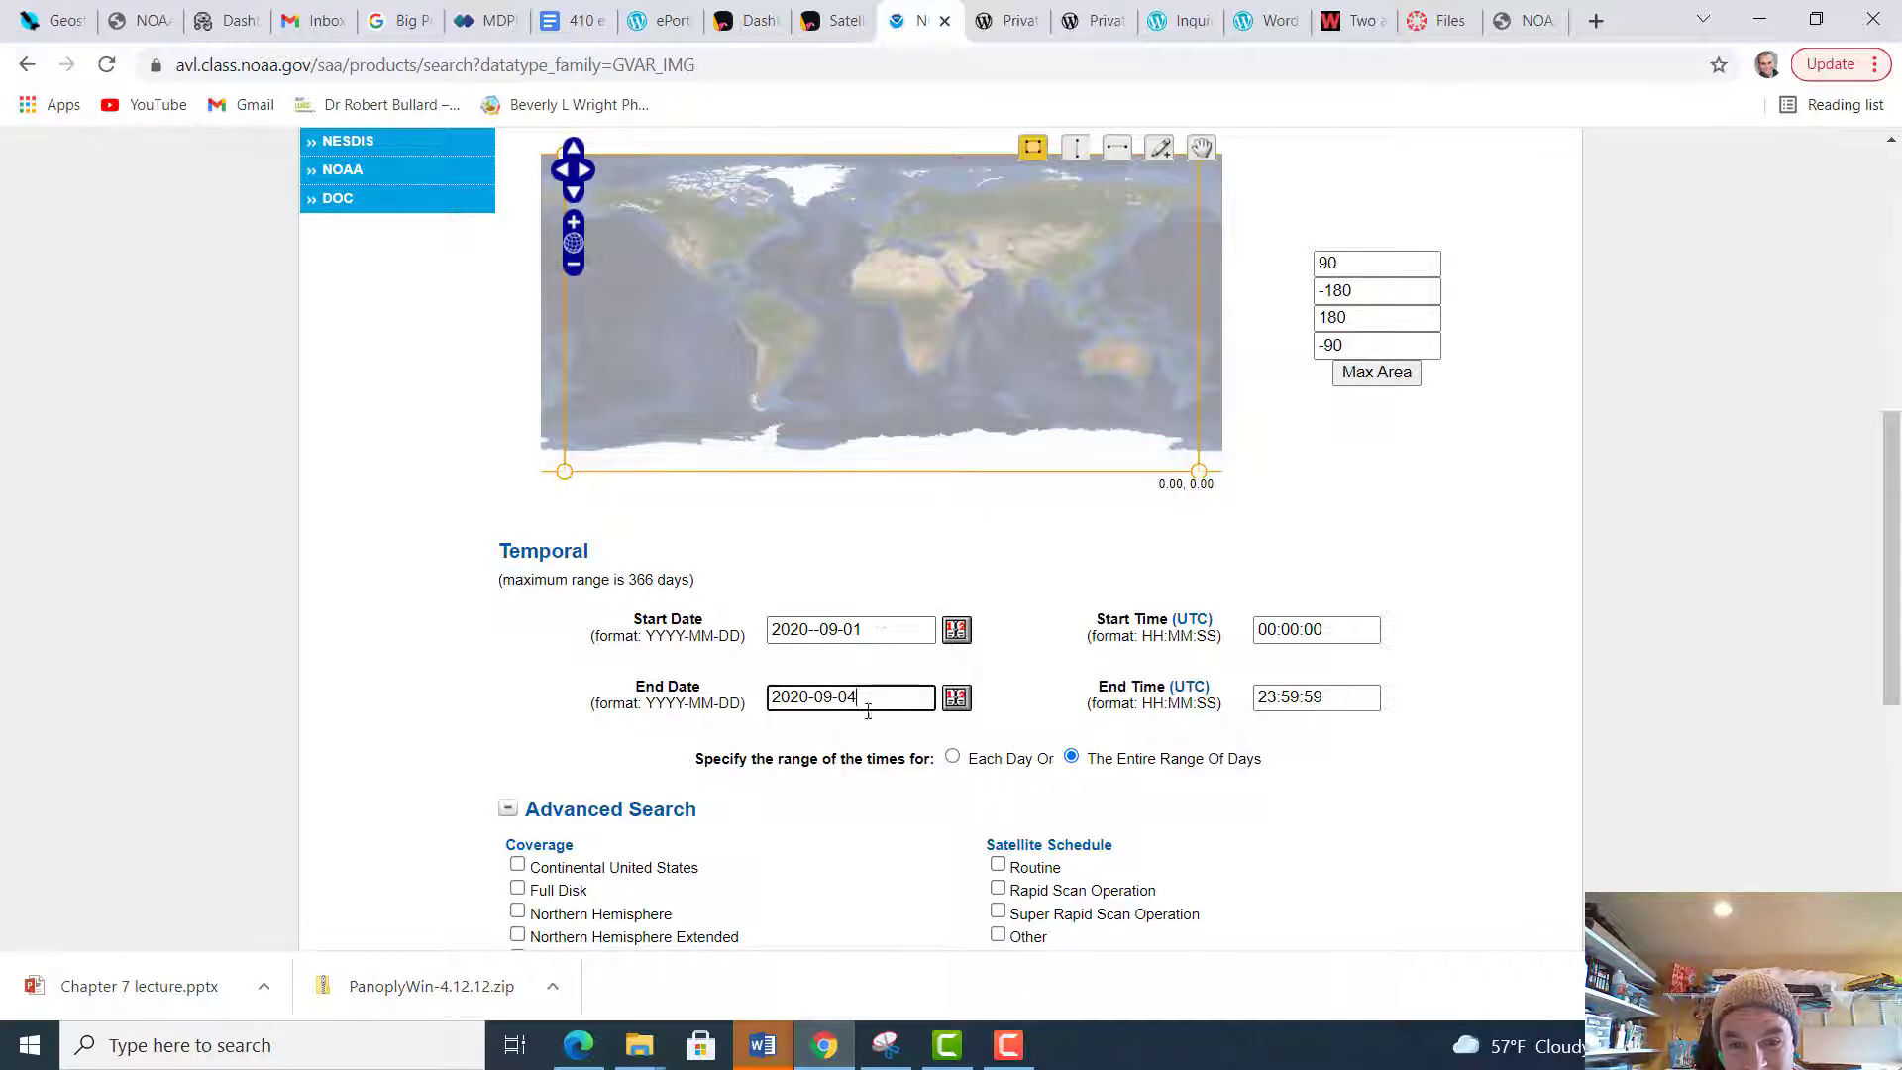
key("BackSpace")
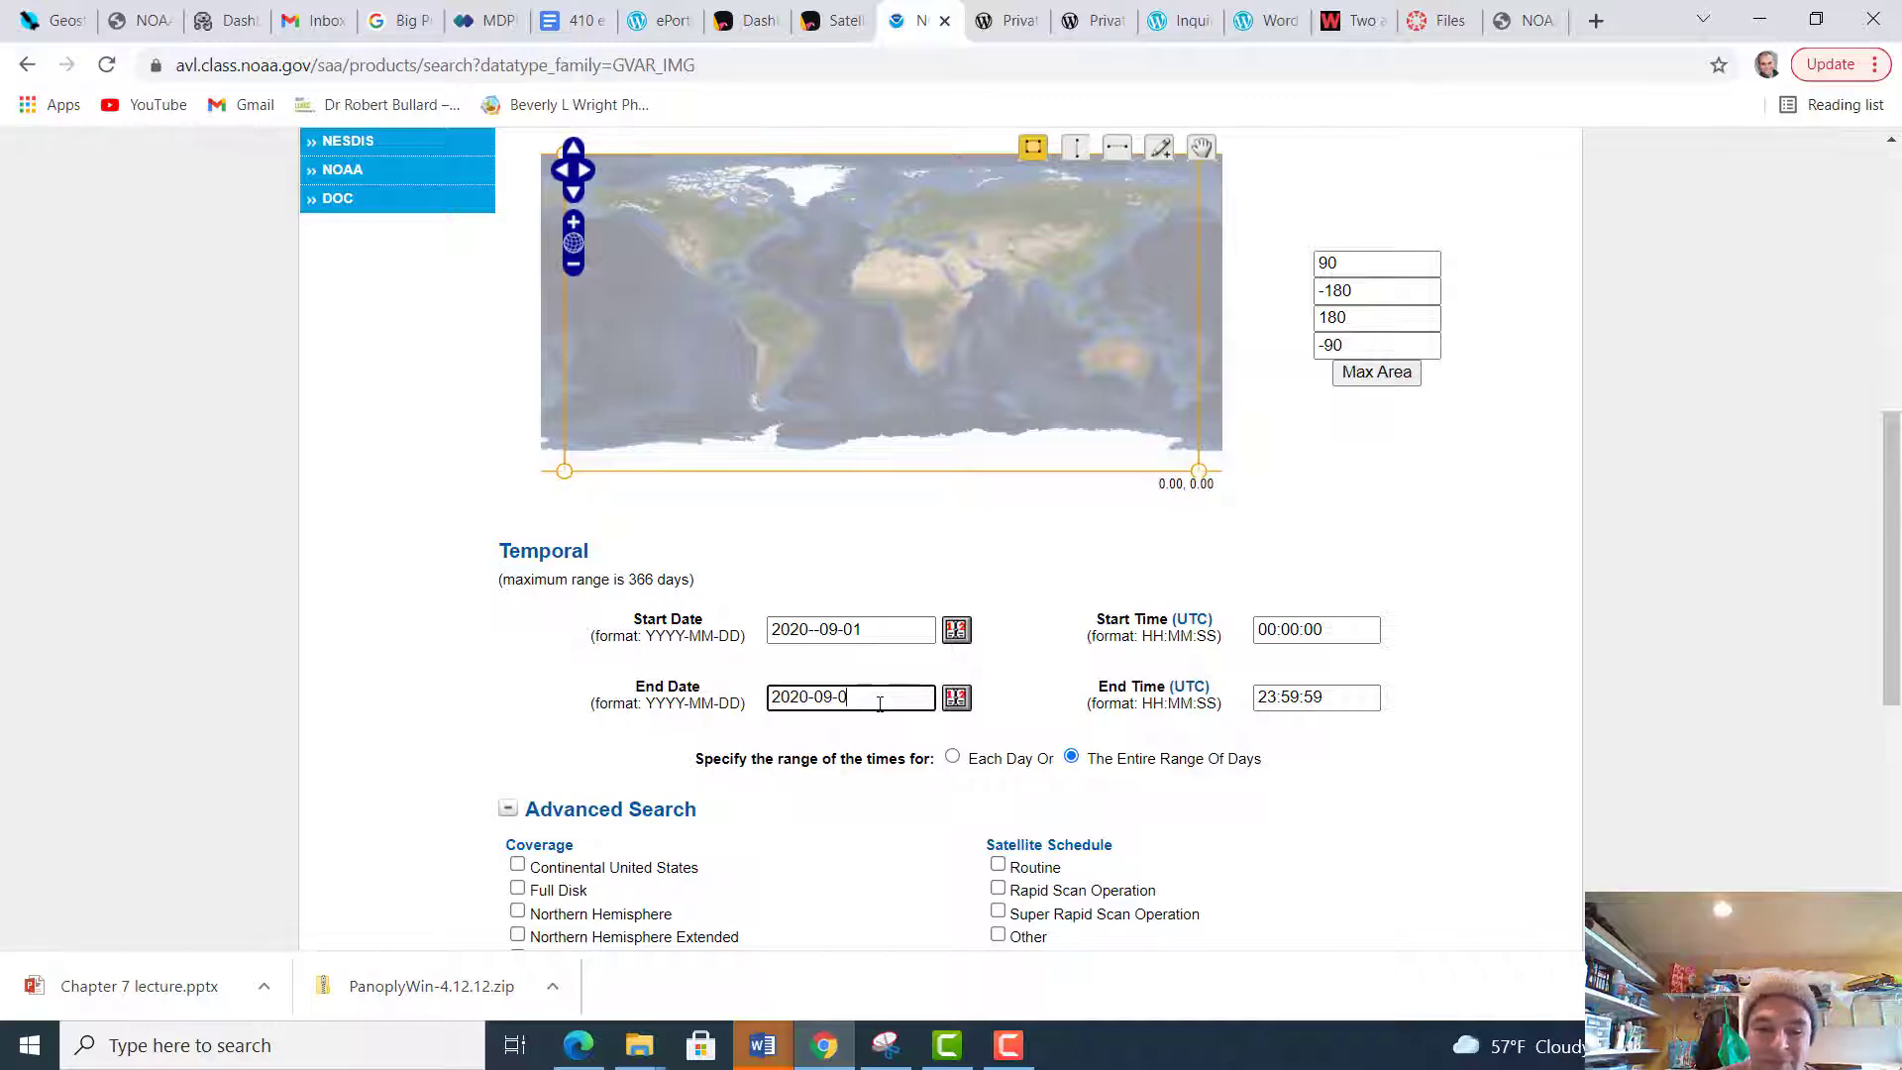
type("3")
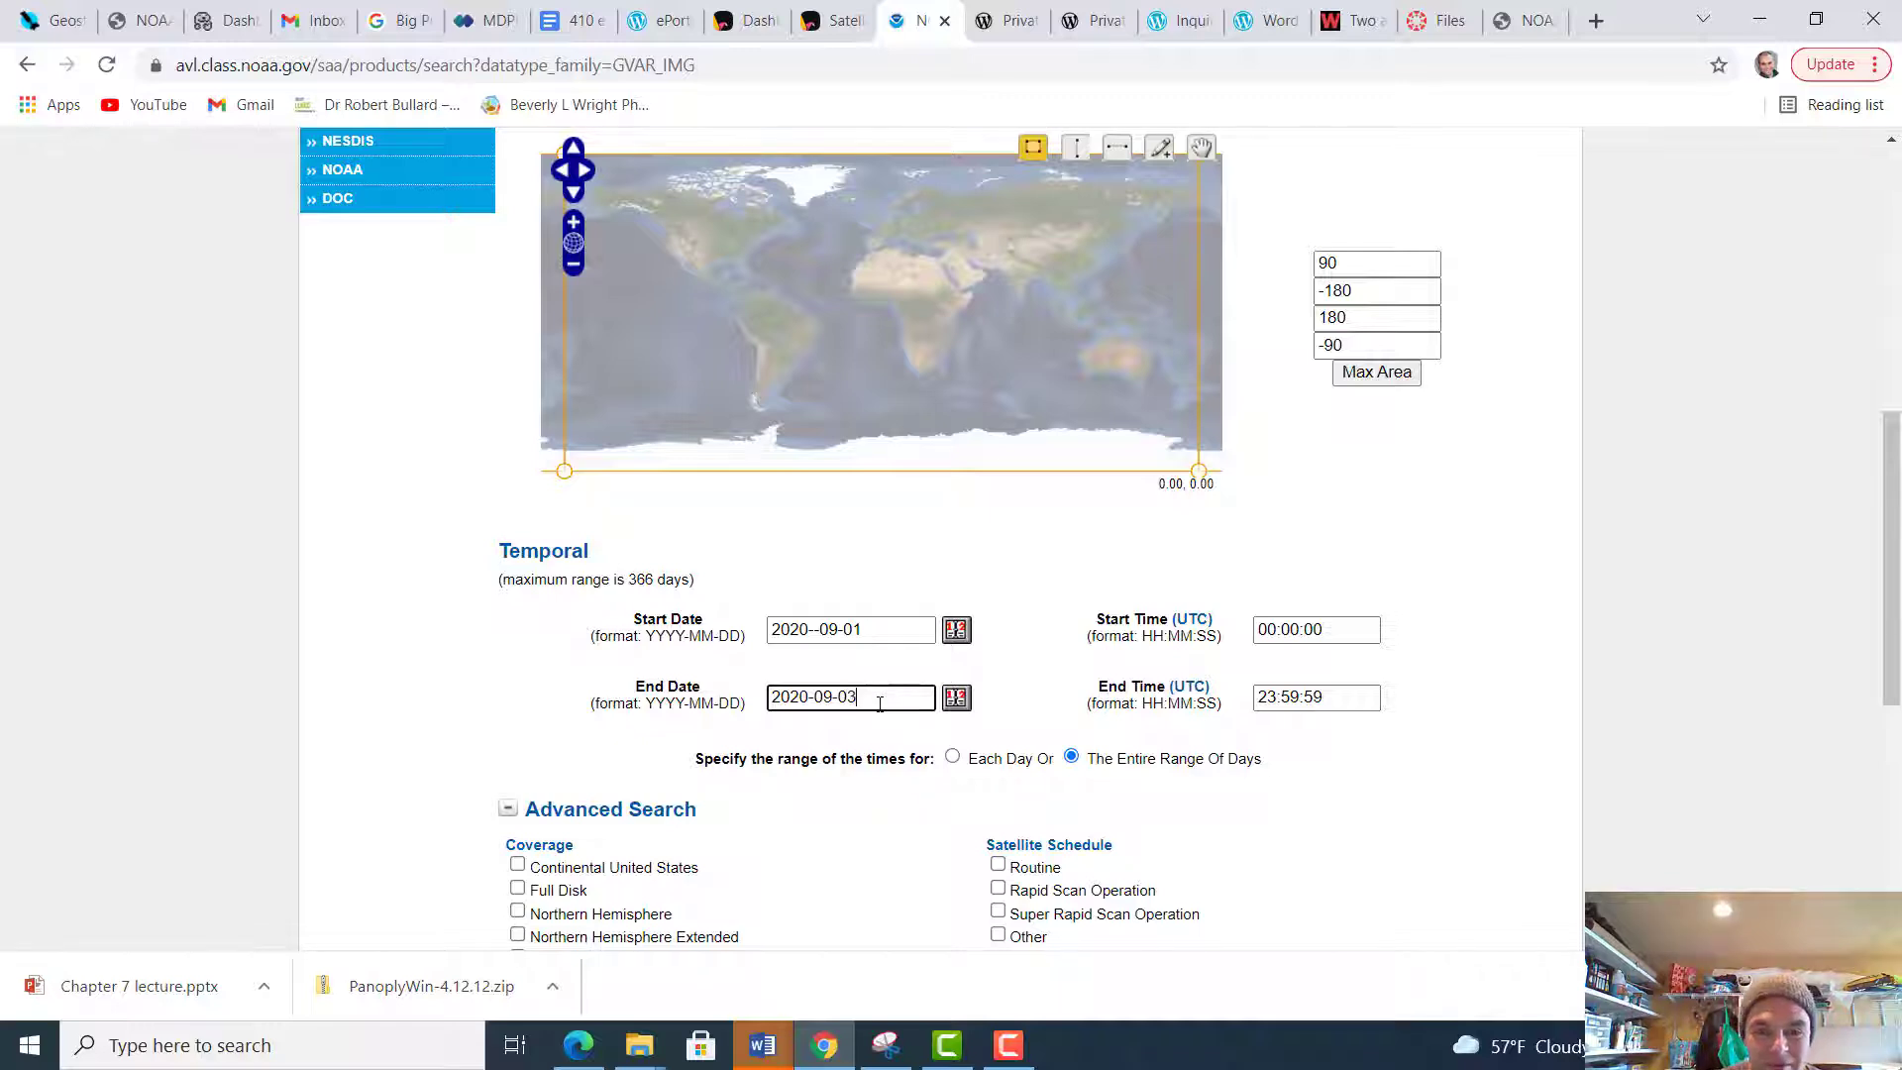
left_click(1346, 634)
left_click(1347, 703)
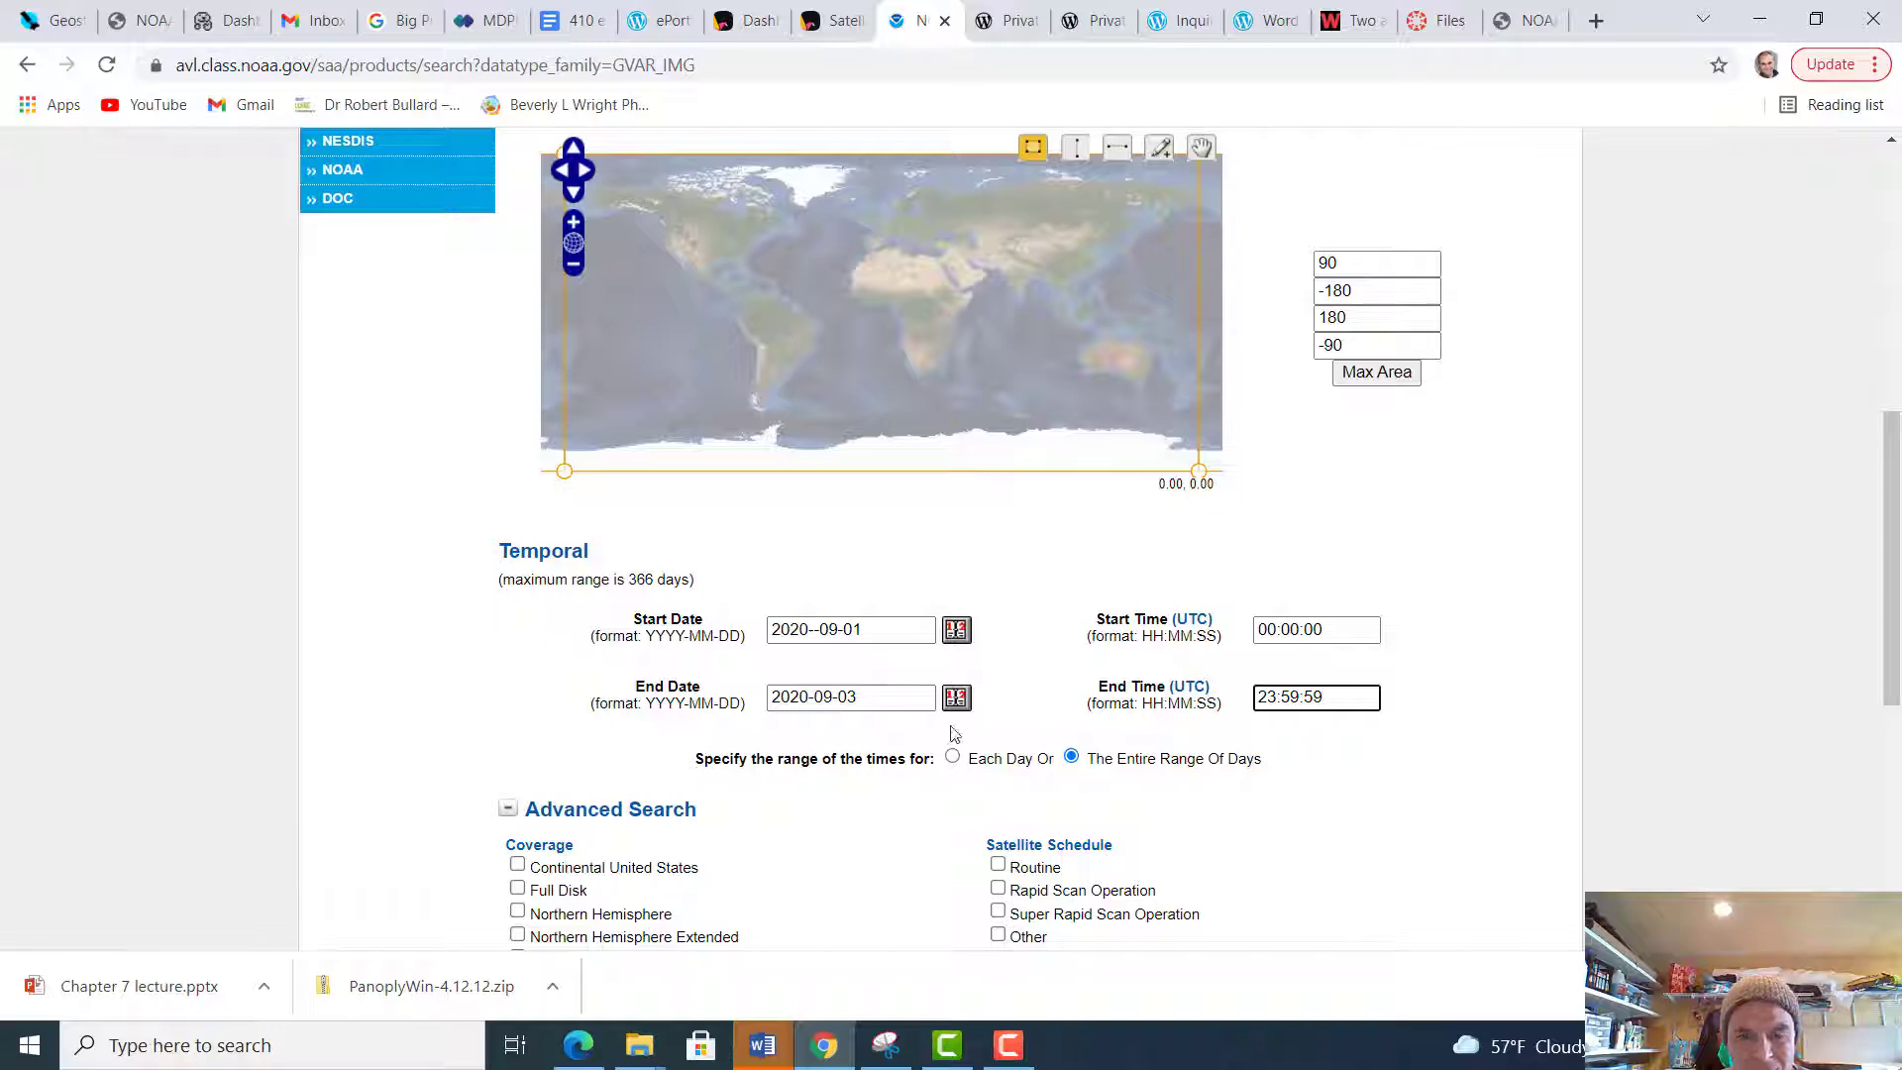
left_click(858, 696)
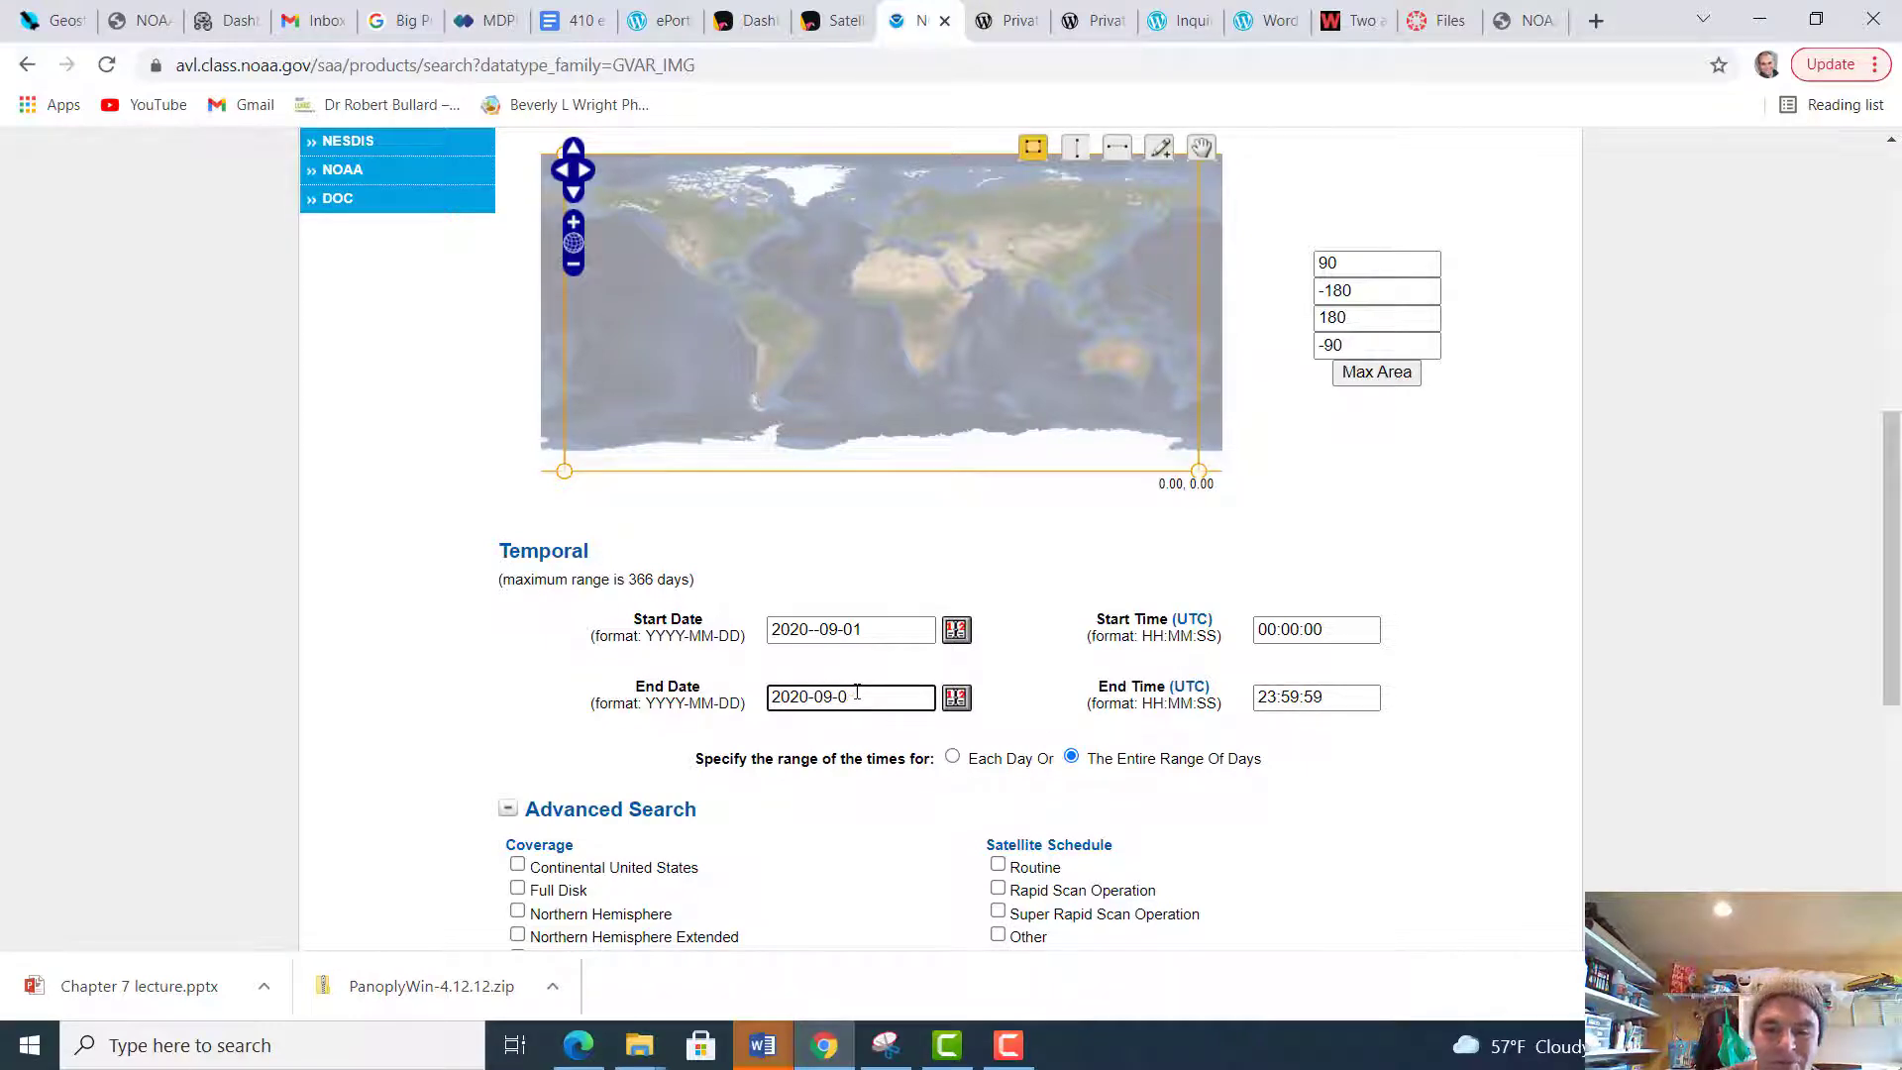
key("BackSpace")
type("2")
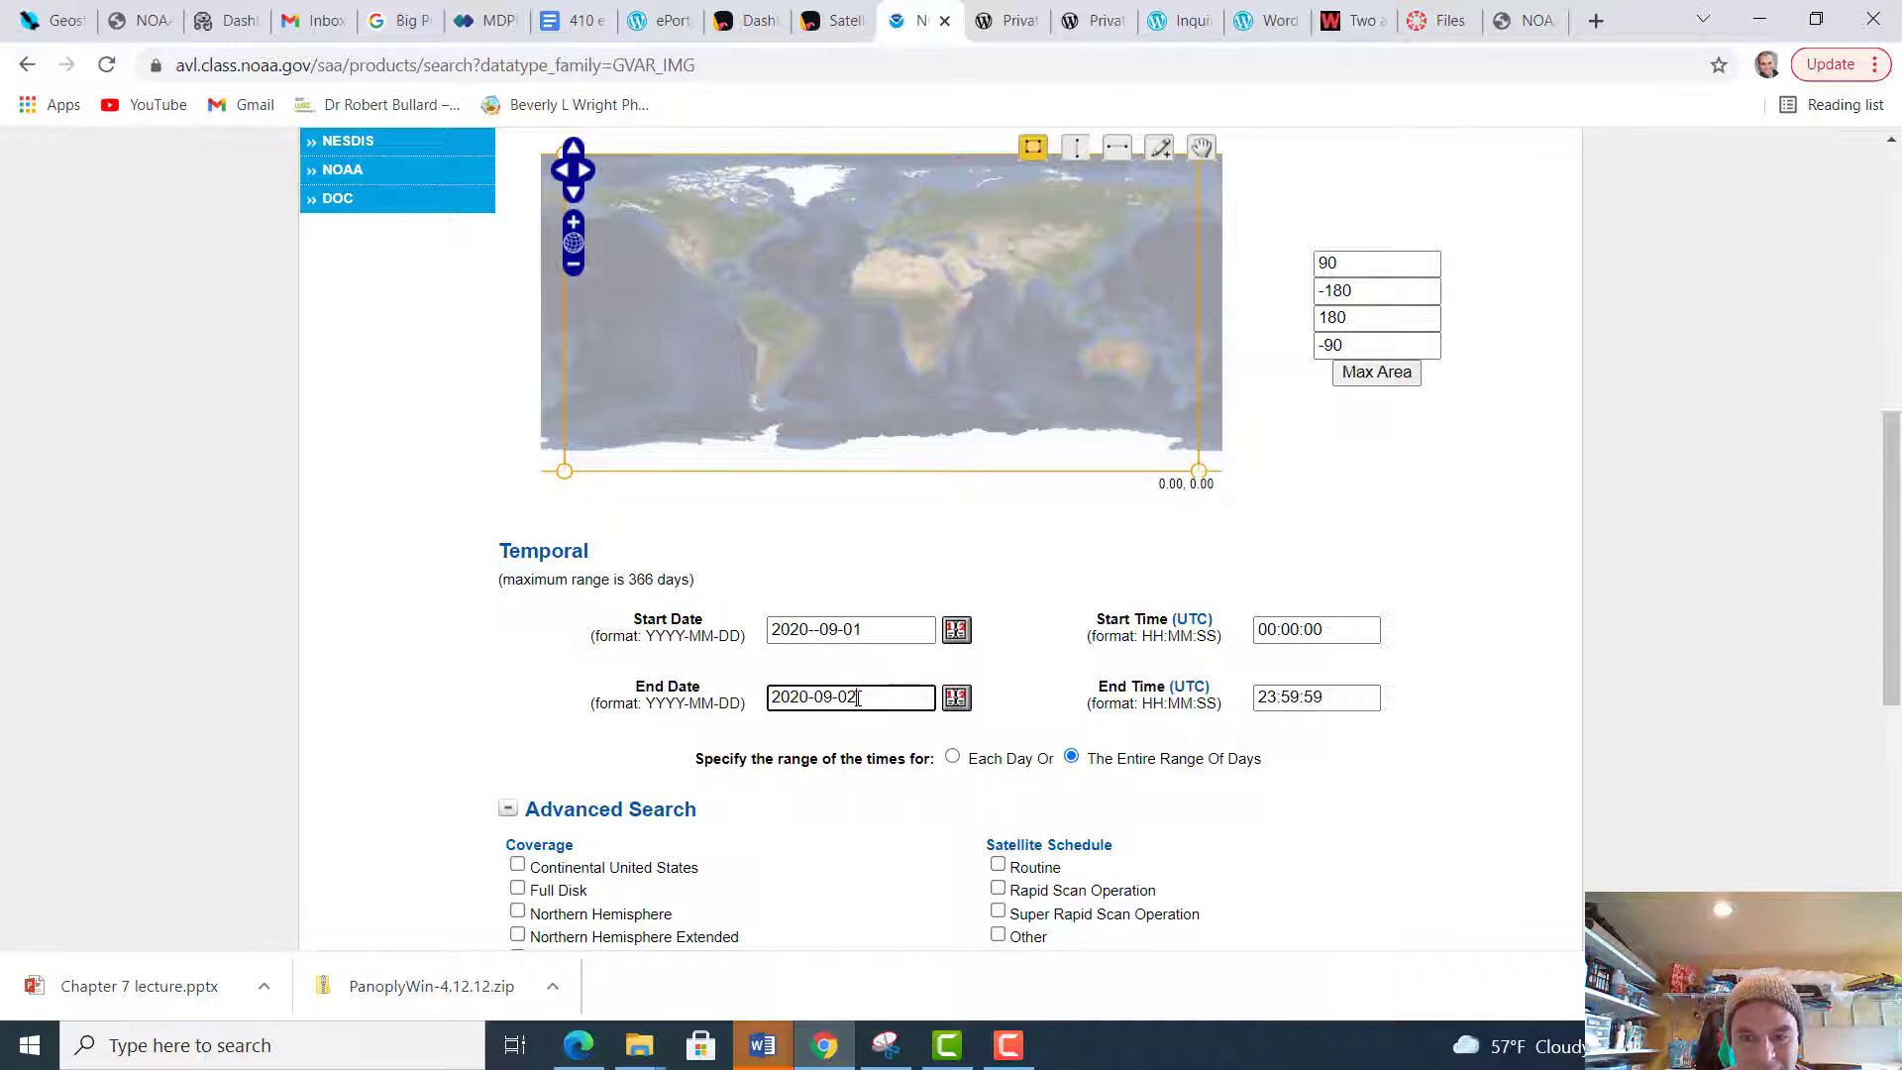
Restrict the advanced search to Pacific United States coverage and the GOES-15 satellite
scroll(789, 795, "down", 2)
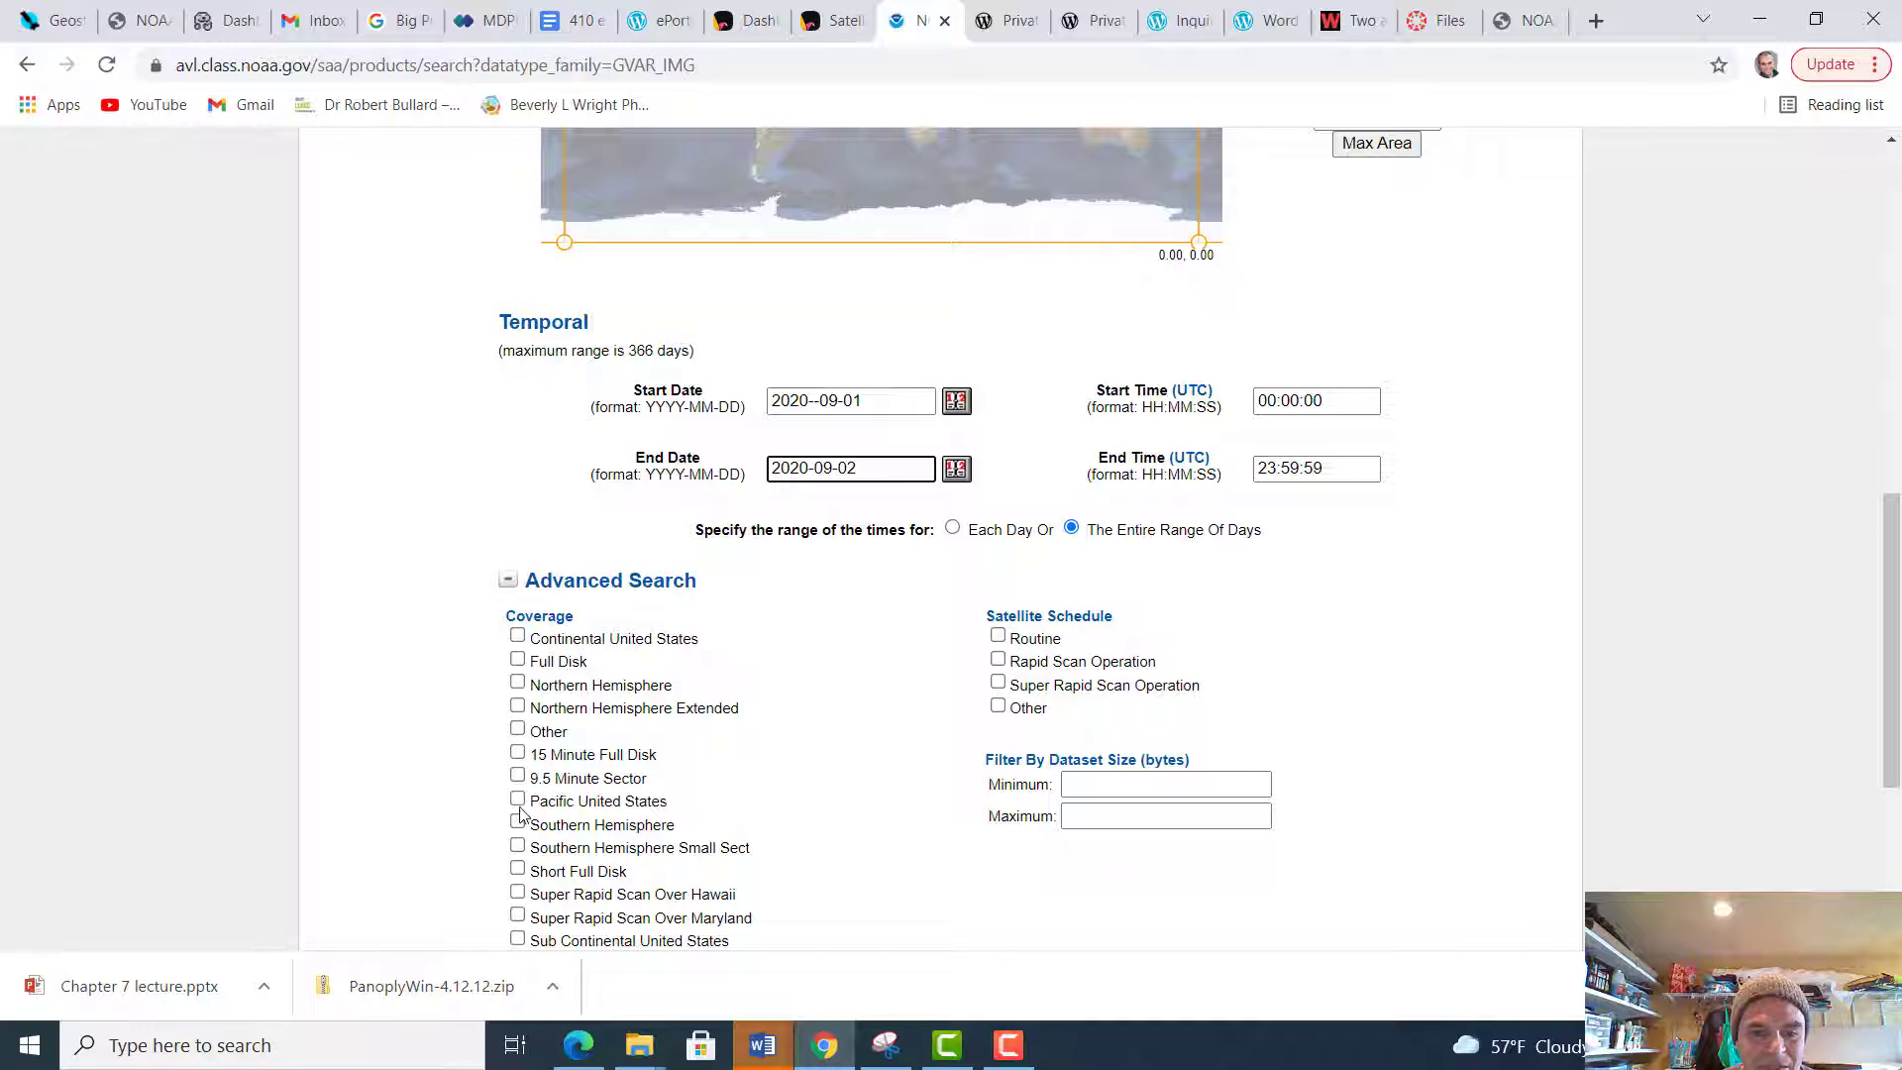
left_click(517, 801)
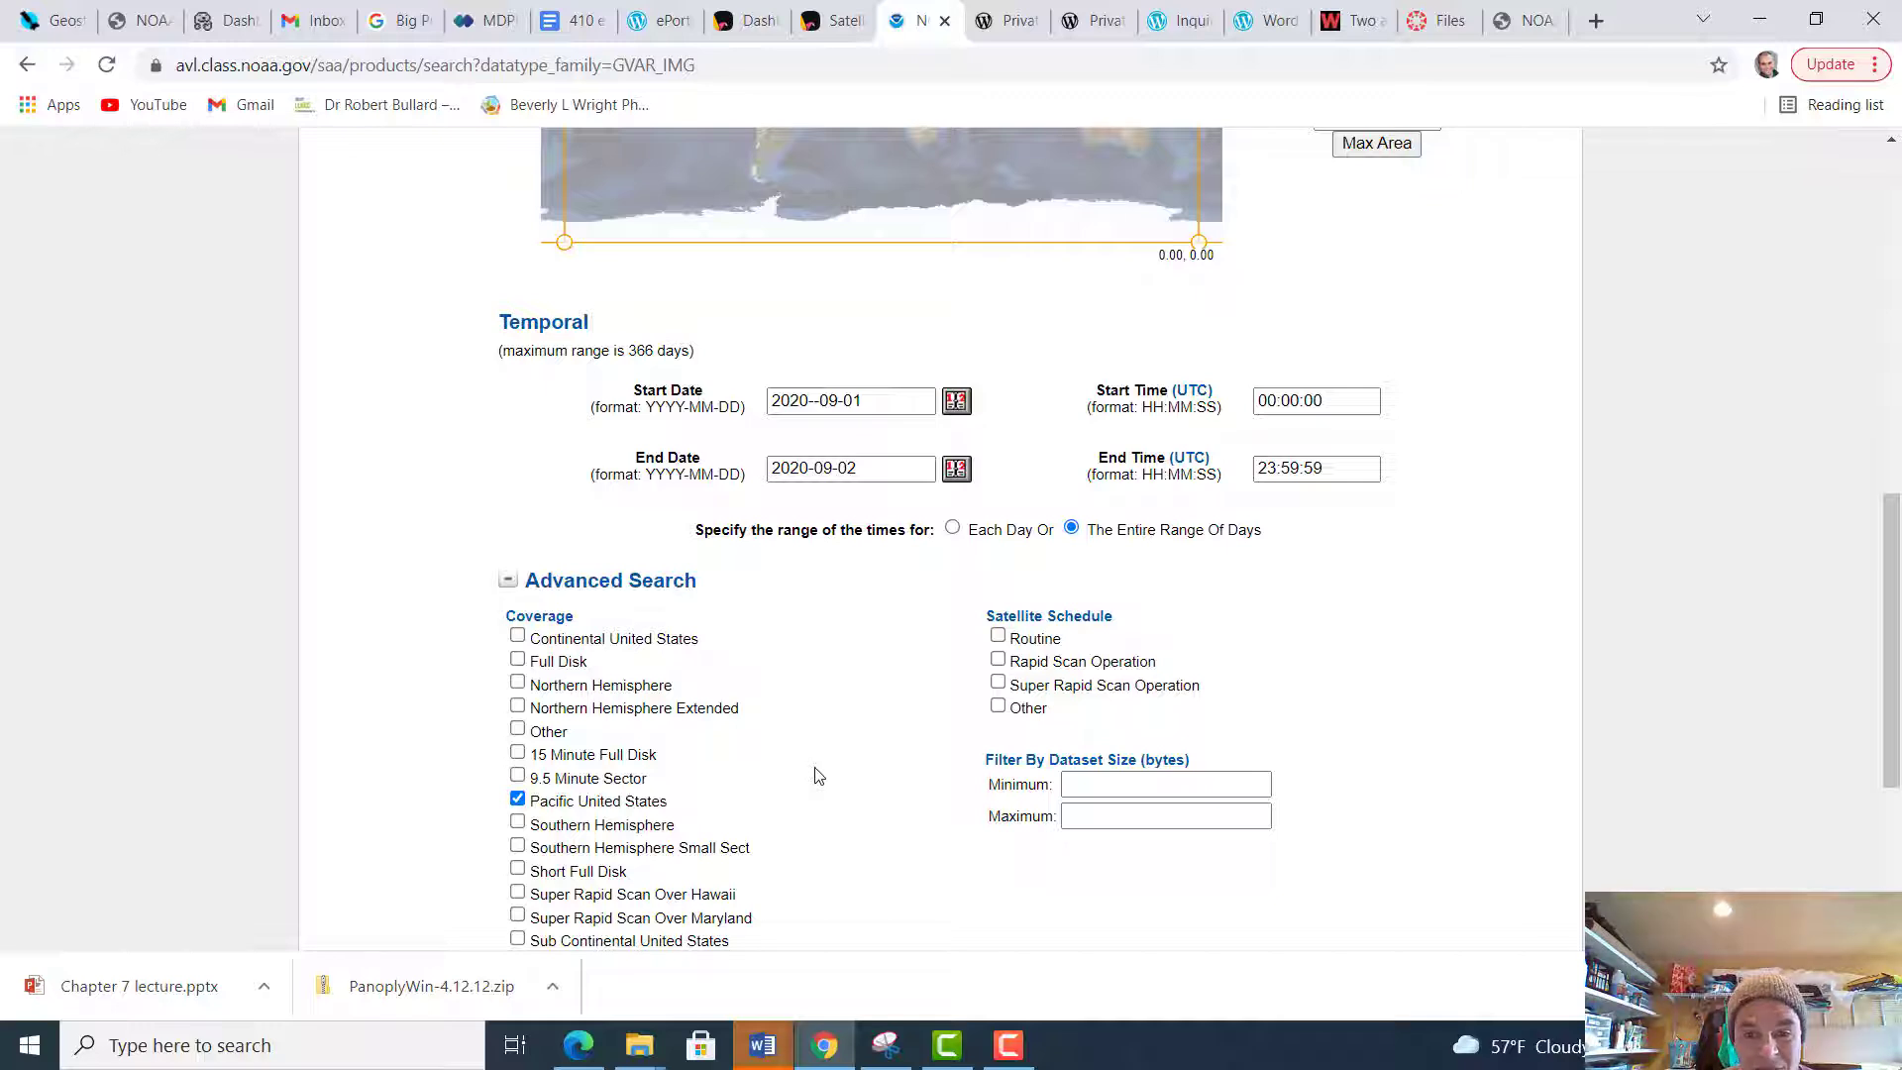
scroll(817, 775, "down", 3)
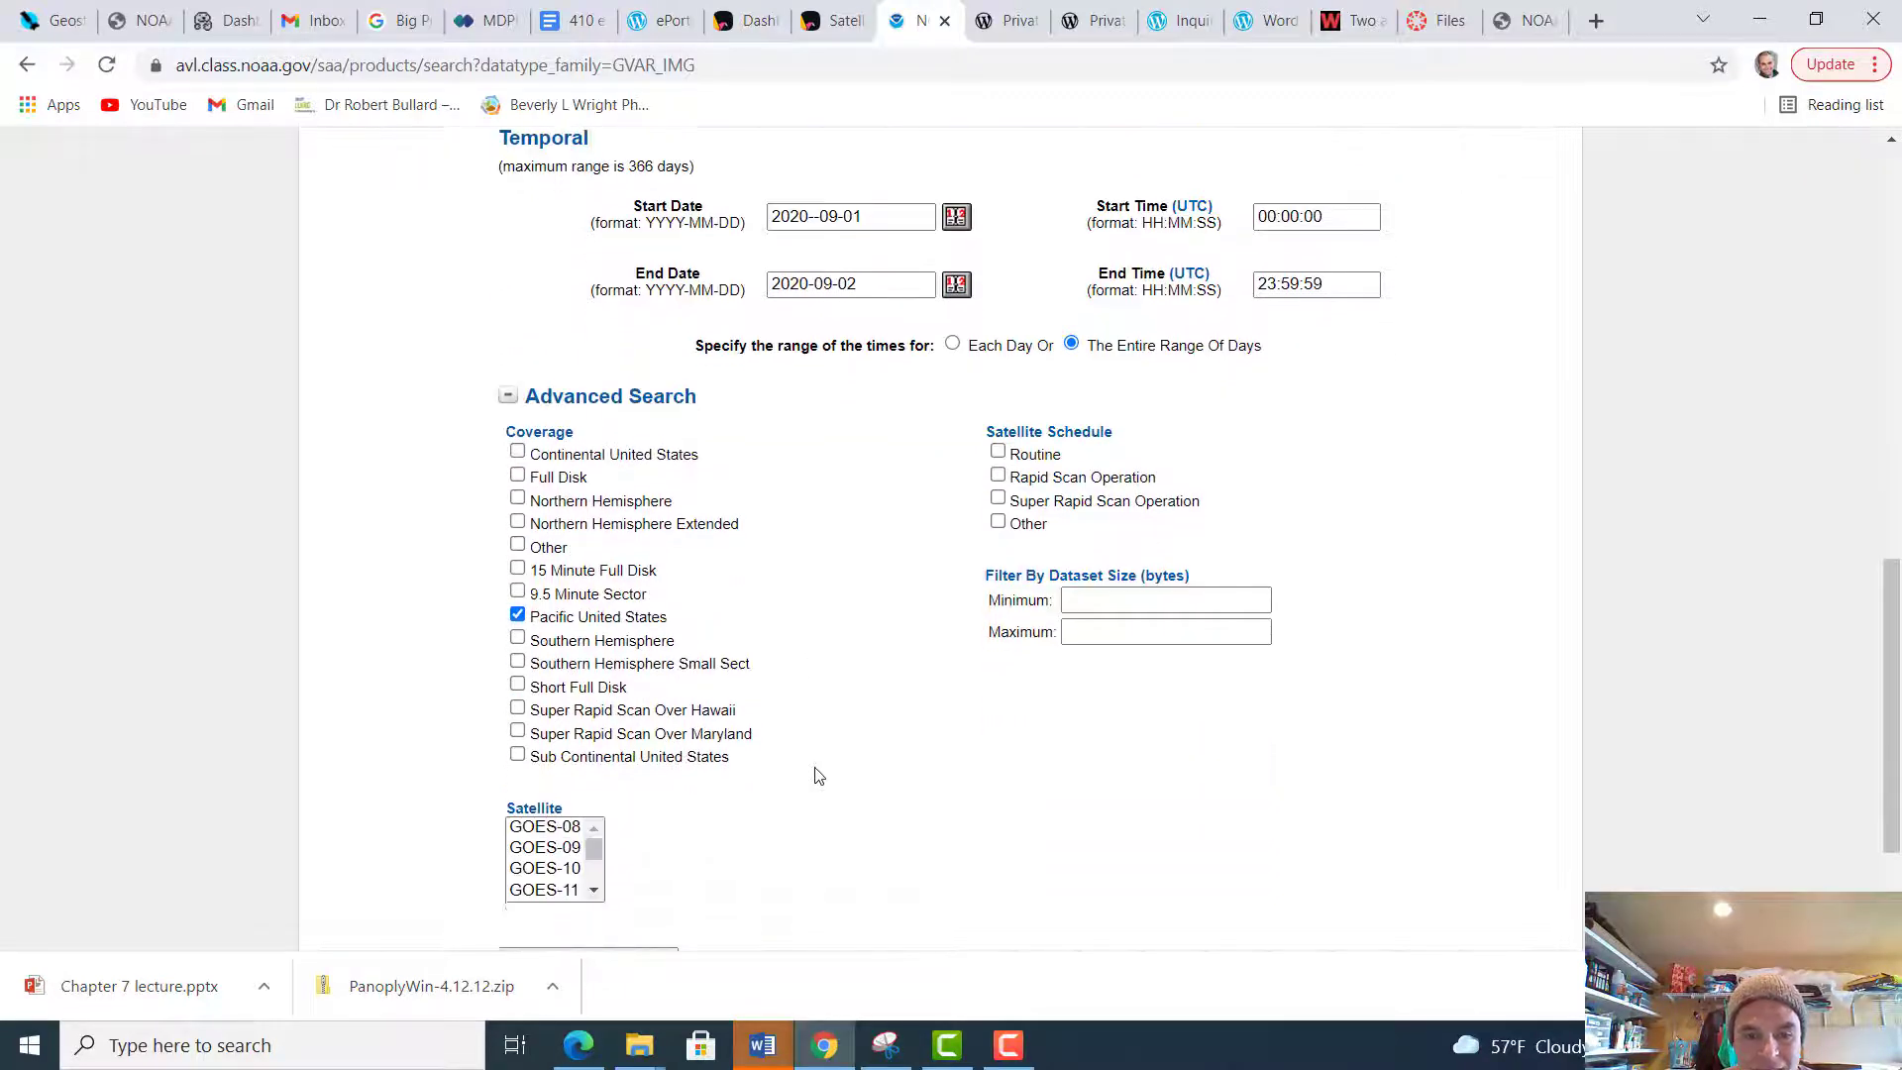
left_click_drag(593, 737, 594, 784)
left_click(571, 777)
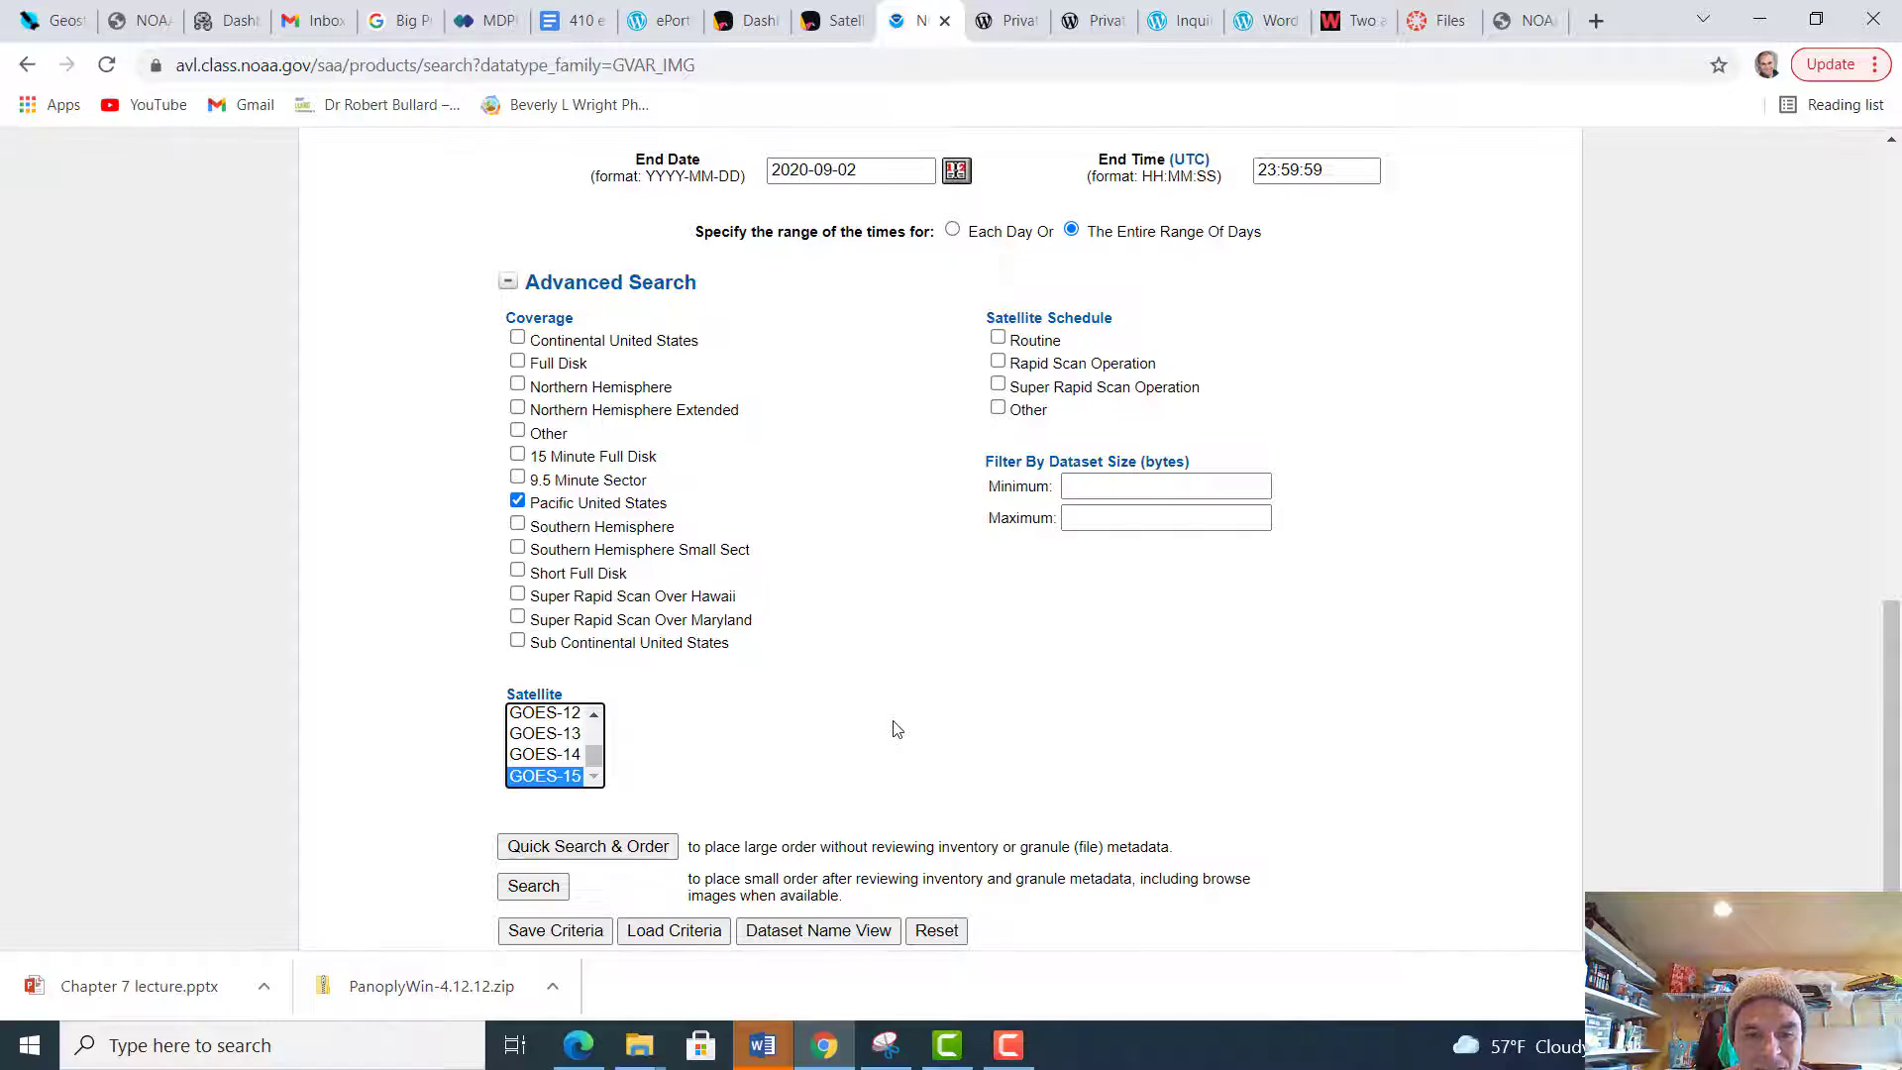
Try to run the small-order inventory search with the entered criteria
scroll(896, 729, "down", 2)
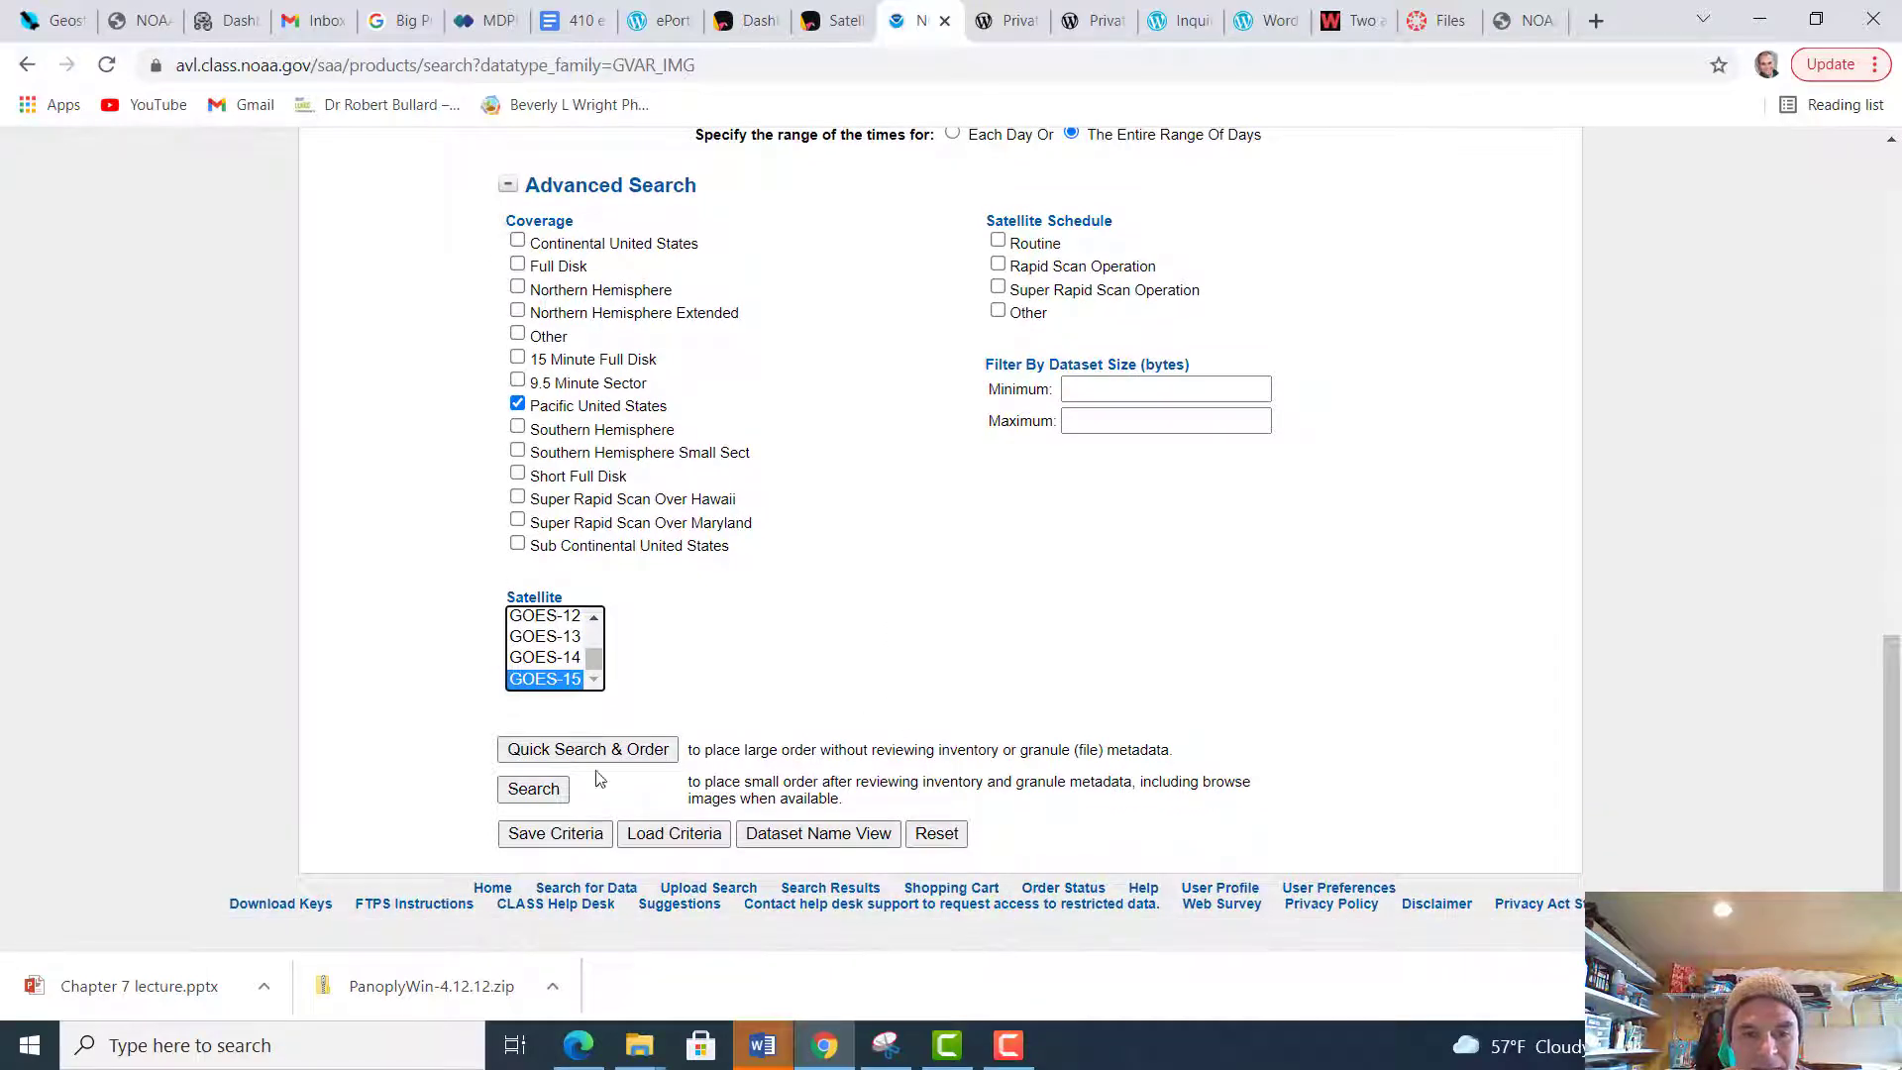
left_click(532, 792)
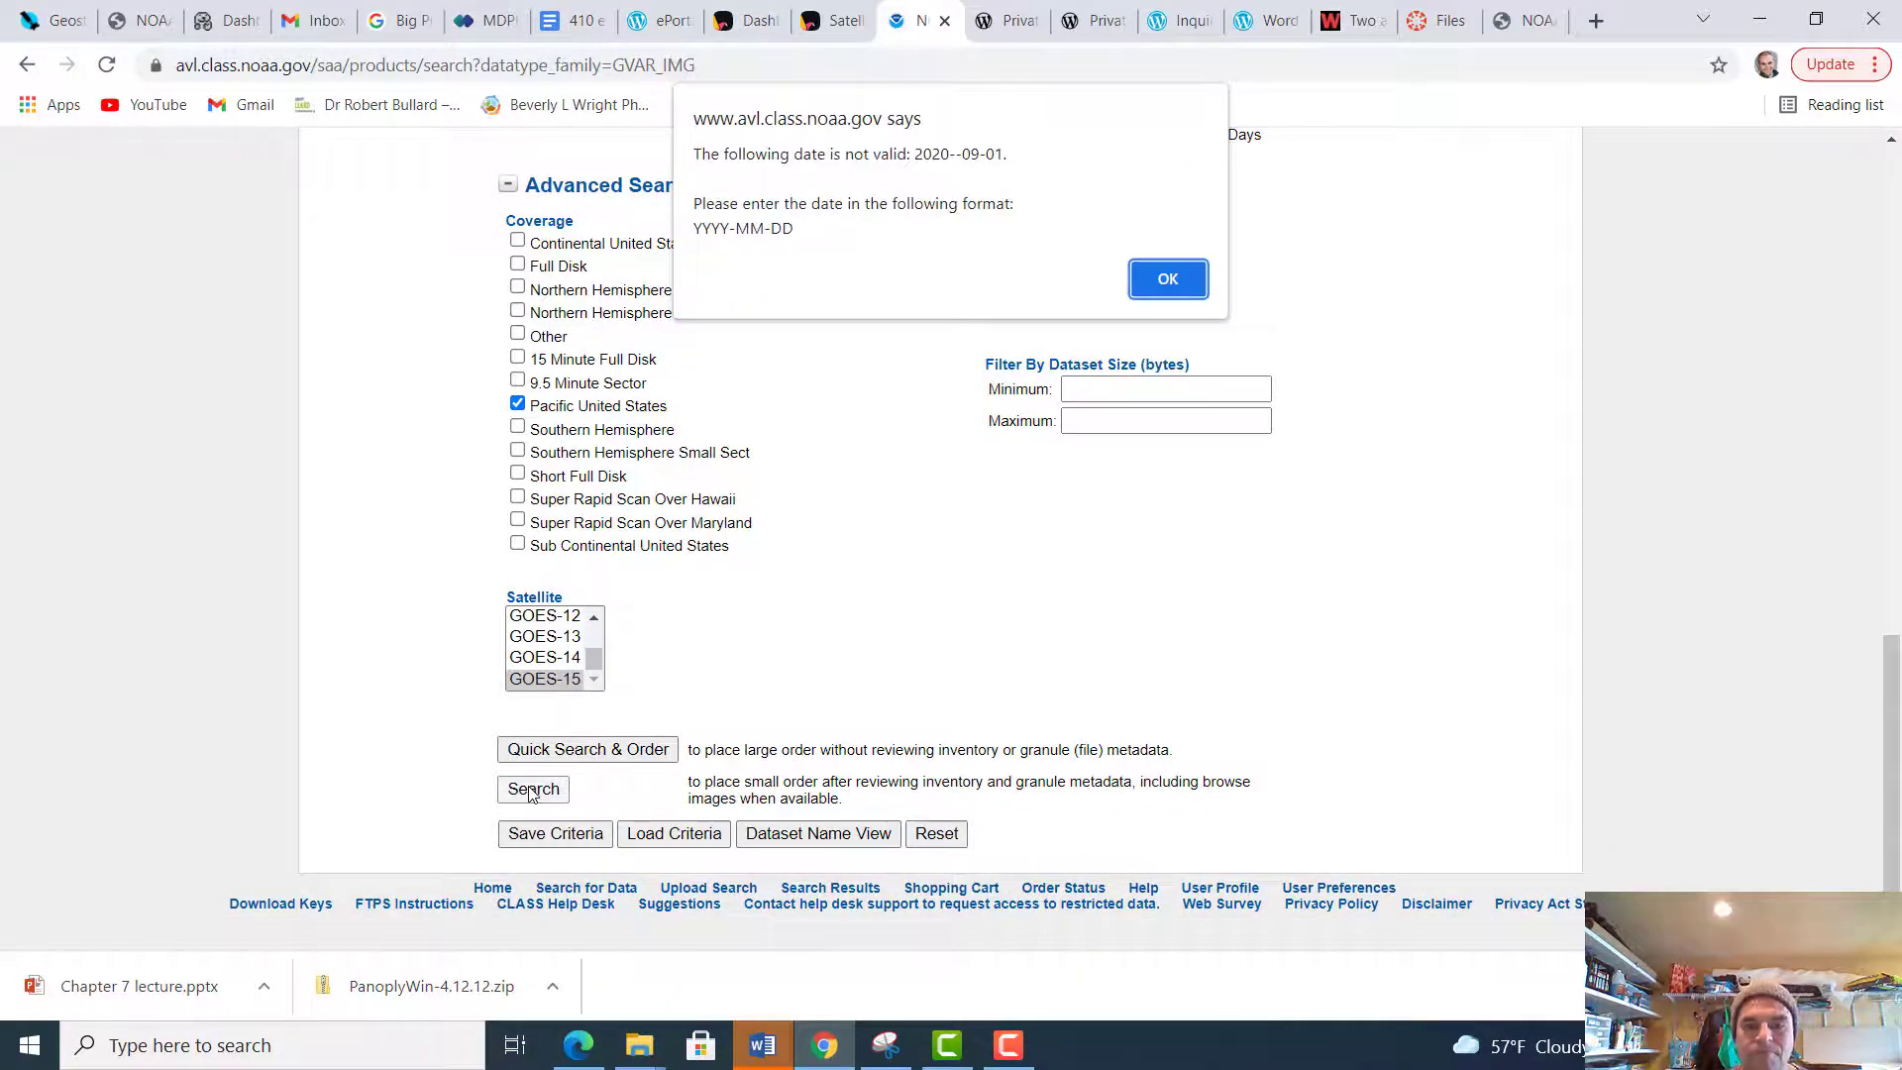
left_click(1166, 281)
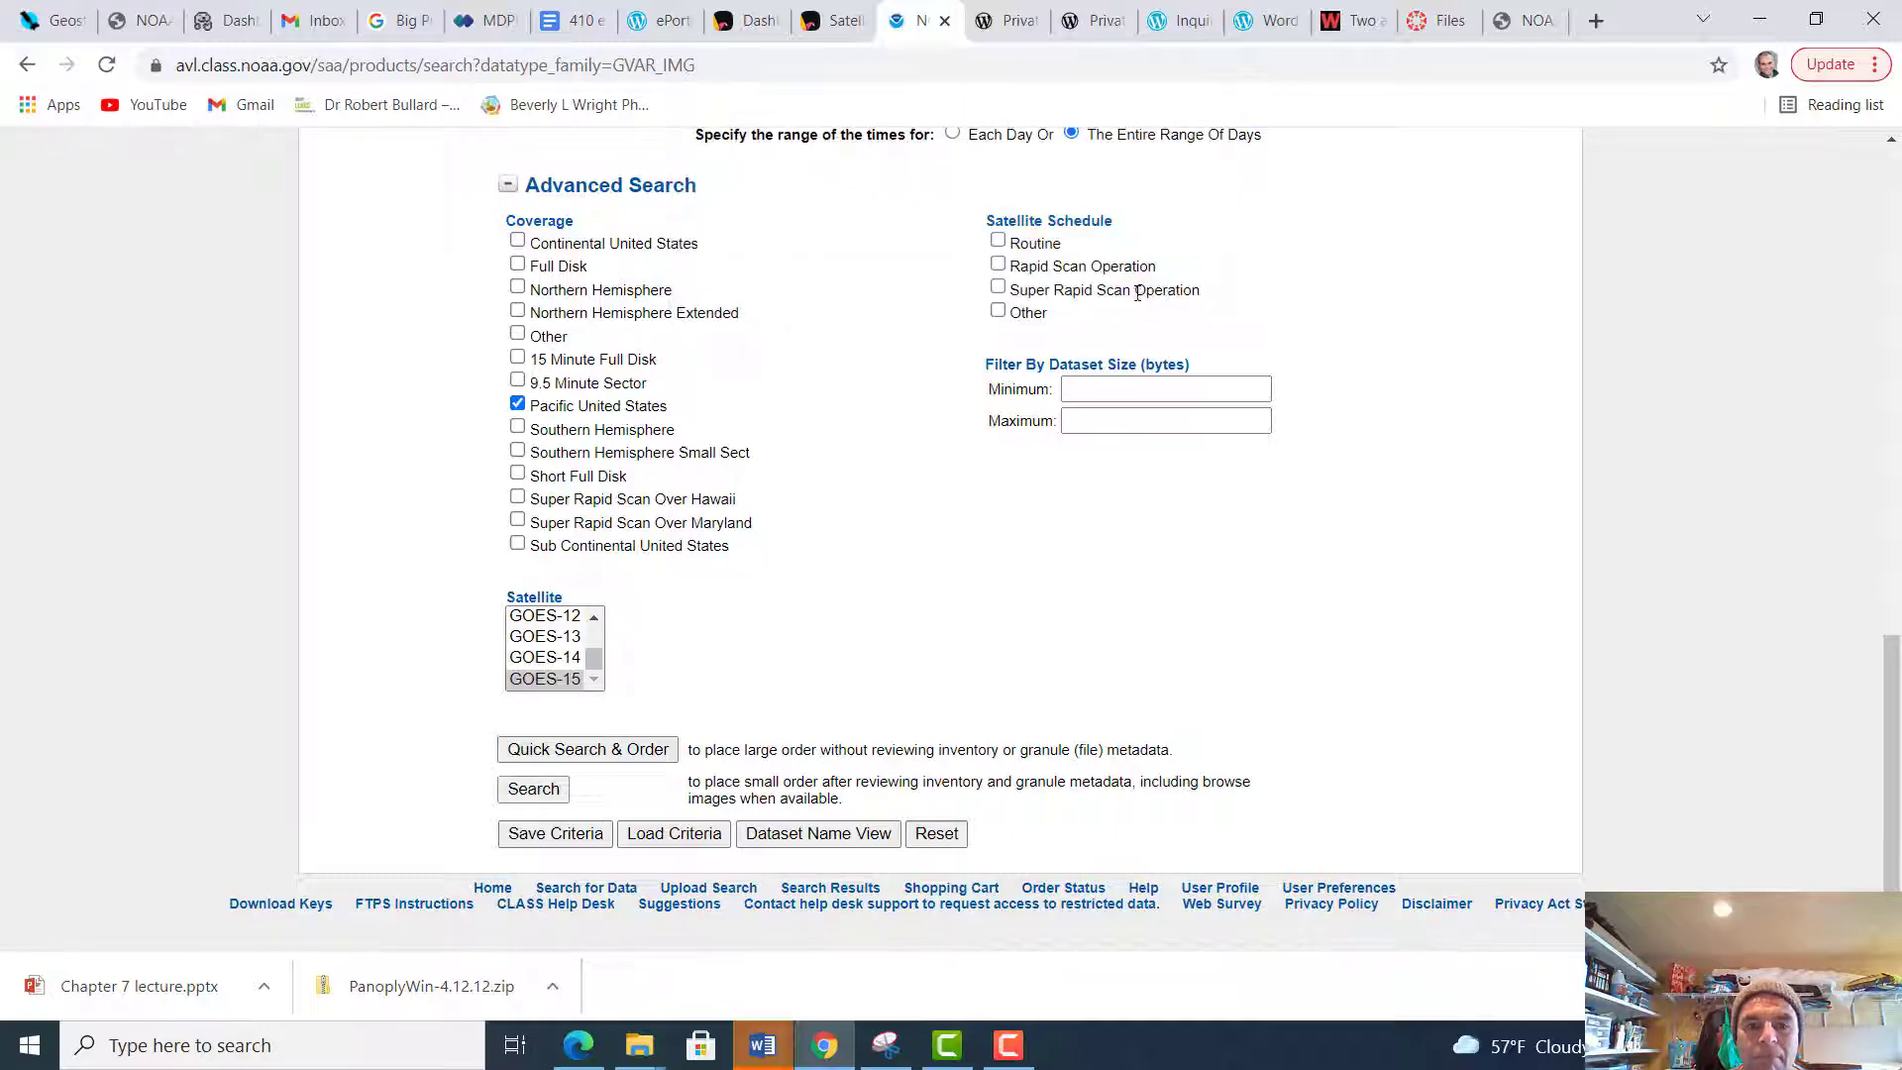
Correct the start date to 2020-09-01 by removing its extra hyphen
scroll(856, 466, "up", 4)
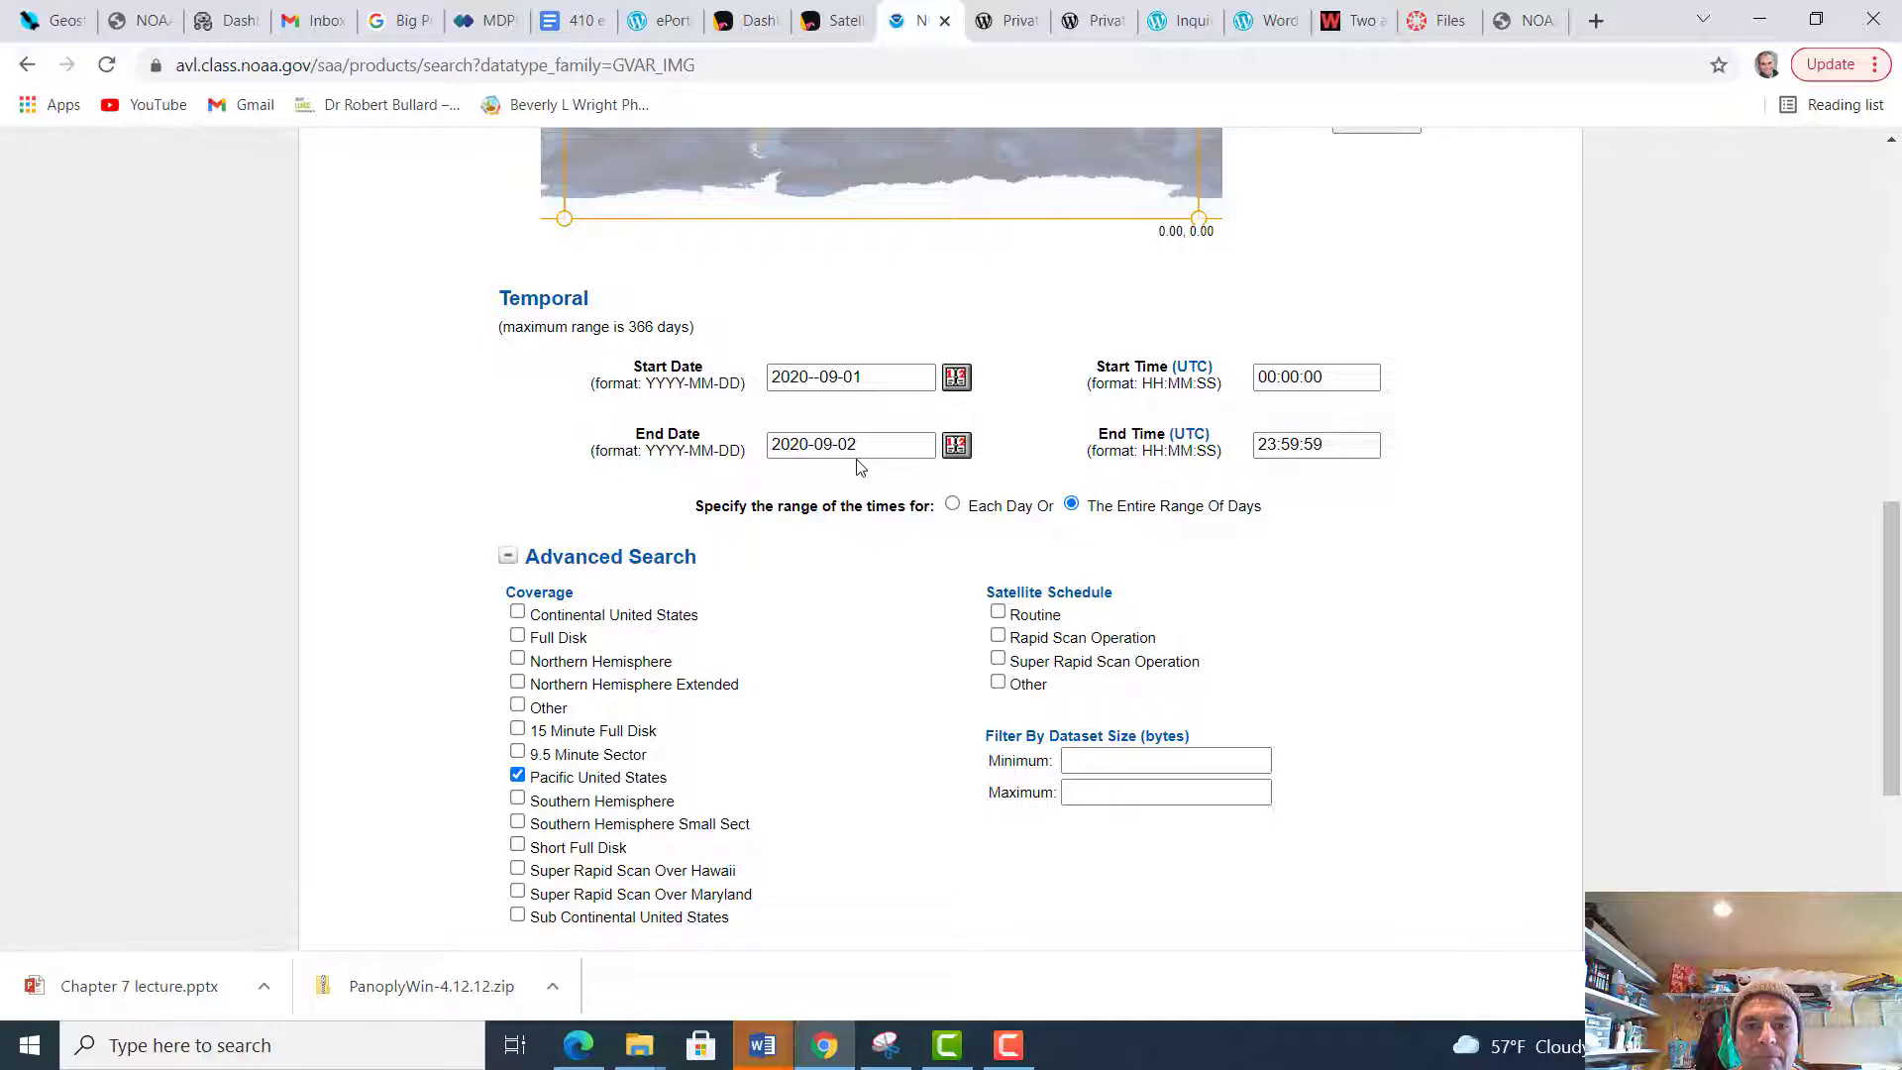
left_click(821, 378)
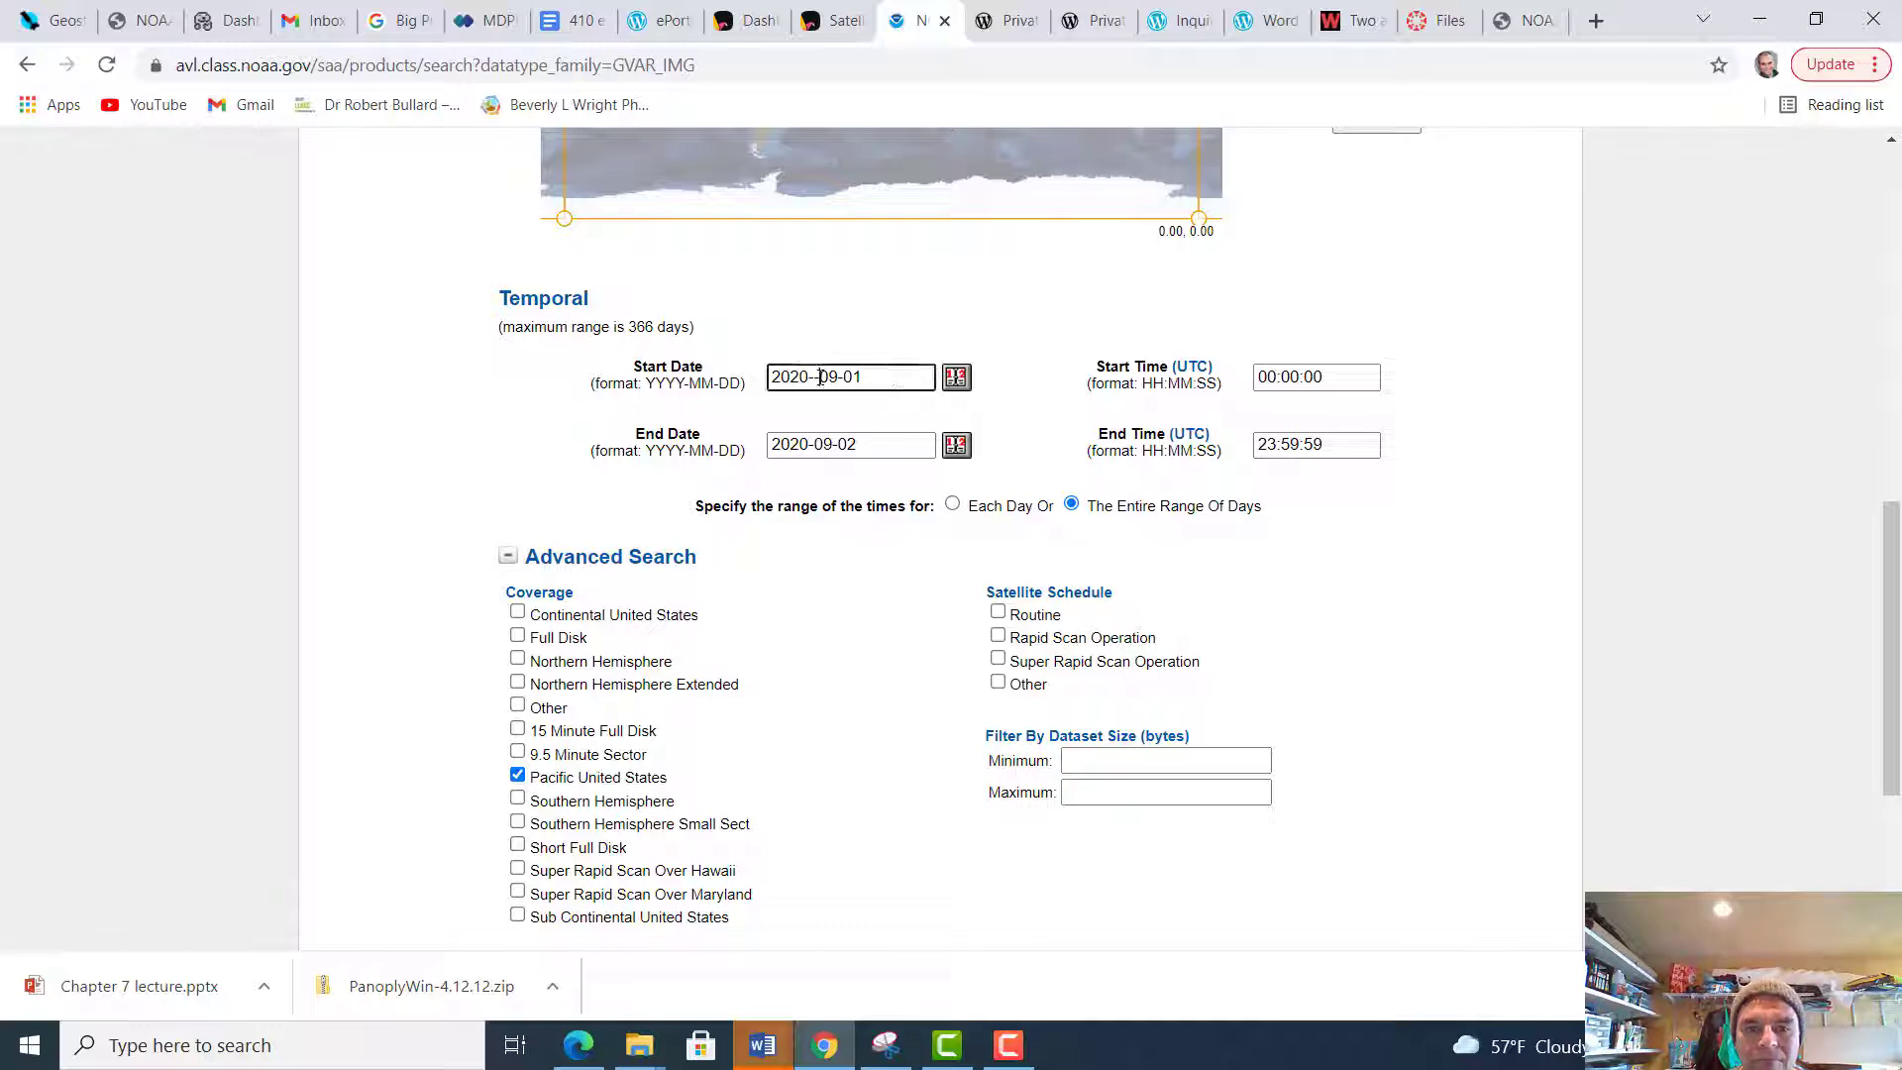
key("BackSpace")
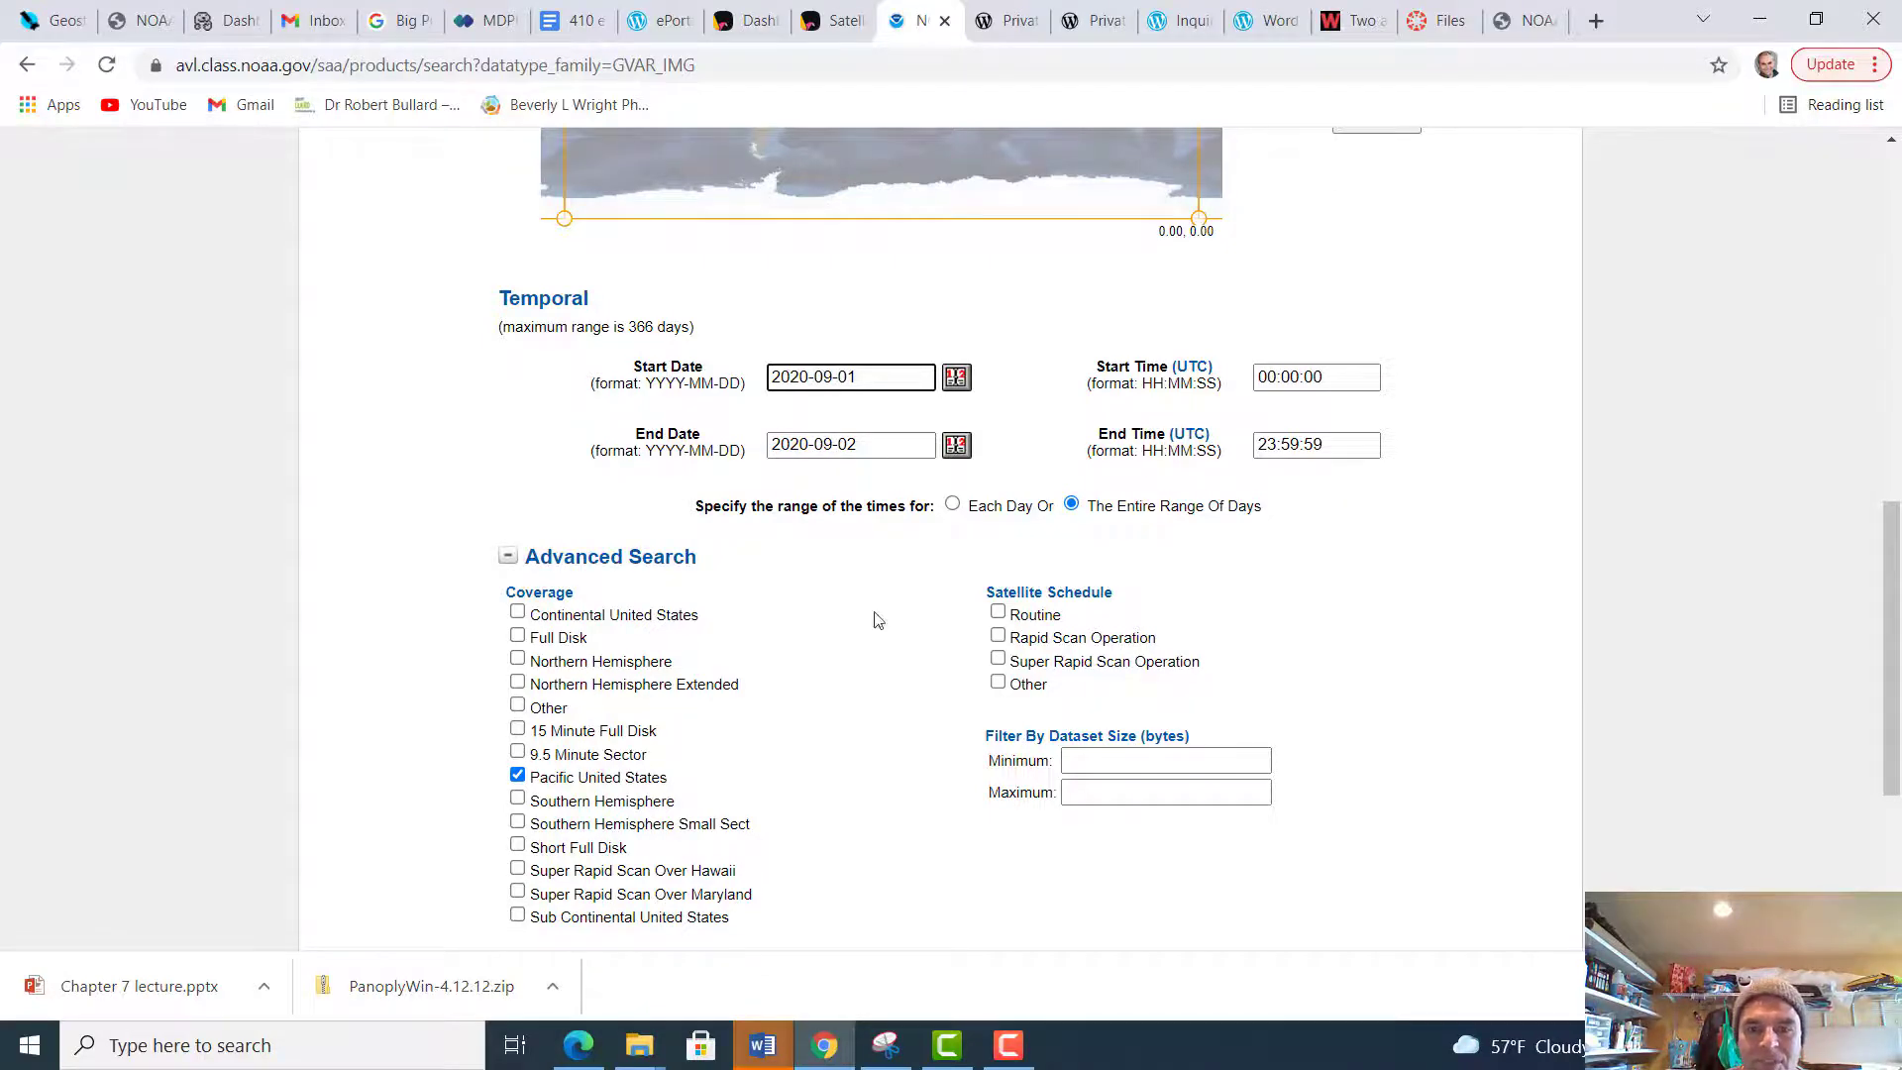
Run the small-order inventory search and look through the first page of GVAR_IMG results
scroll(906, 773, "down", 3)
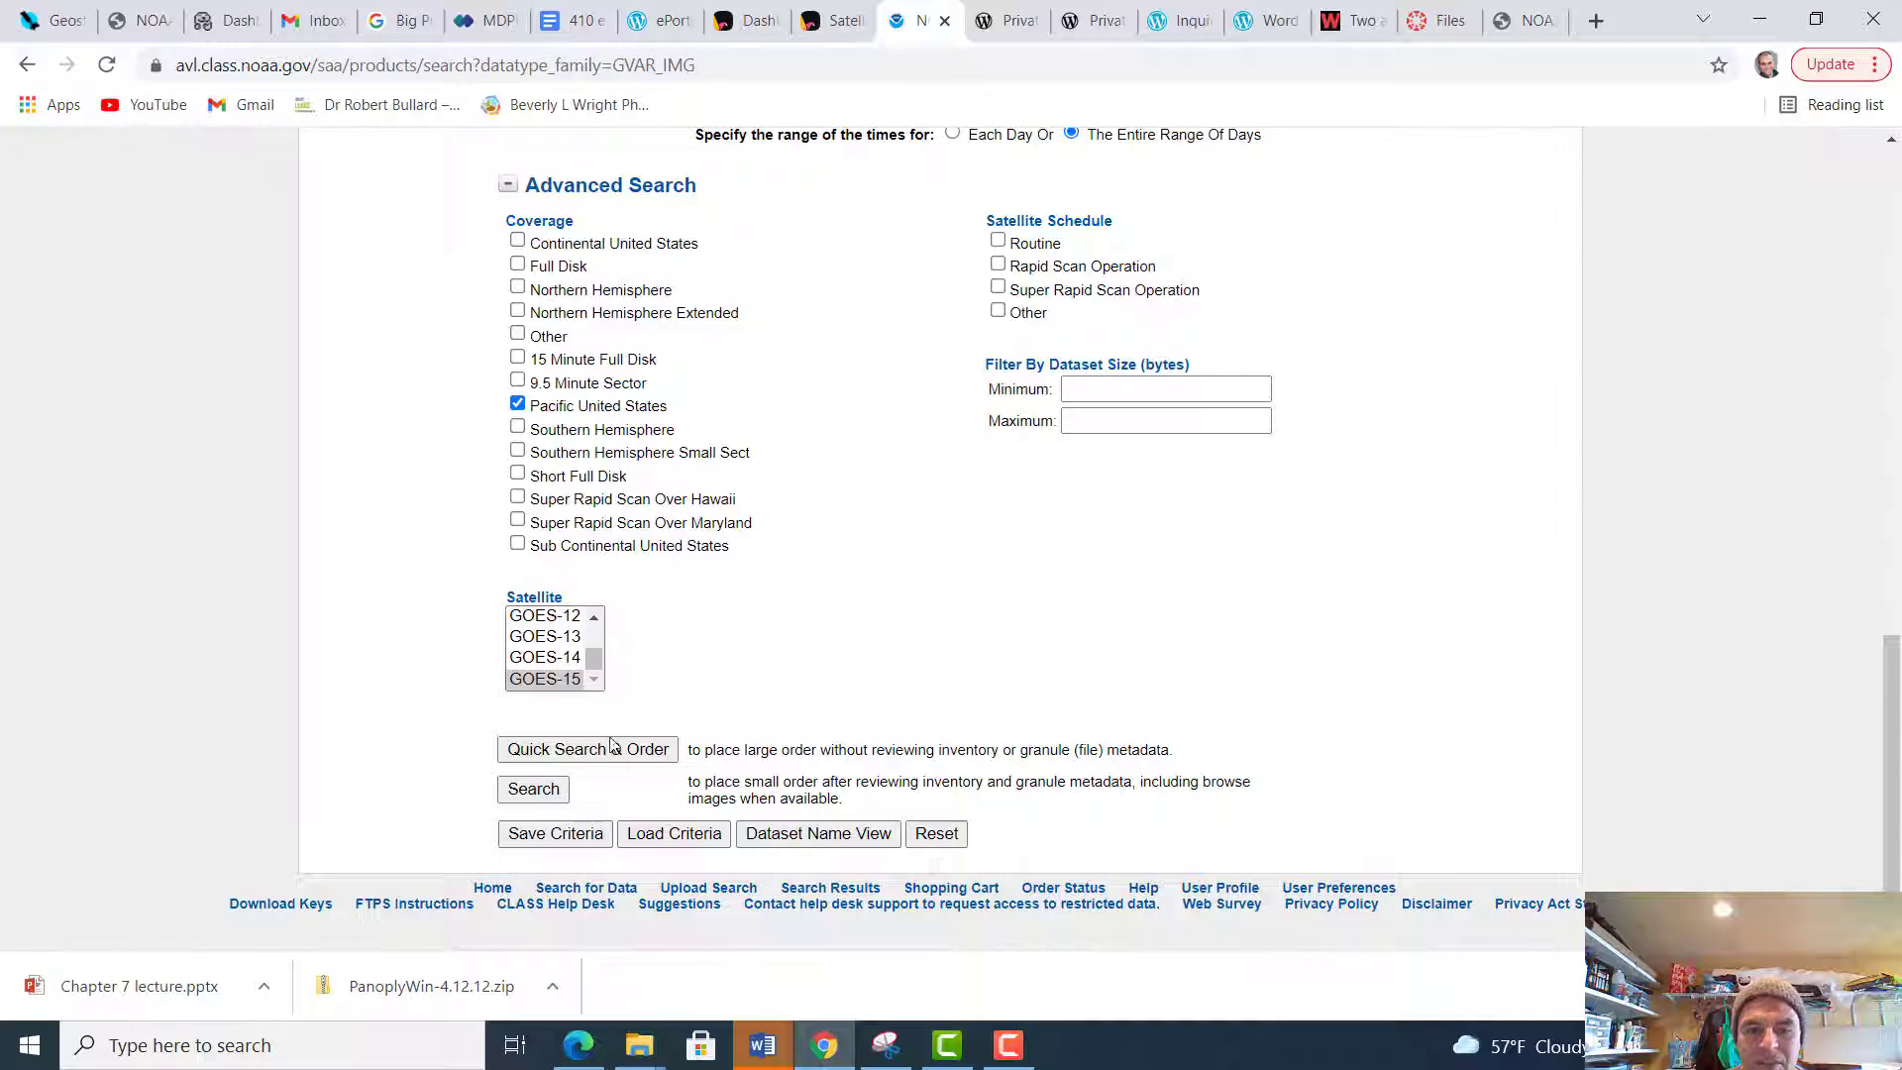
left_click(530, 792)
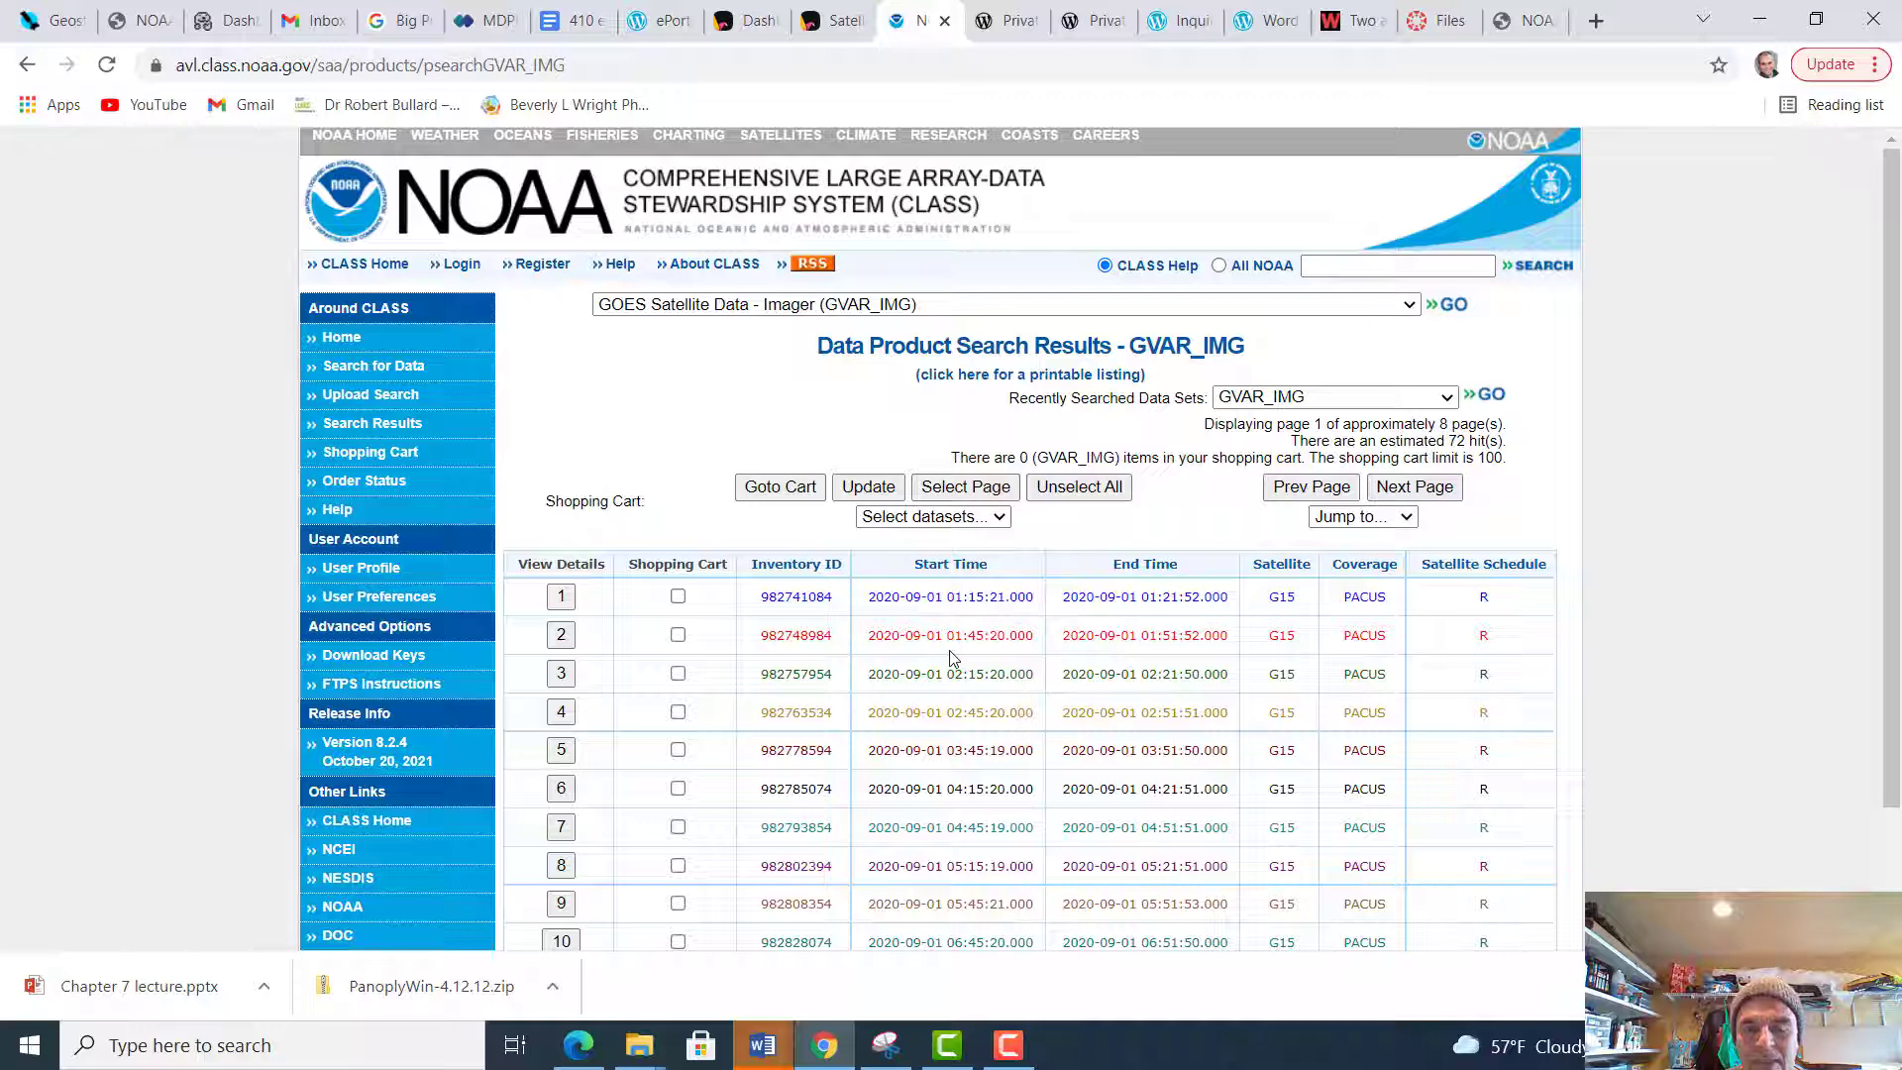
scroll(950, 657, "down", 2)
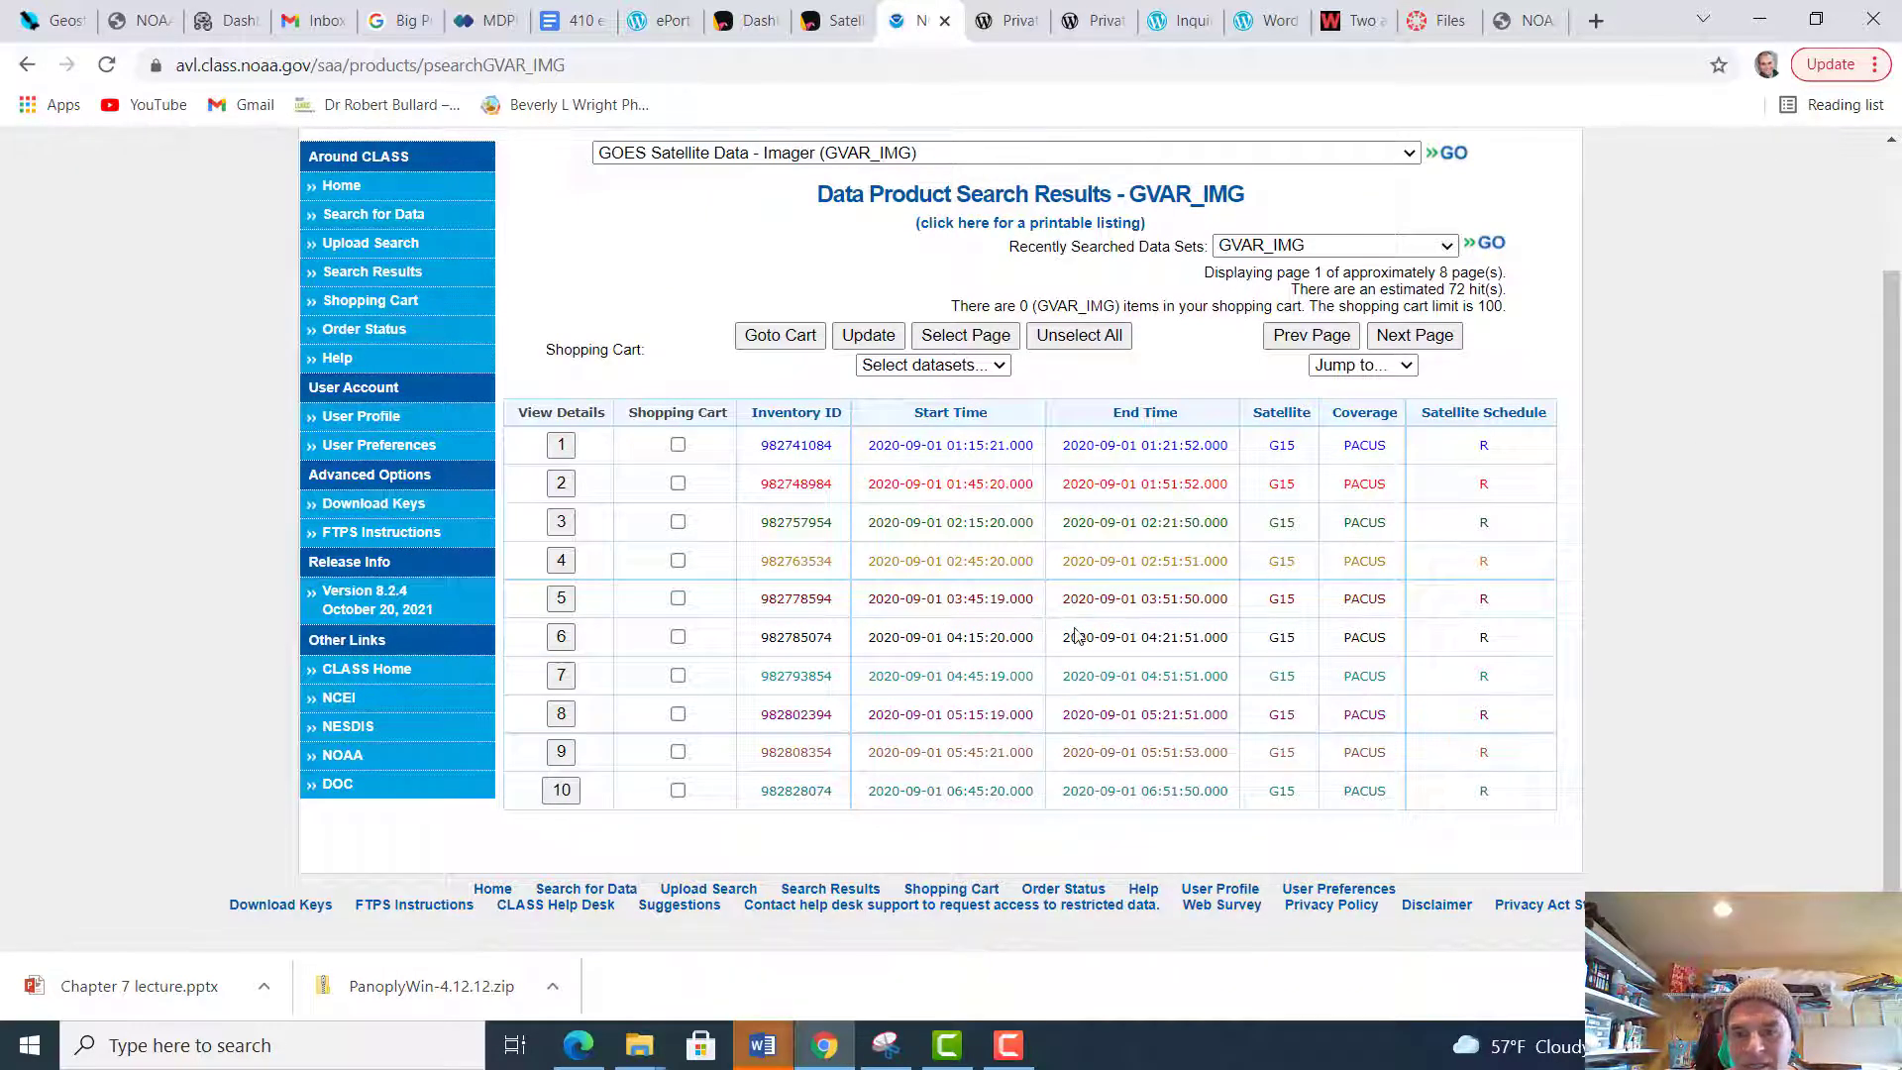
scroll(1047, 569, "up", 2)
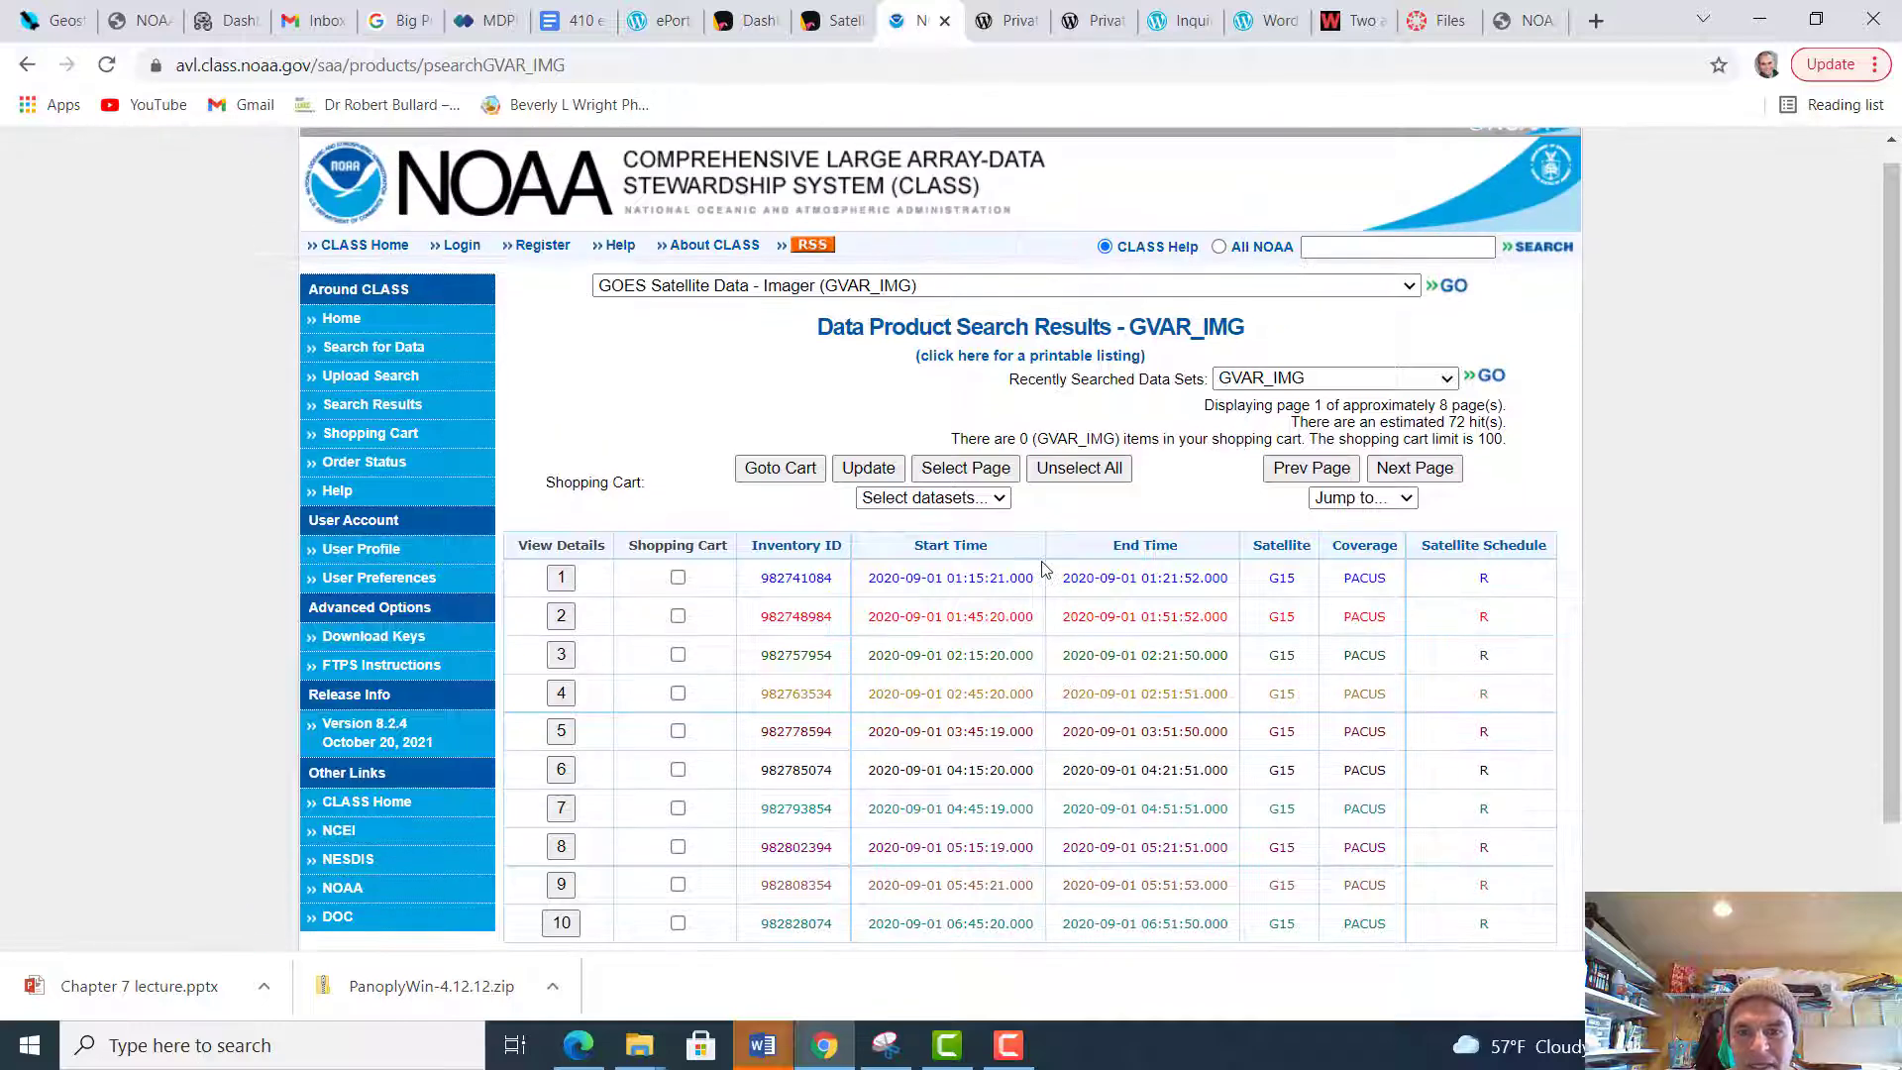
Examine the GVAR_IMG search results for their start and end times, satellite and coverage
left_click(1452, 384)
left_click(1452, 383)
scroll(1430, 646, "down", 1)
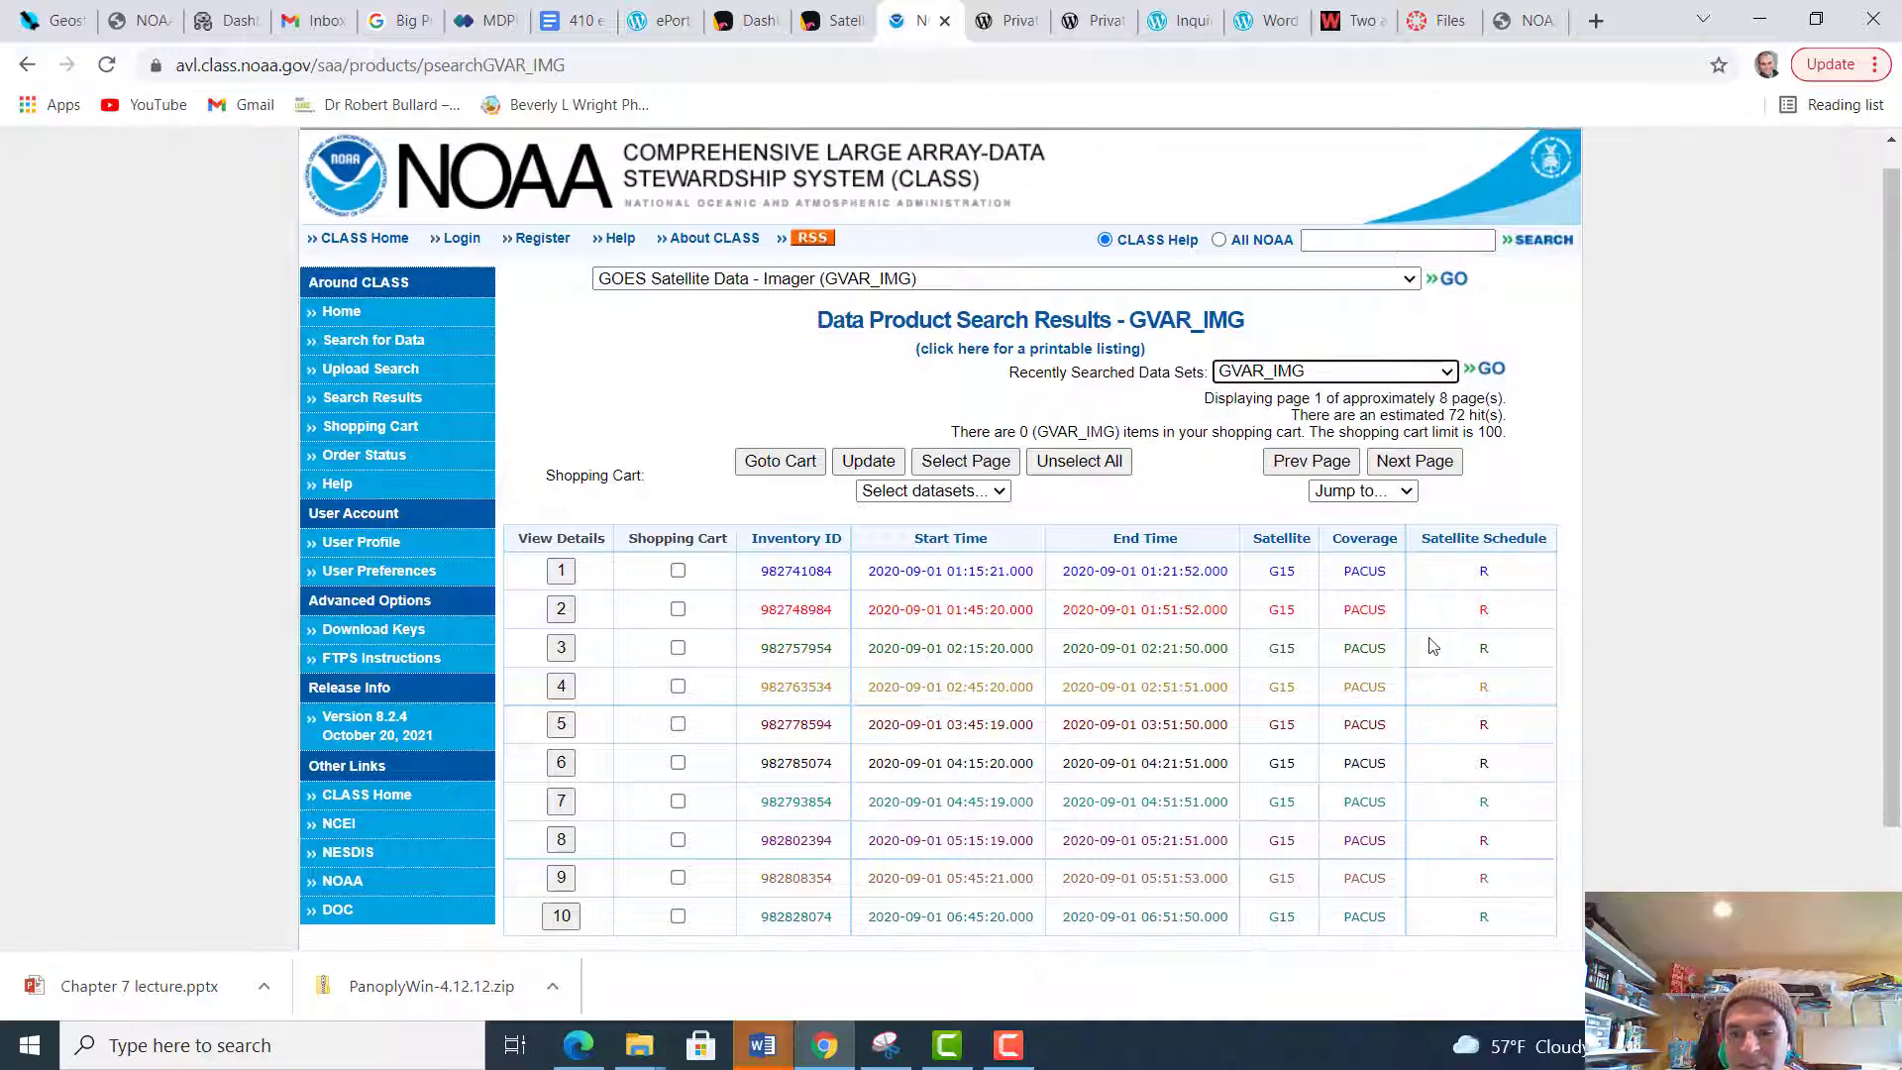
scroll(1431, 646, "down", 1)
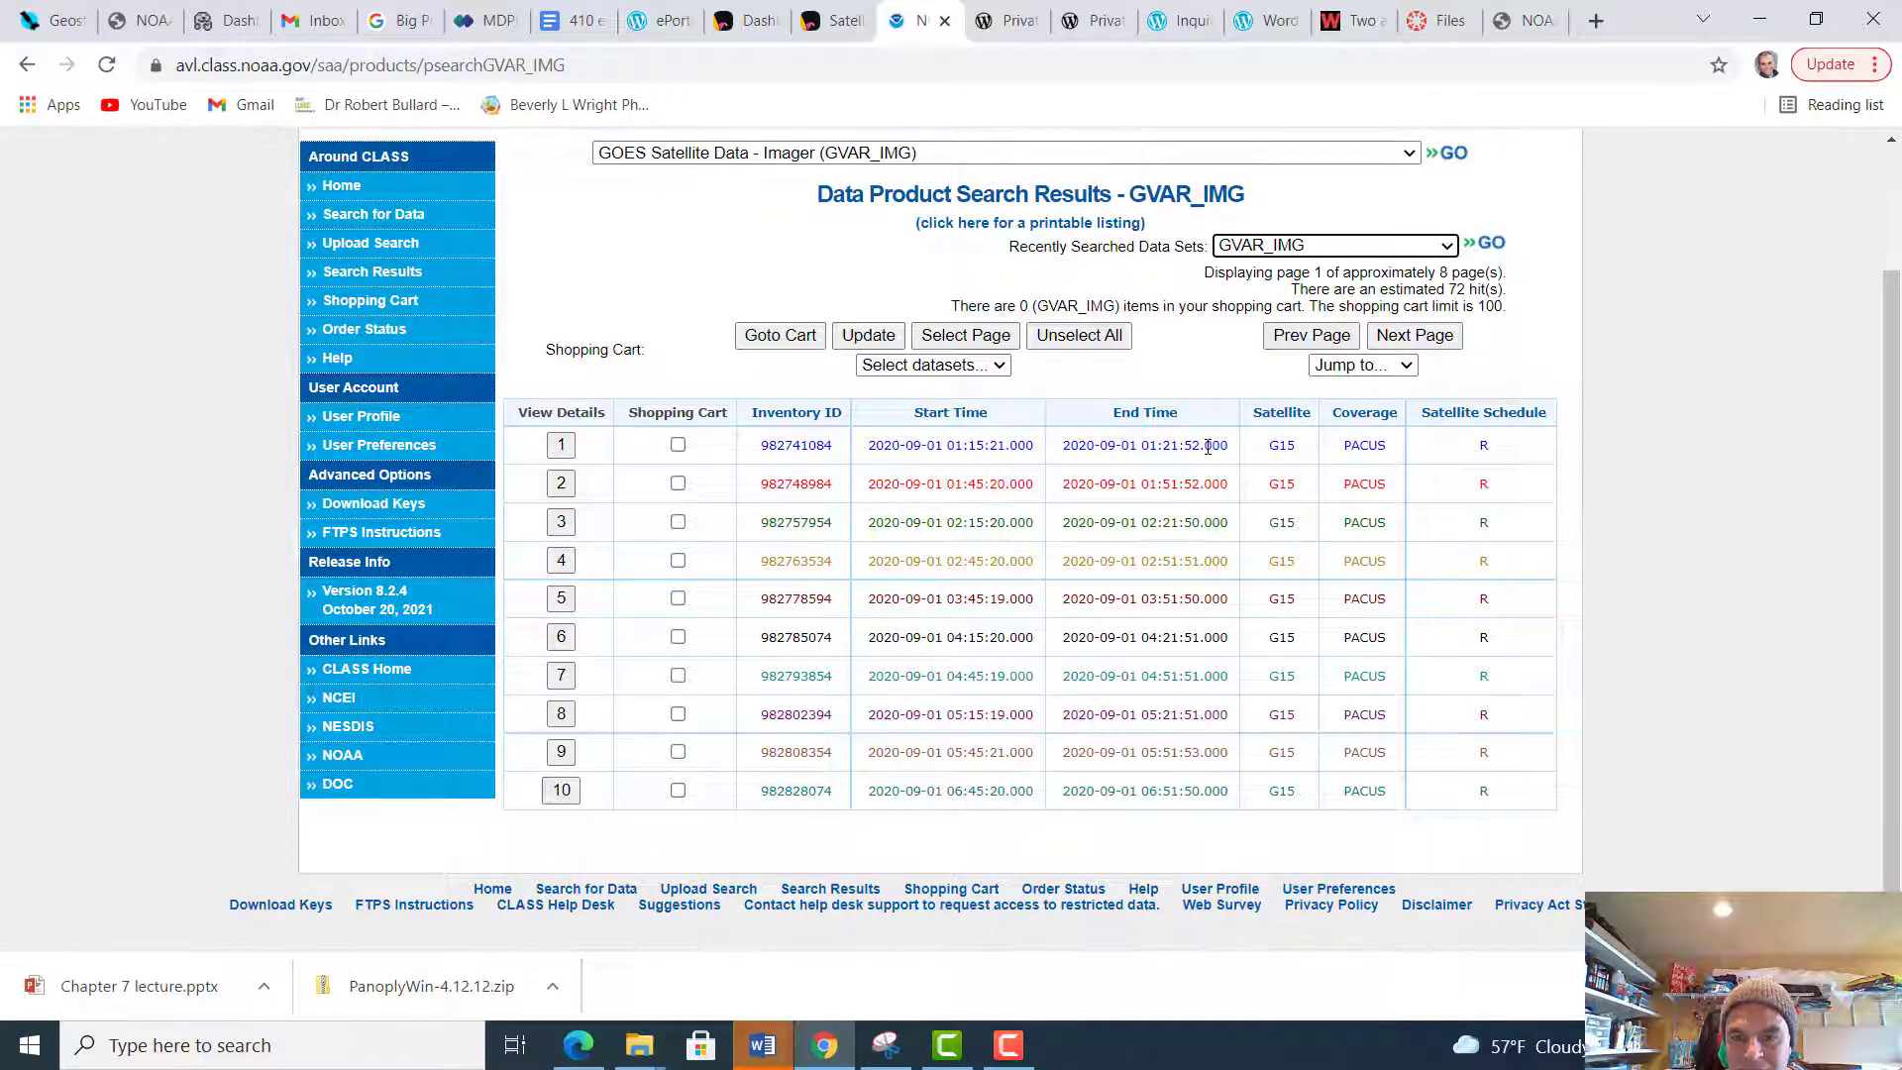
scroll(1181, 476, "up", 5)
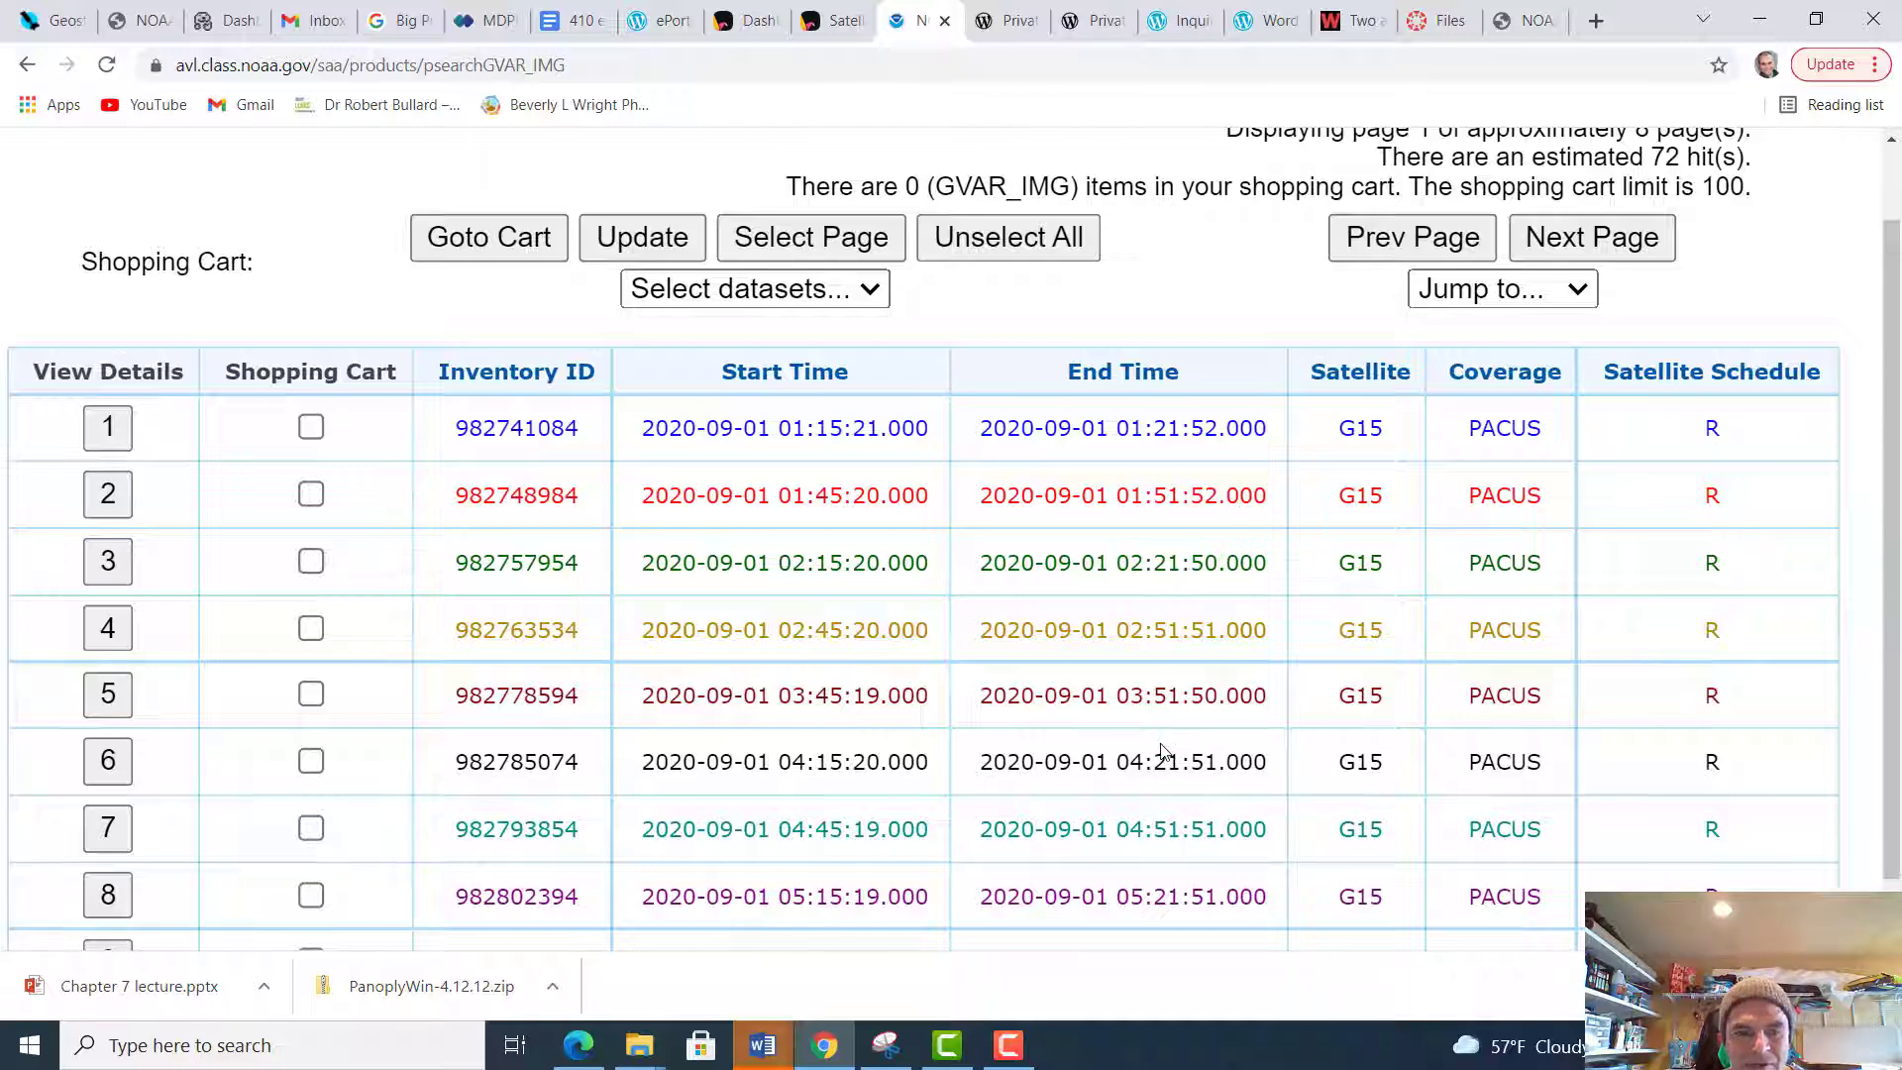
scroll(1164, 786, "down", 2)
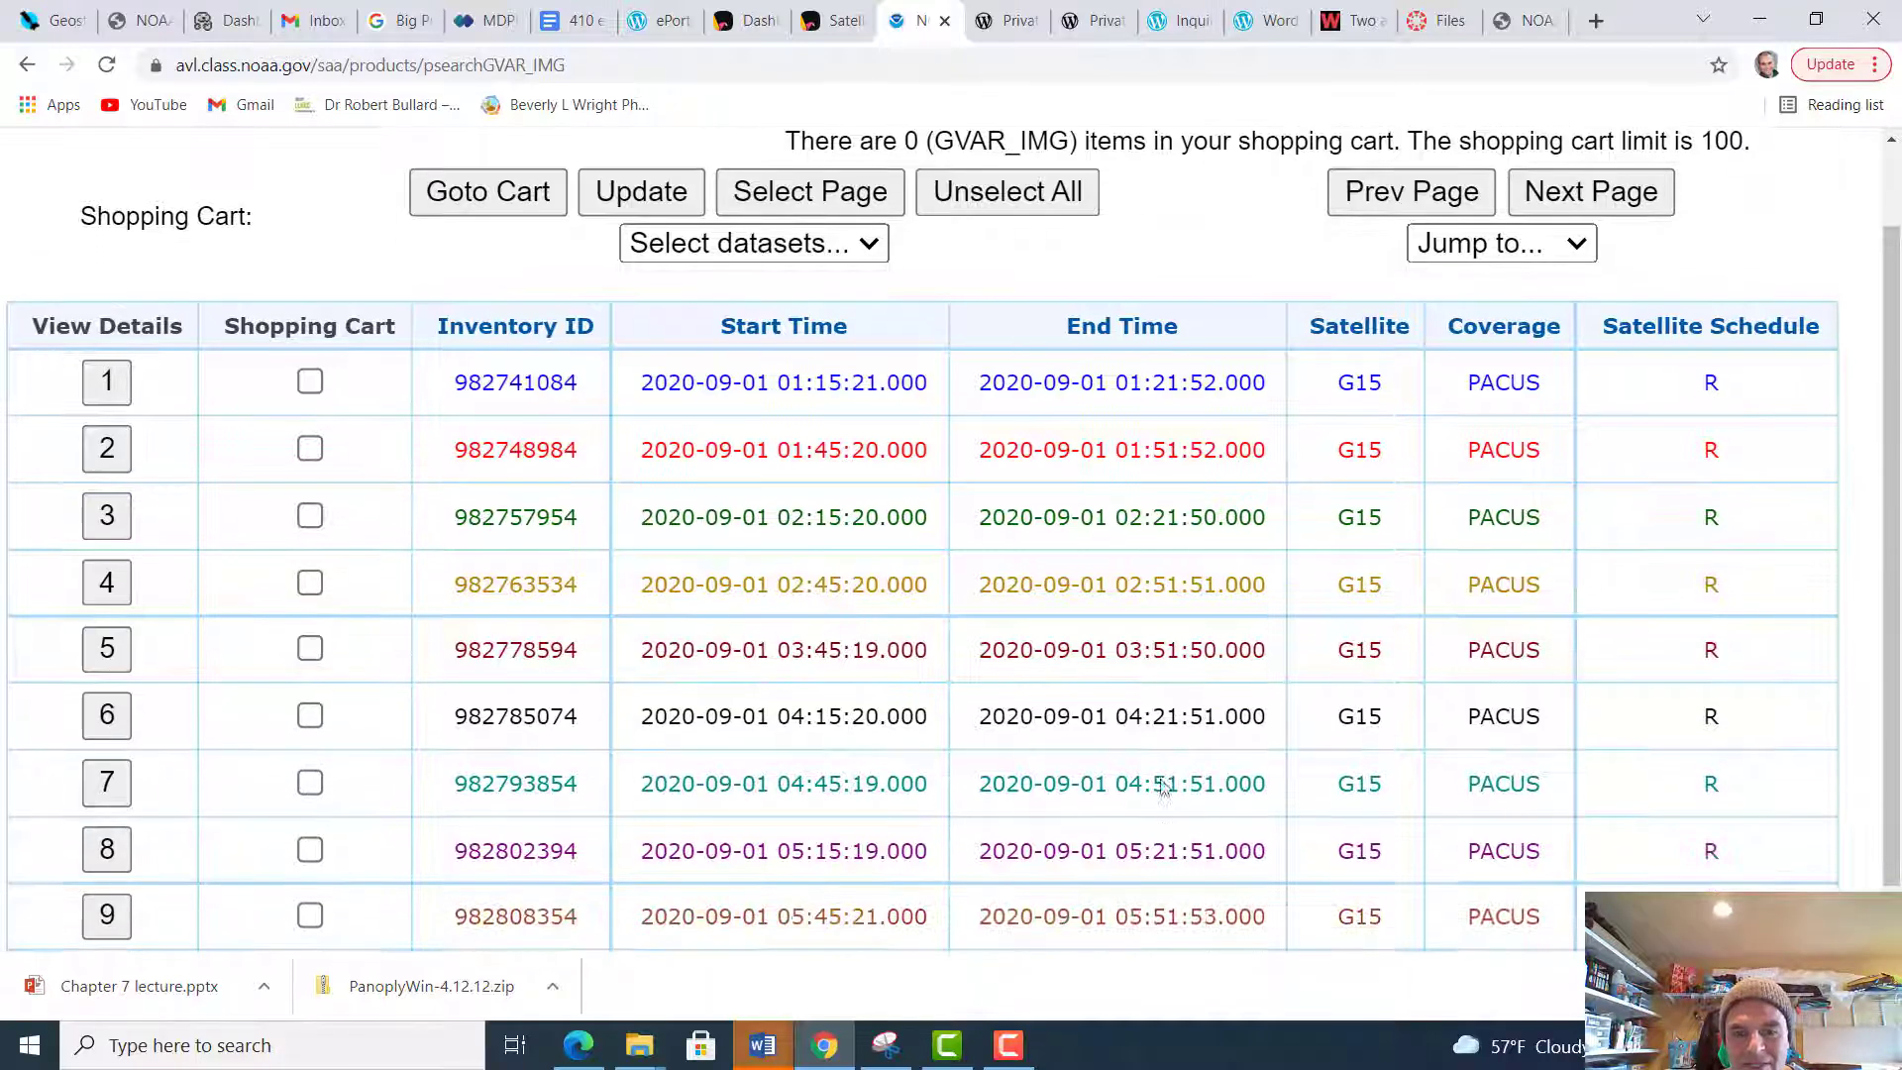
scroll(1164, 786, "down", 1)
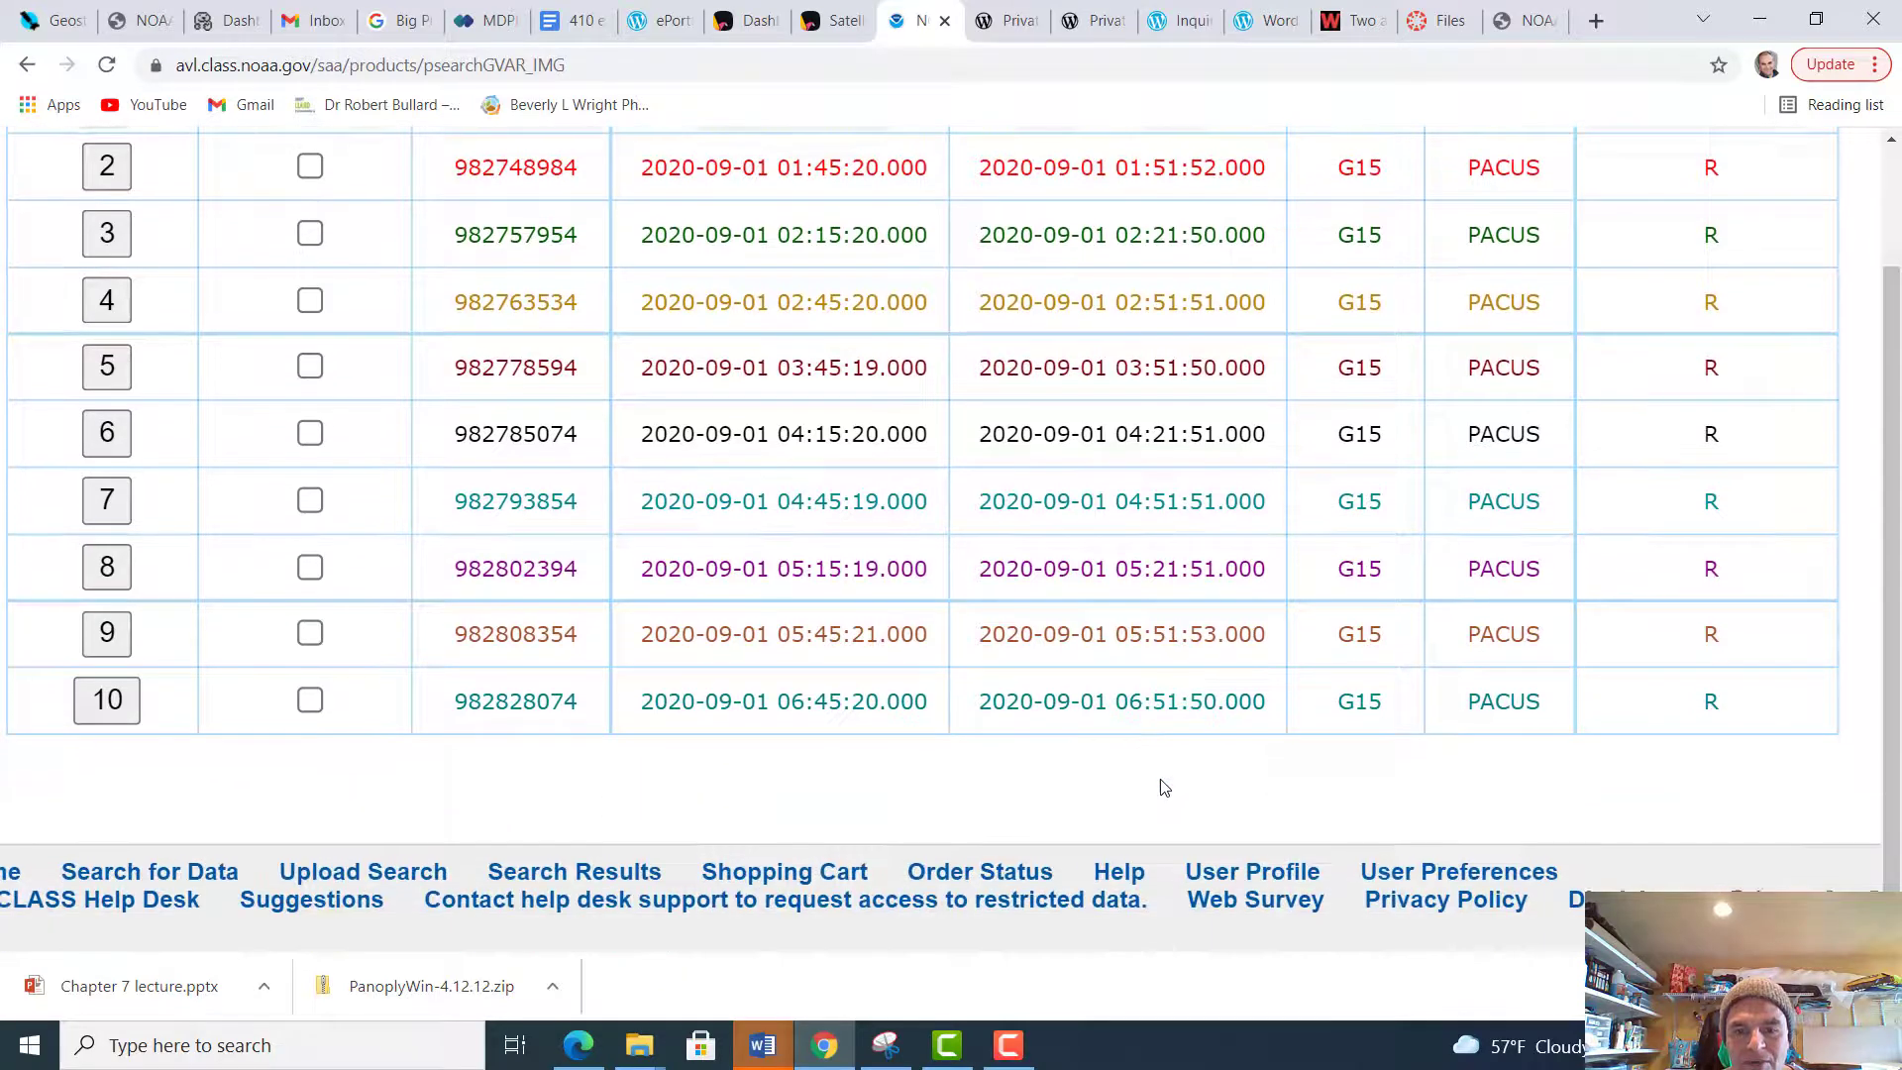
scroll(1163, 785, "up", 3)
scroll(1164, 785, "up", 1)
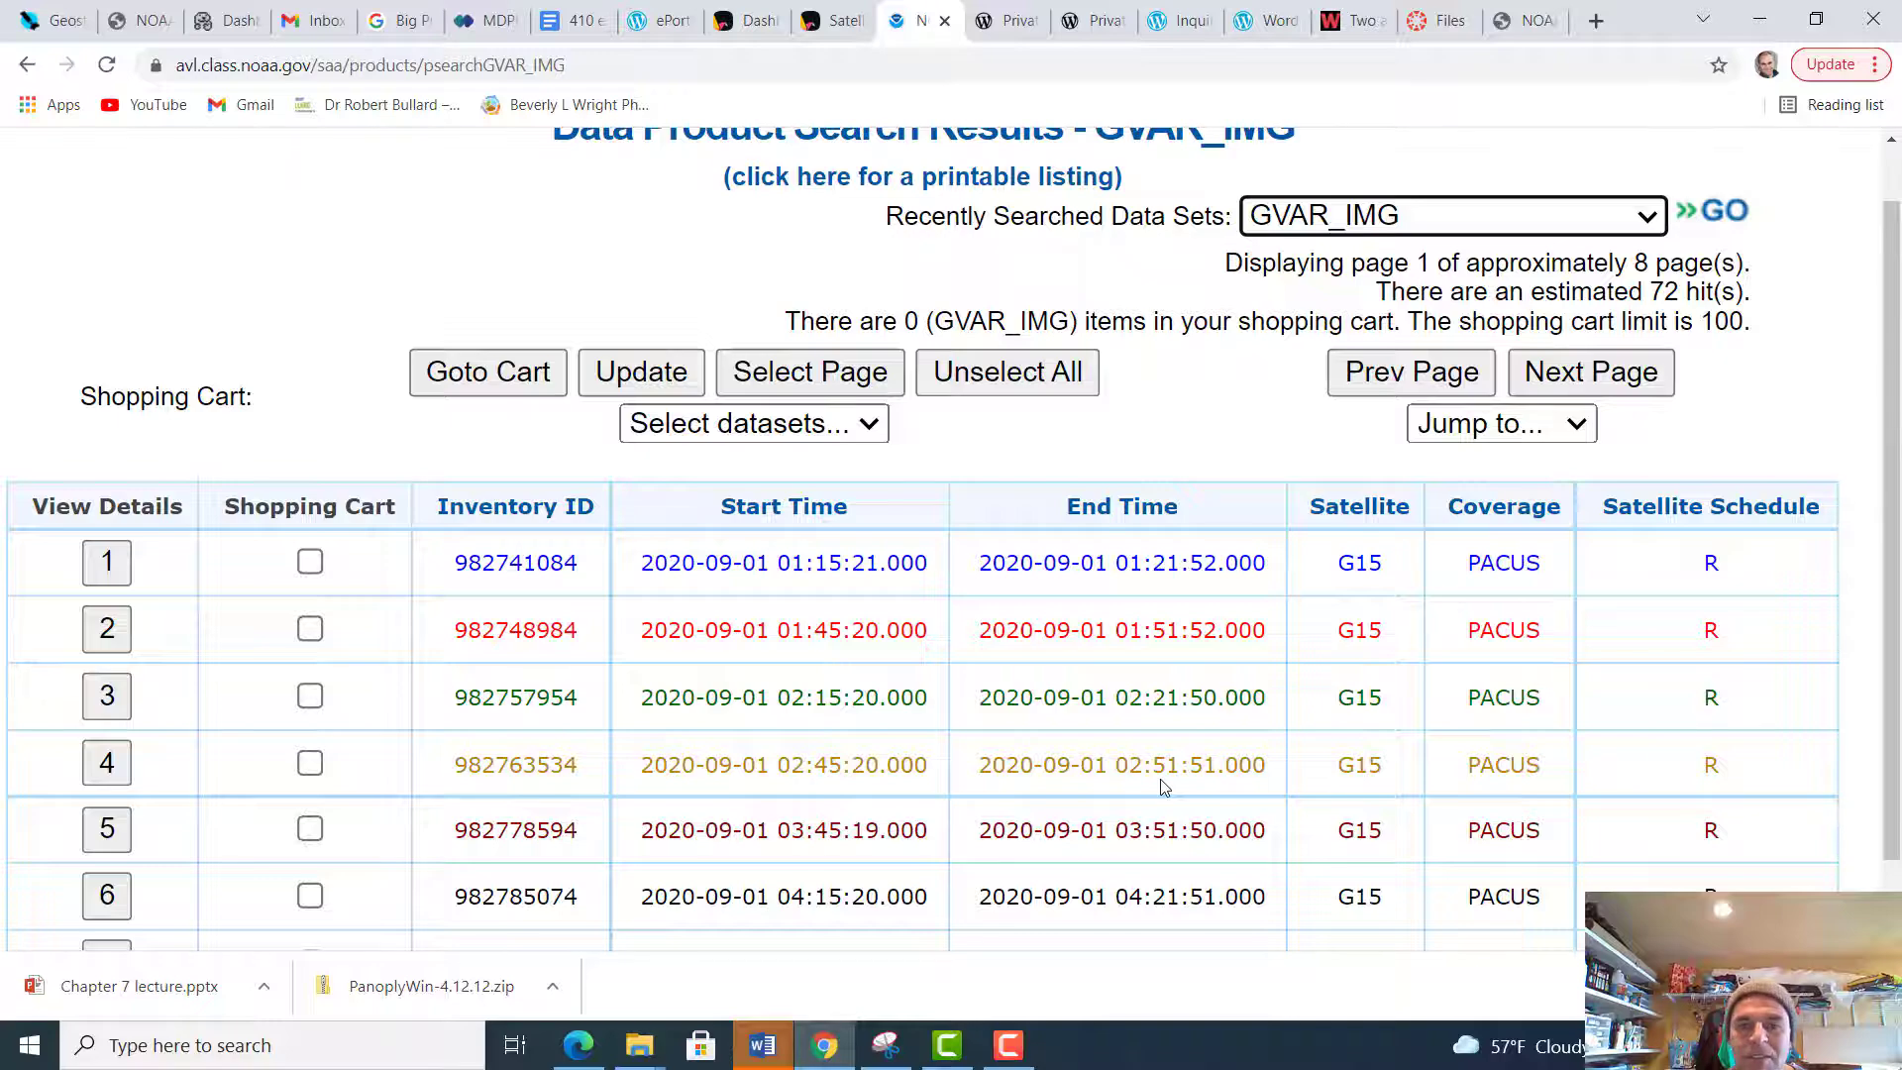
scroll(1163, 785, "left", 3)
key("ctrl+minus")
key("ctrl+minus")
key("ctrl+minus")
key("ctrl+minus")
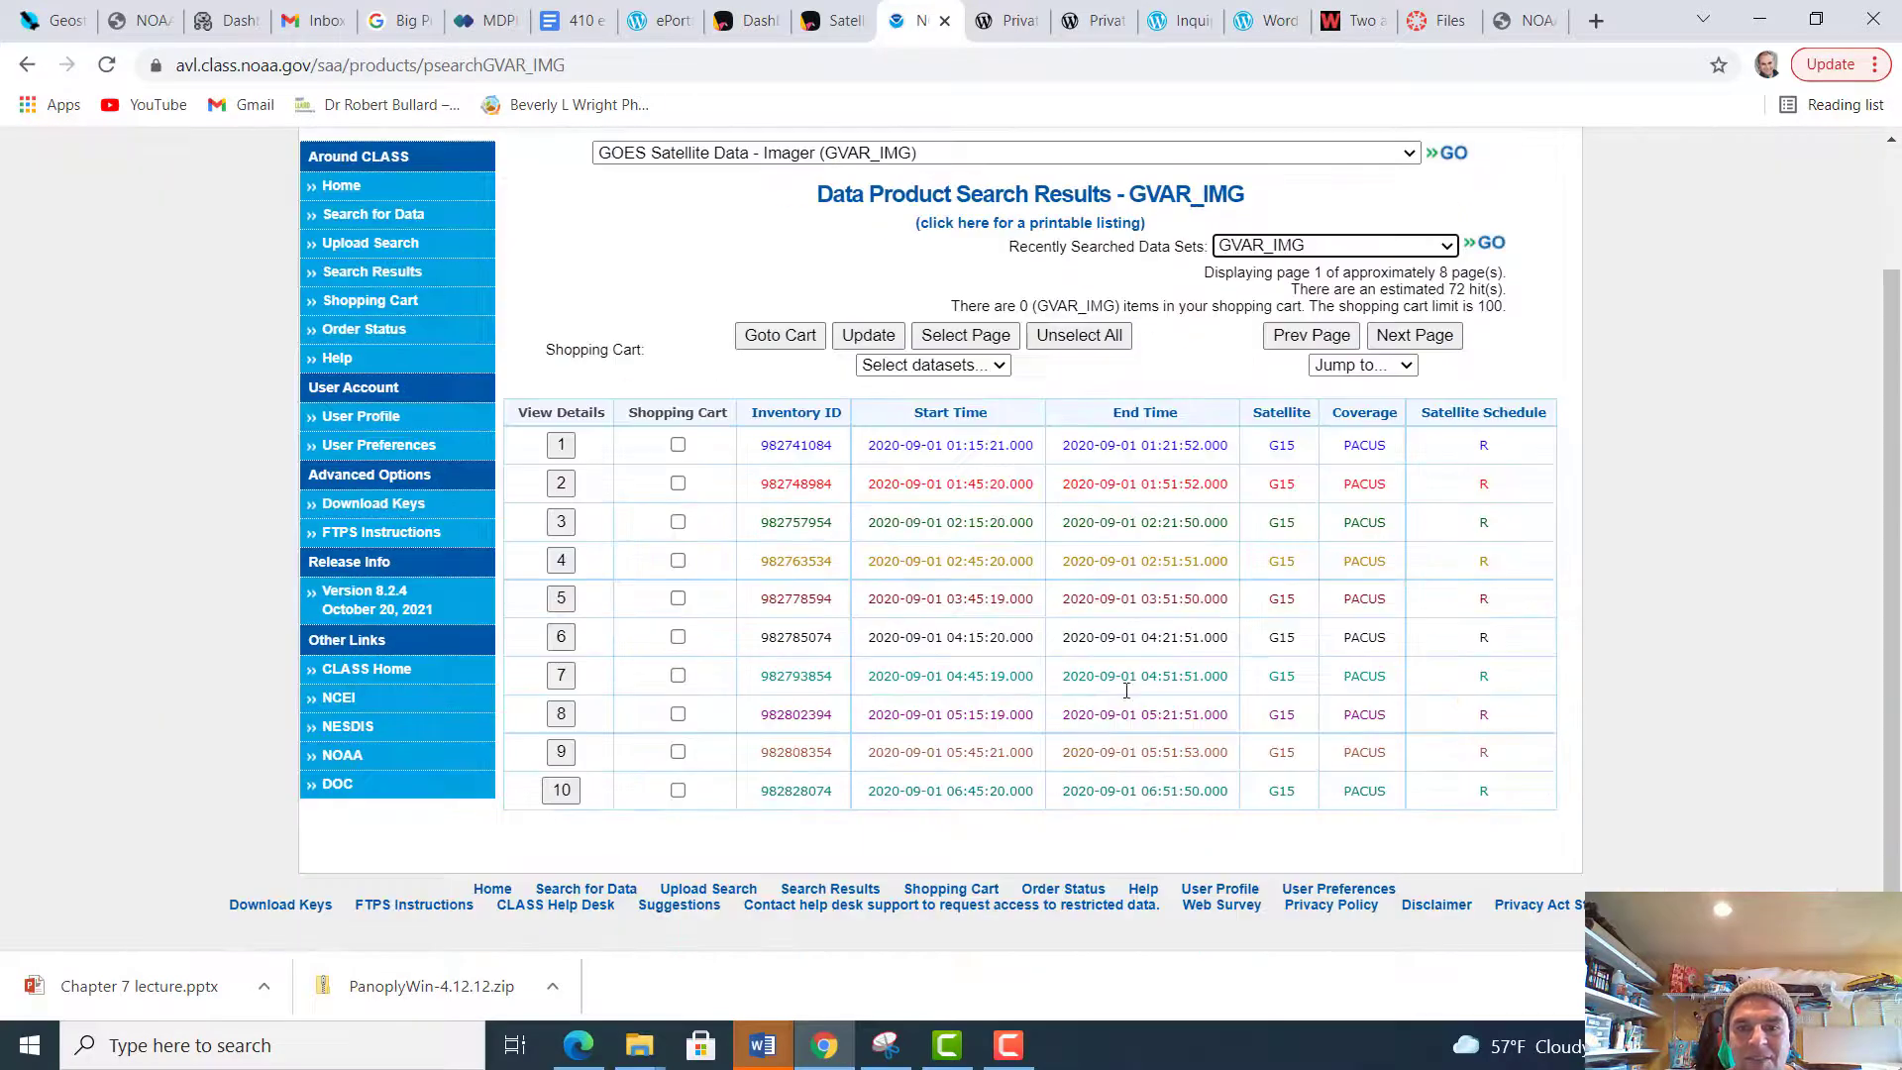
Add datasets 1-72 from the GVAR_IMG search results to the shopping cart
left_click(997, 377)
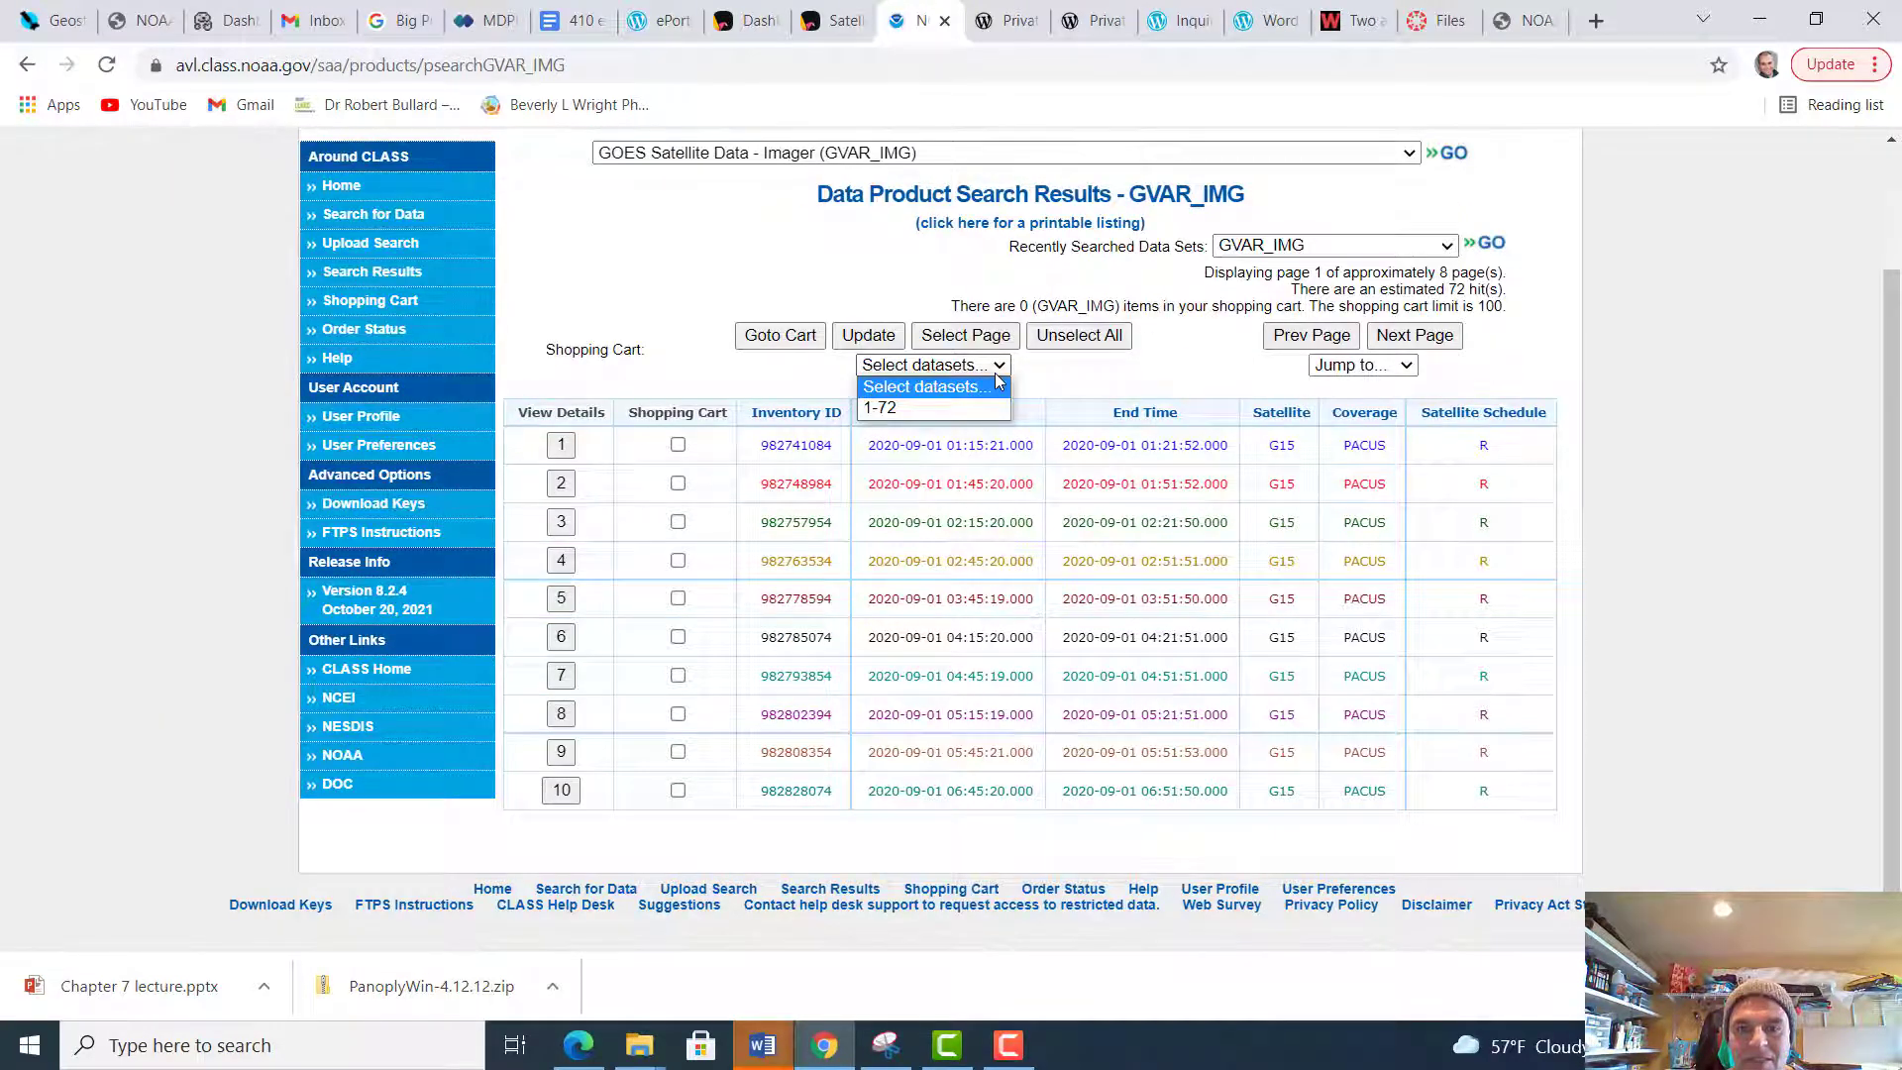
left_click(948, 409)
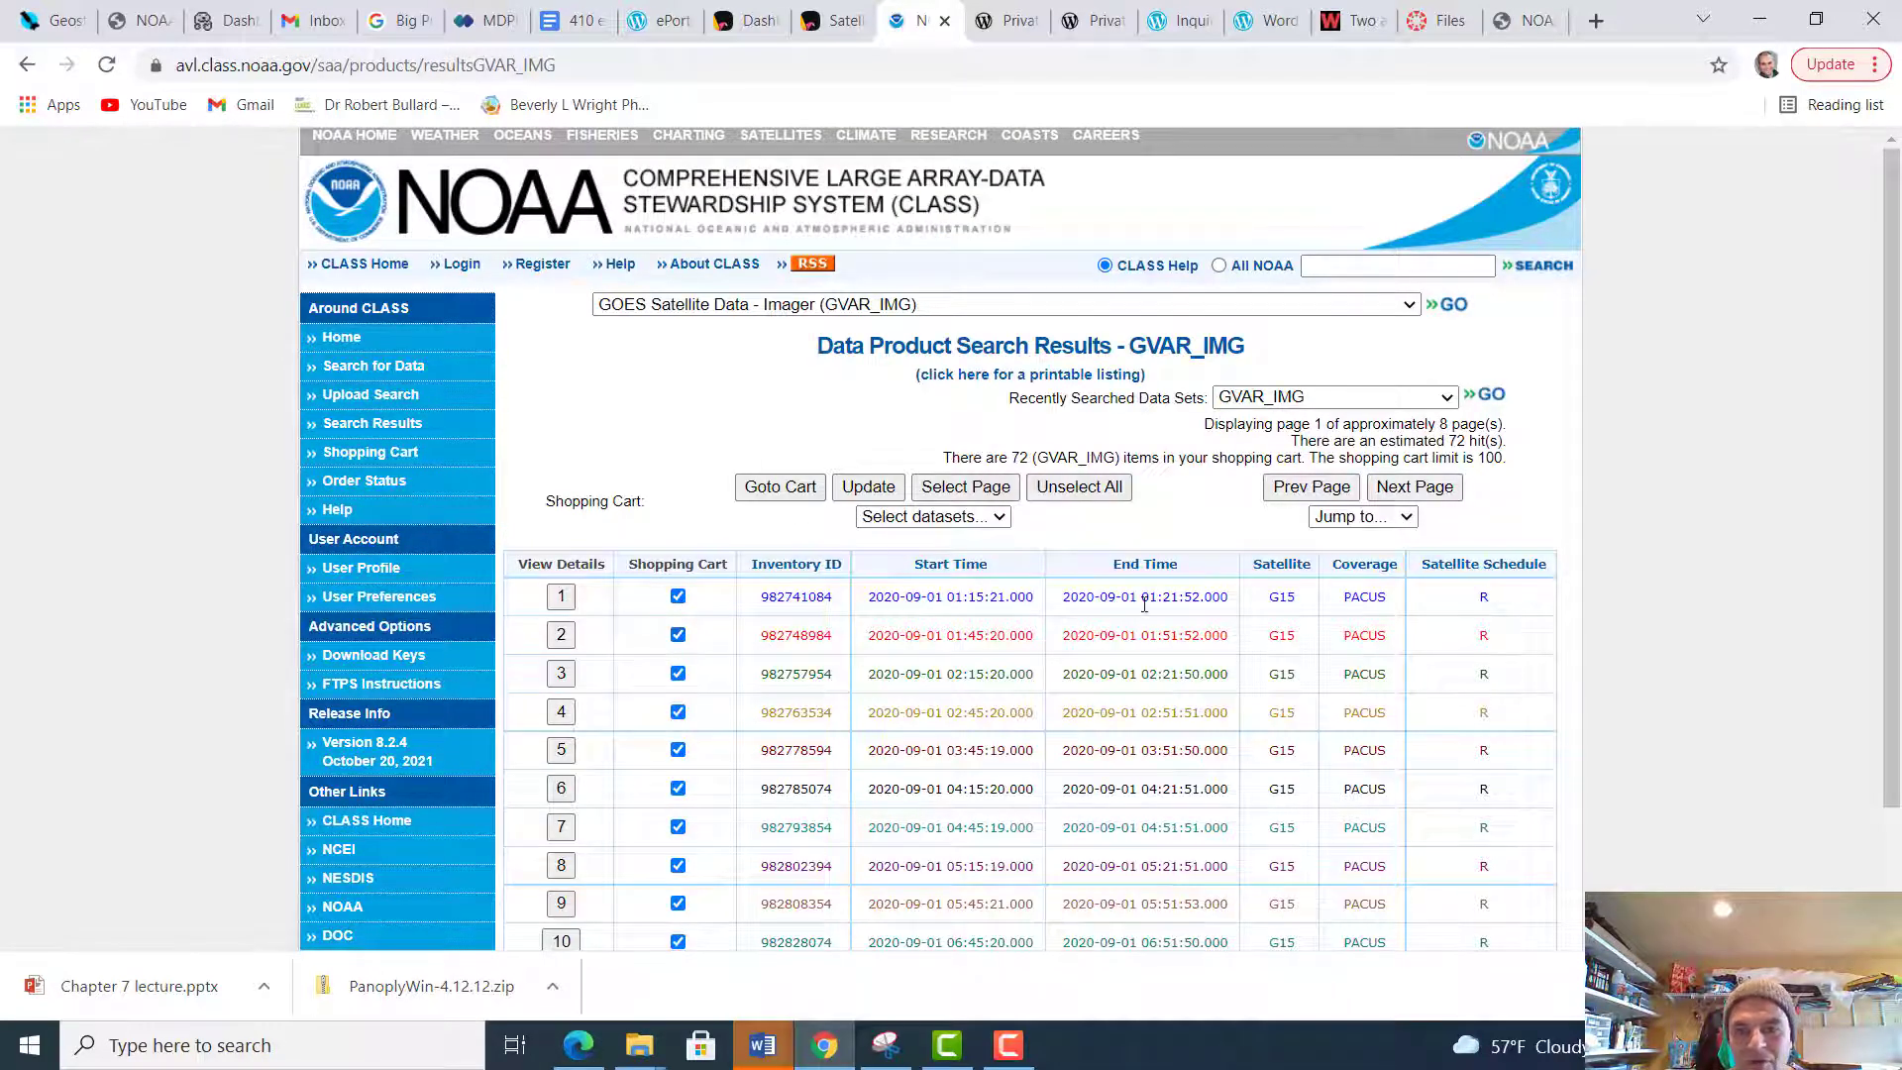
scroll(1144, 603, "down", 2)
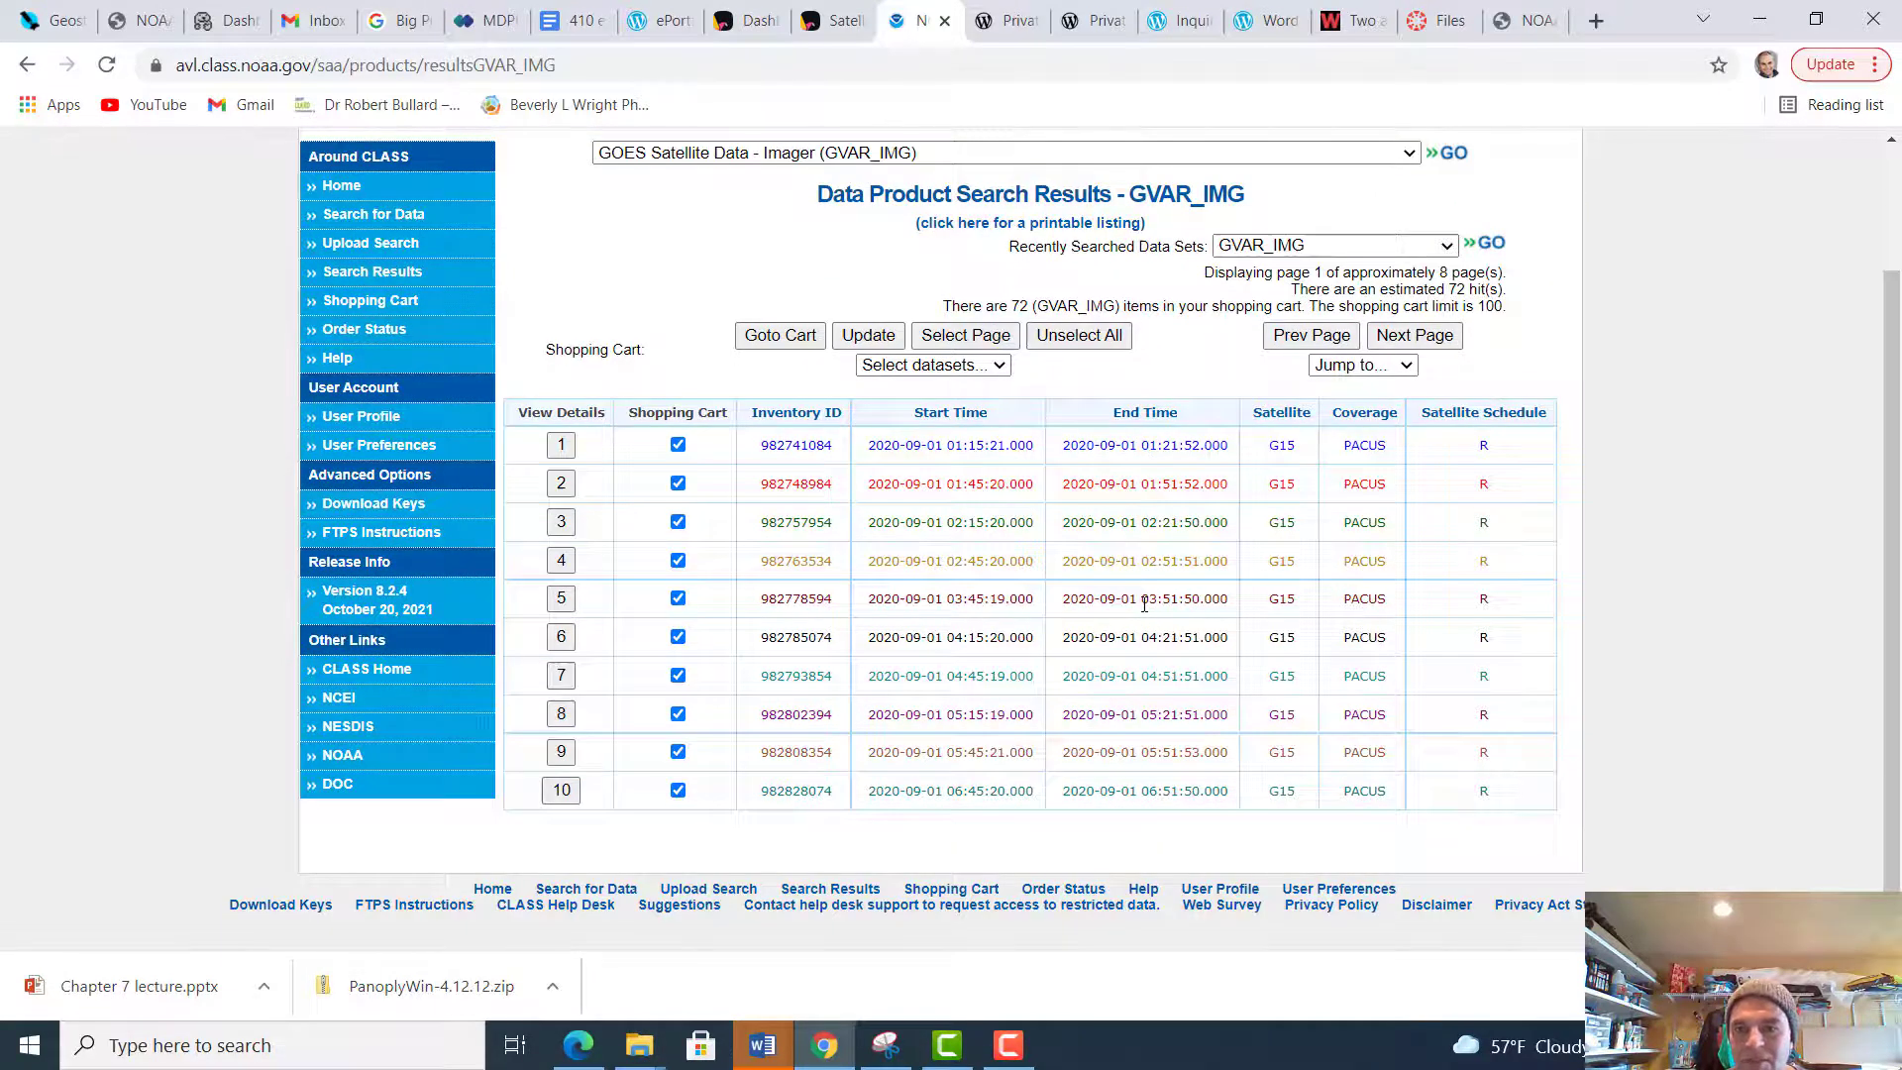
scroll(1144, 603, "up", 2)
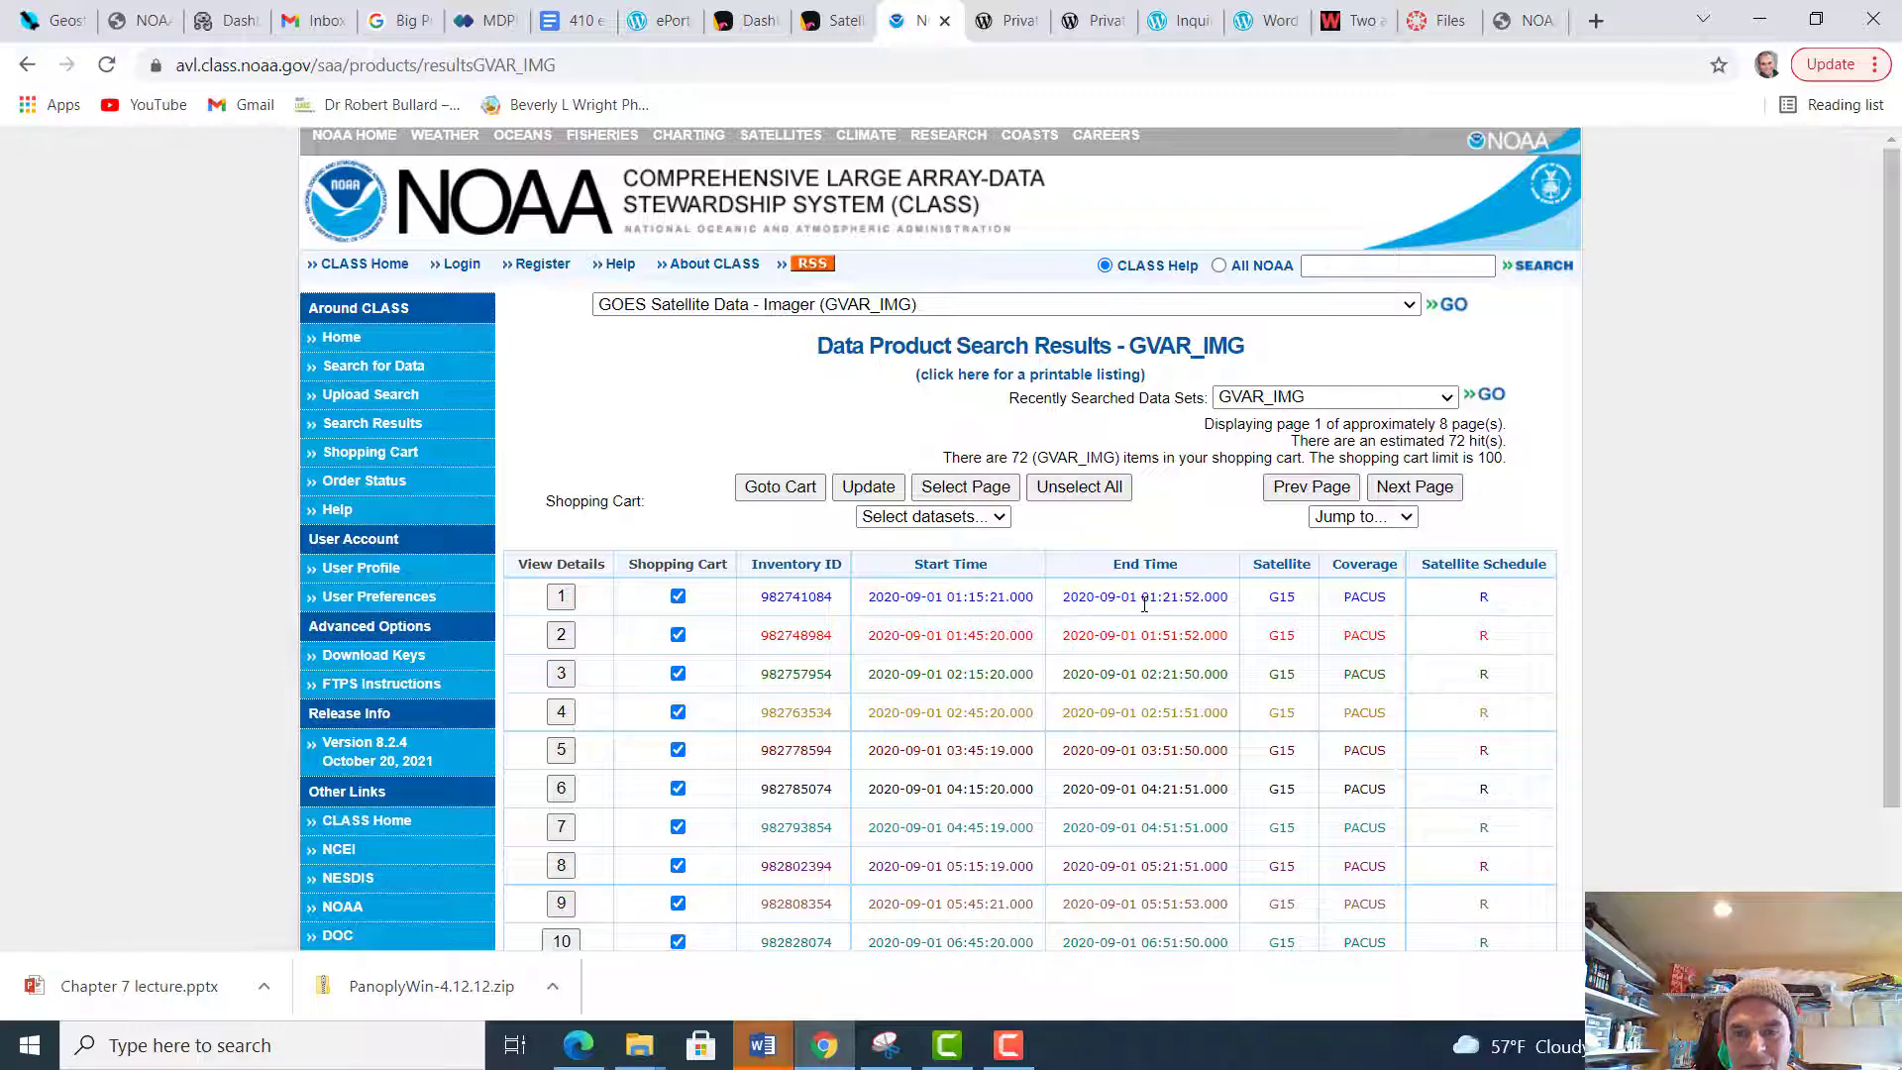
left_click(1349, 491)
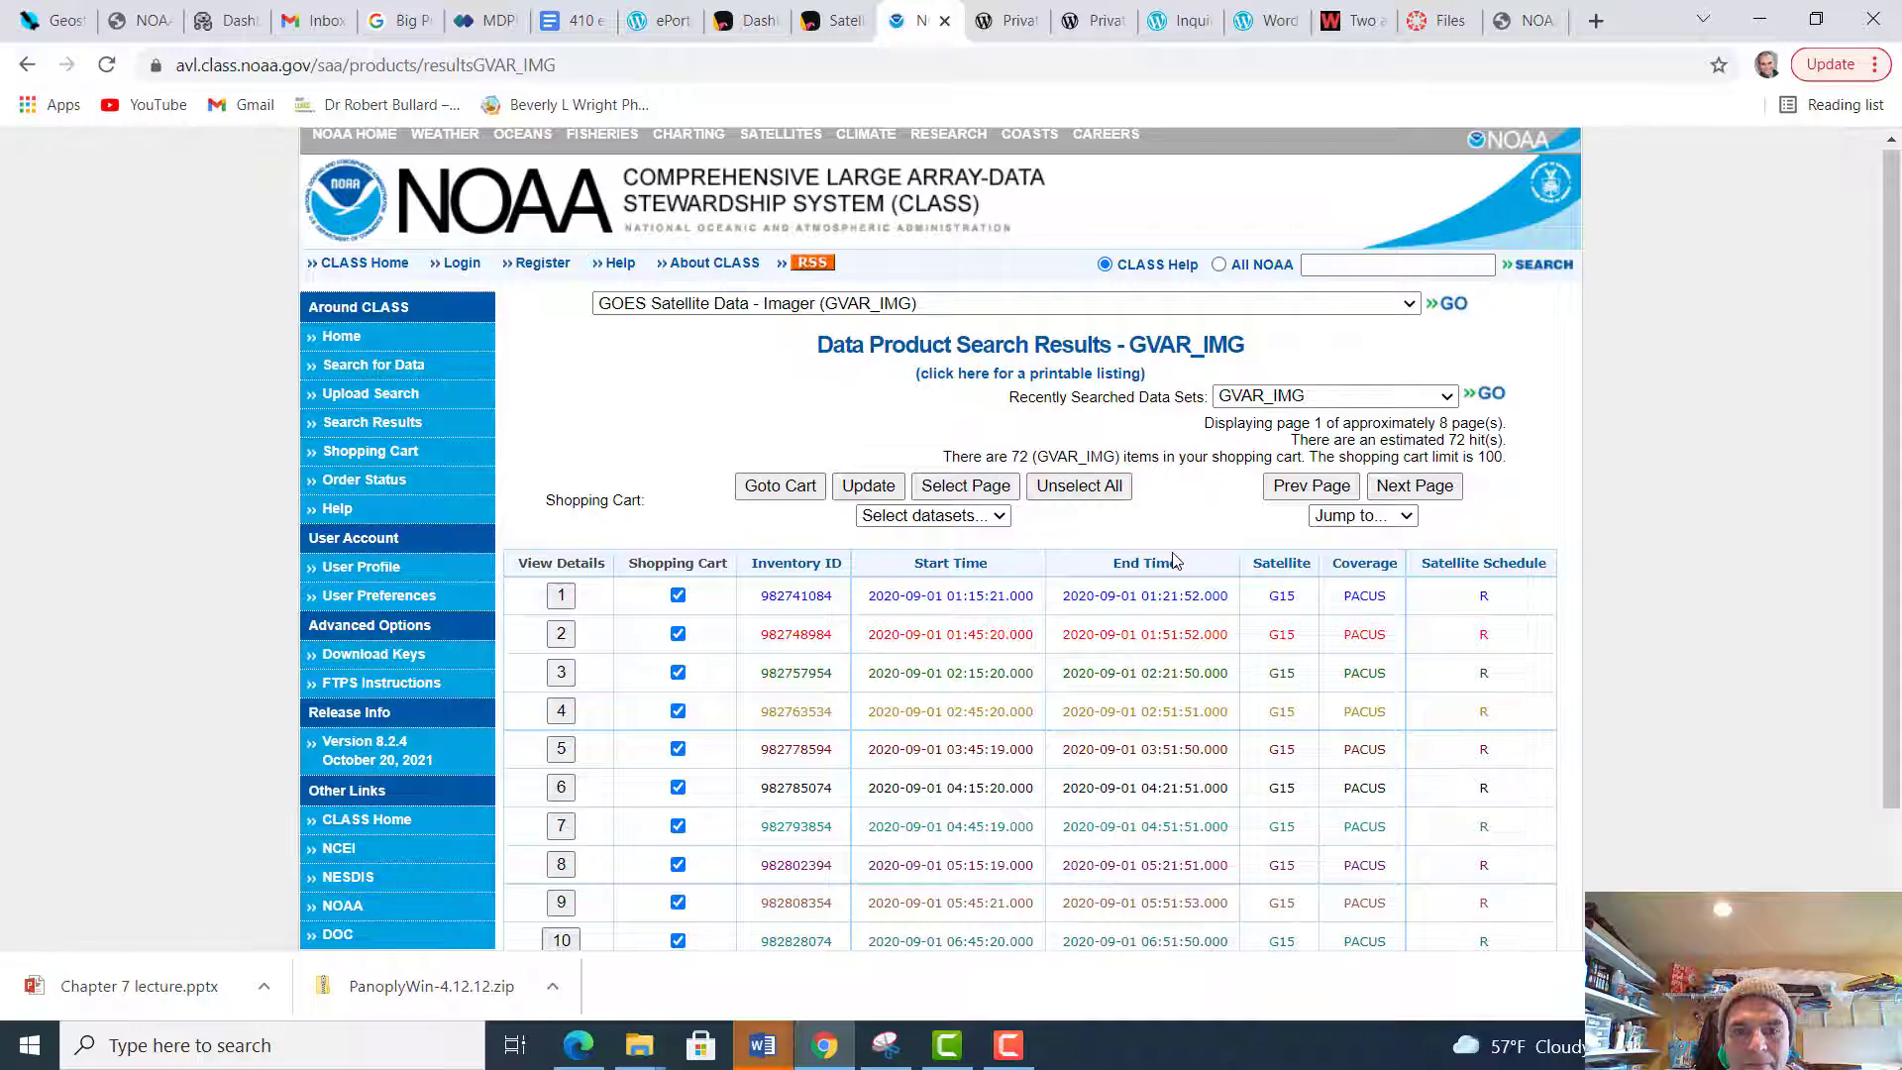
left_click(1011, 1047)
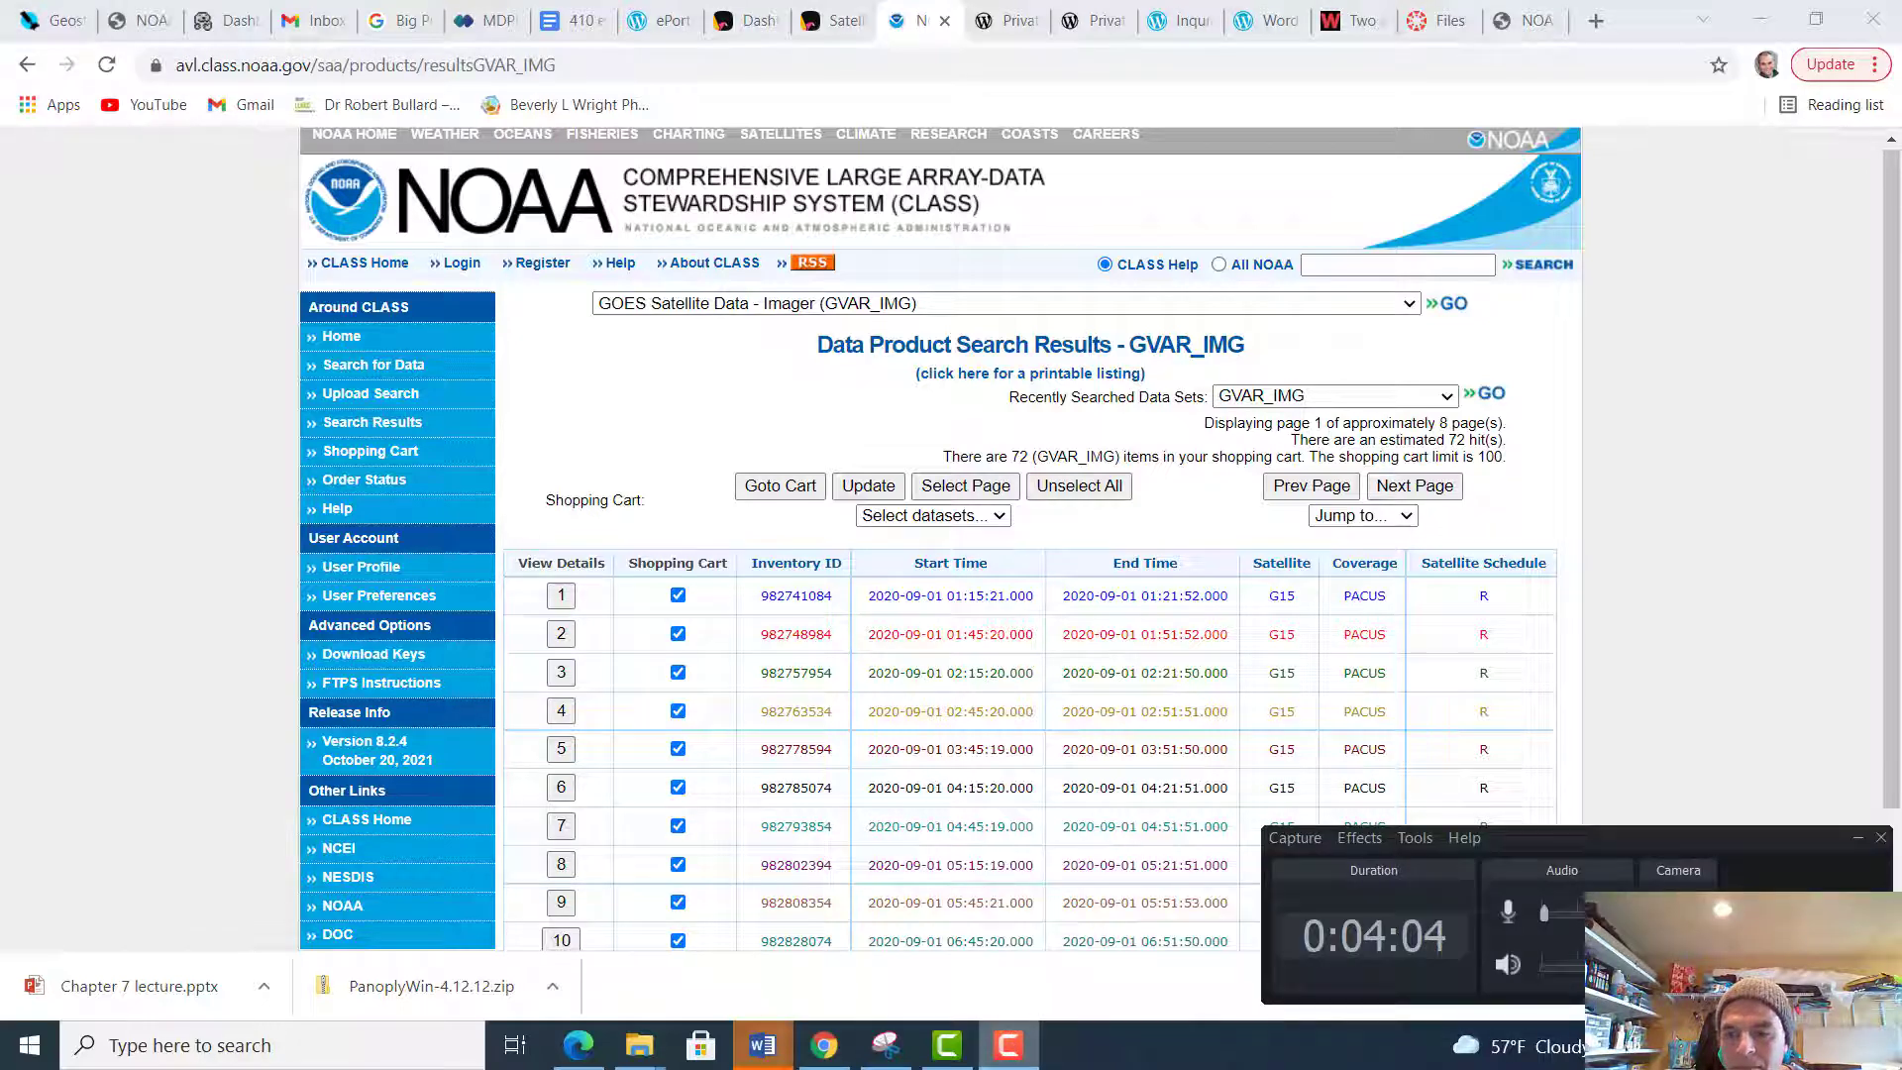
left_click(1008, 1044)
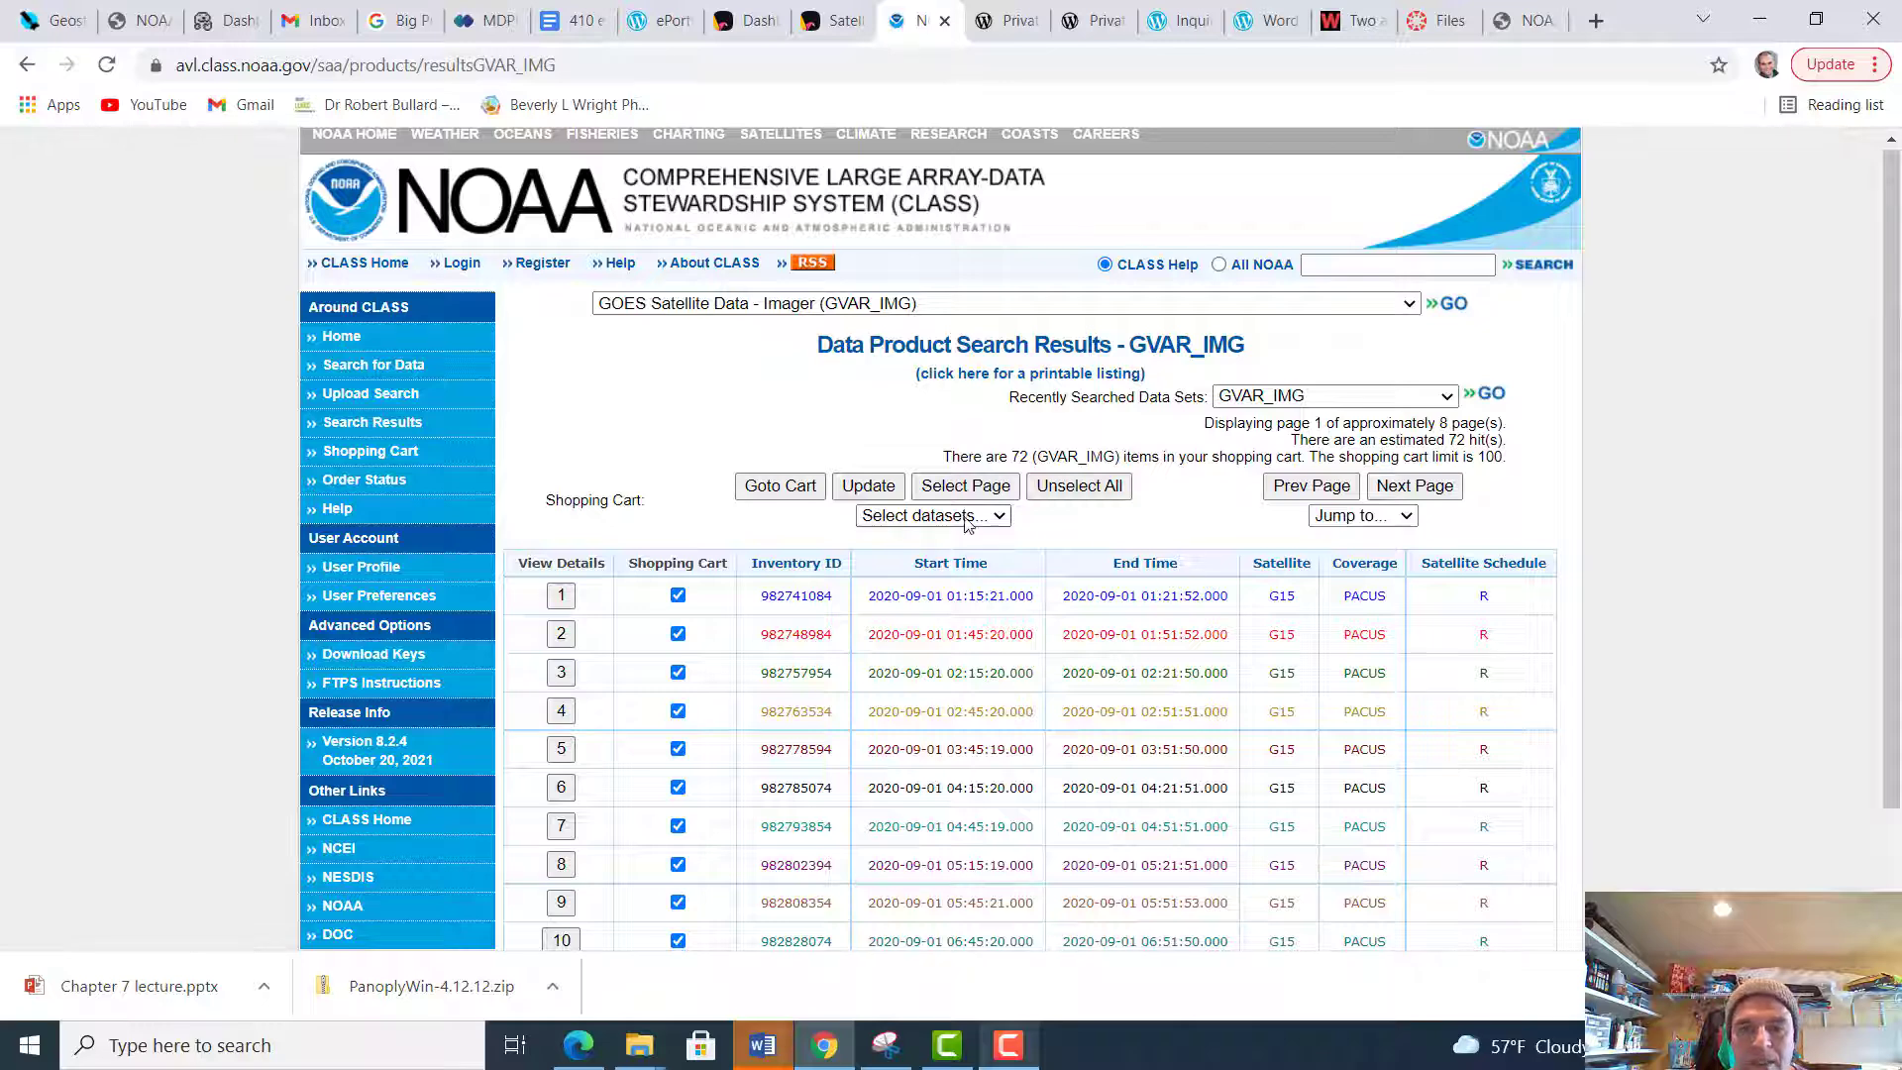
Go to the shopping cart and review the order options of the selected GVAR_IMG datasets
left_click(772, 487)
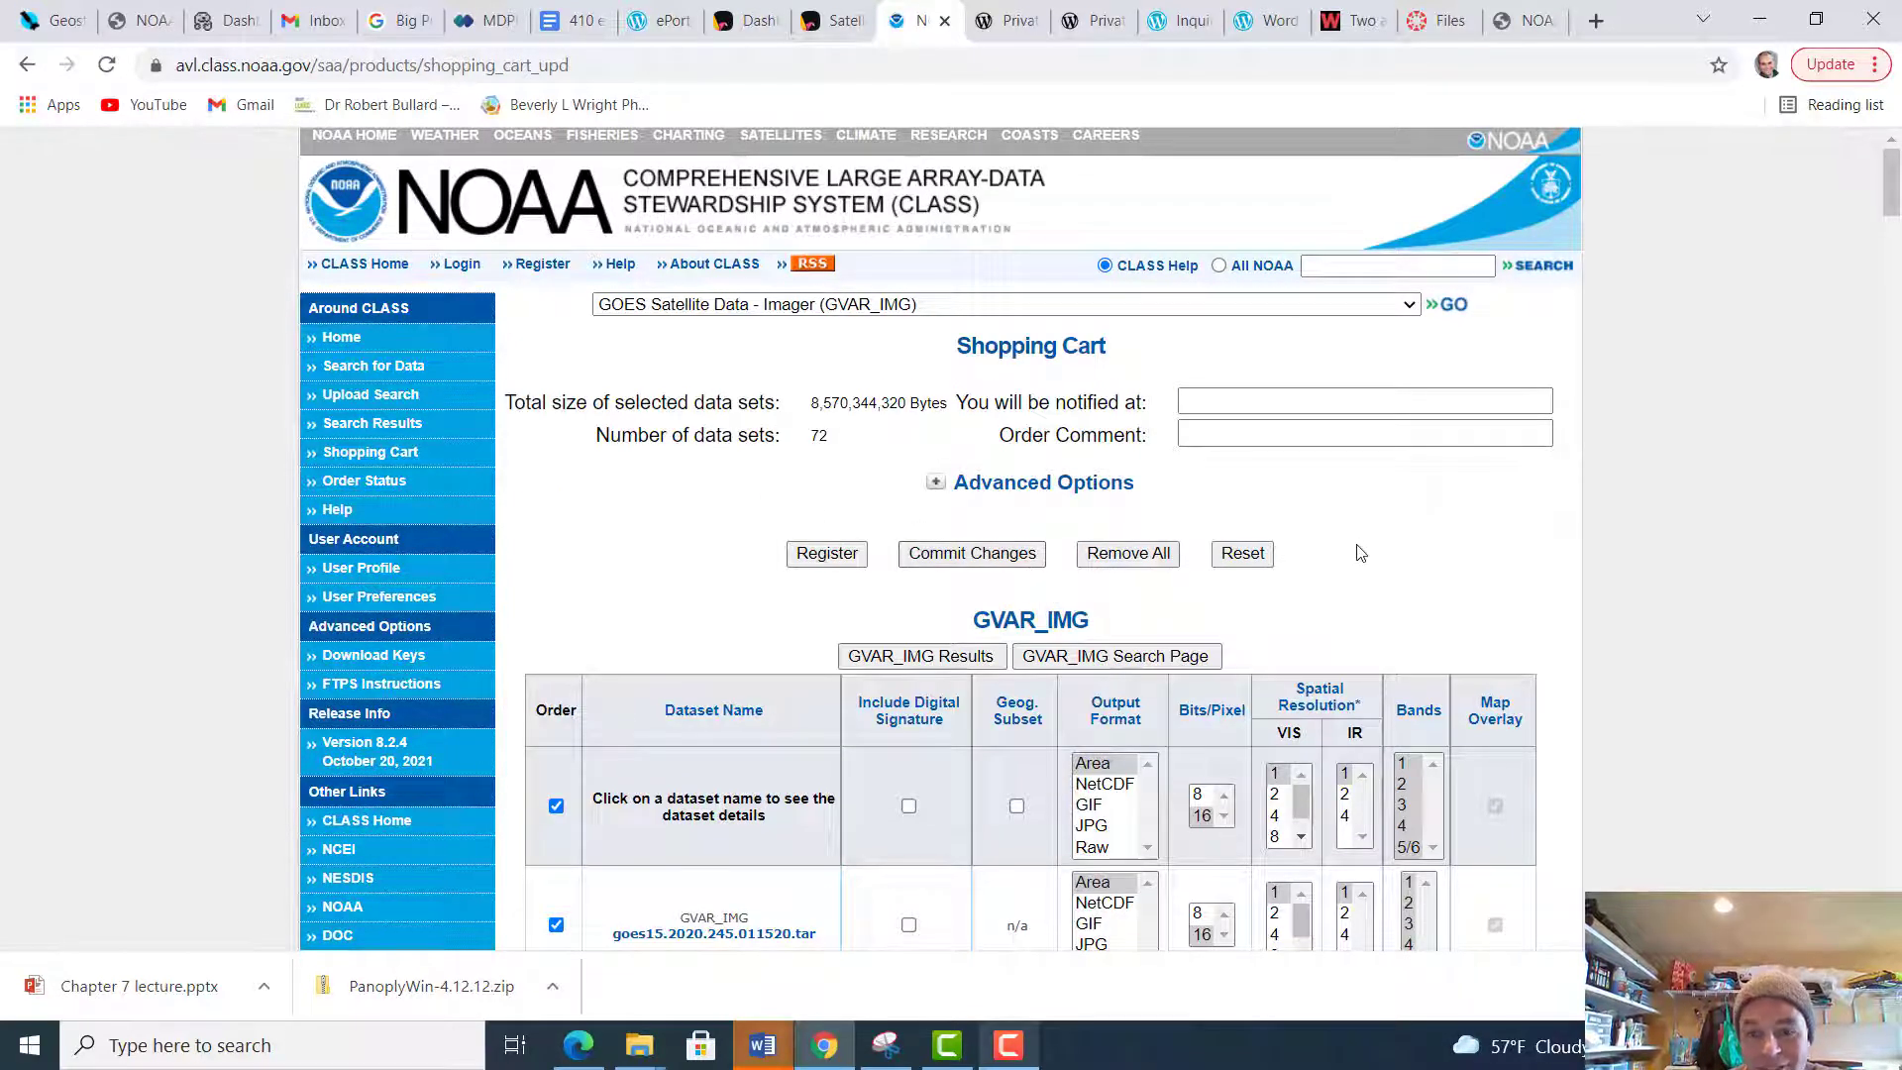
scroll(1360, 552, "down", 3)
scroll(1360, 552, "down", 3)
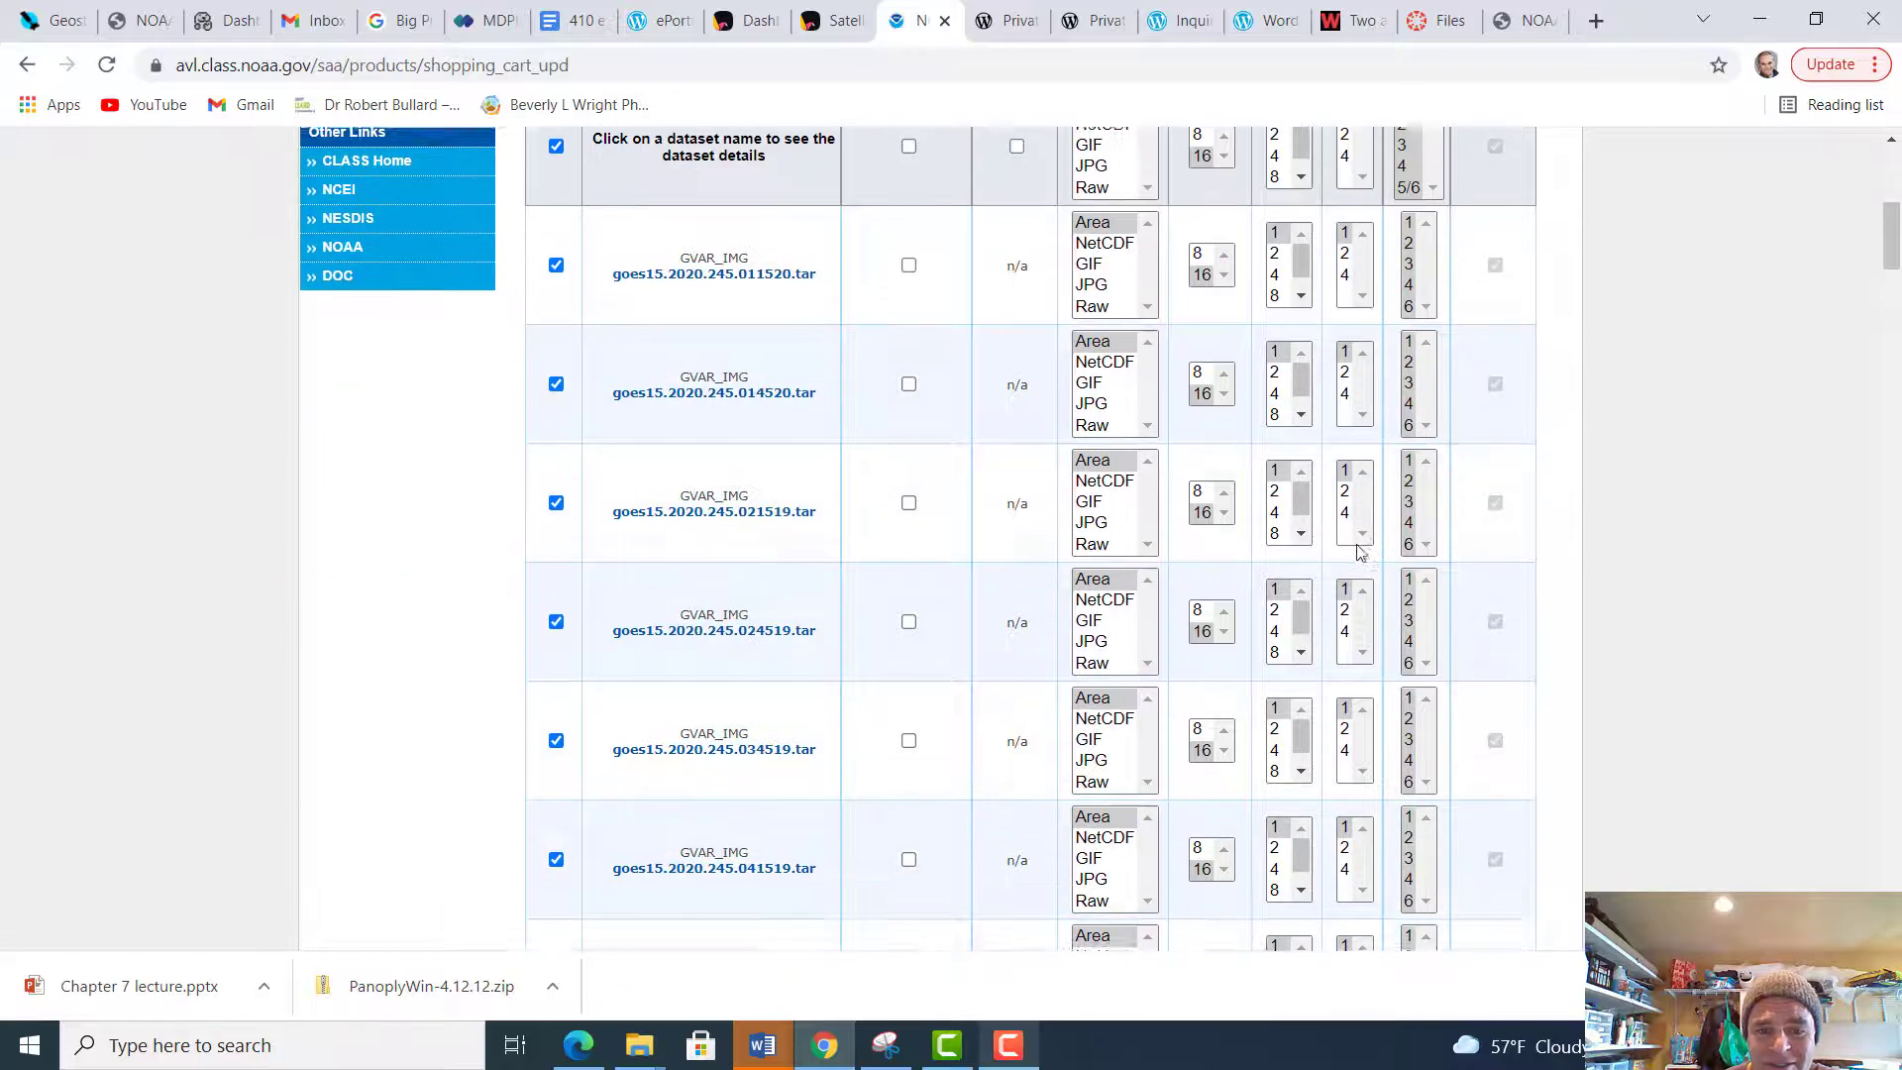
scroll(1359, 552, "up", 7)
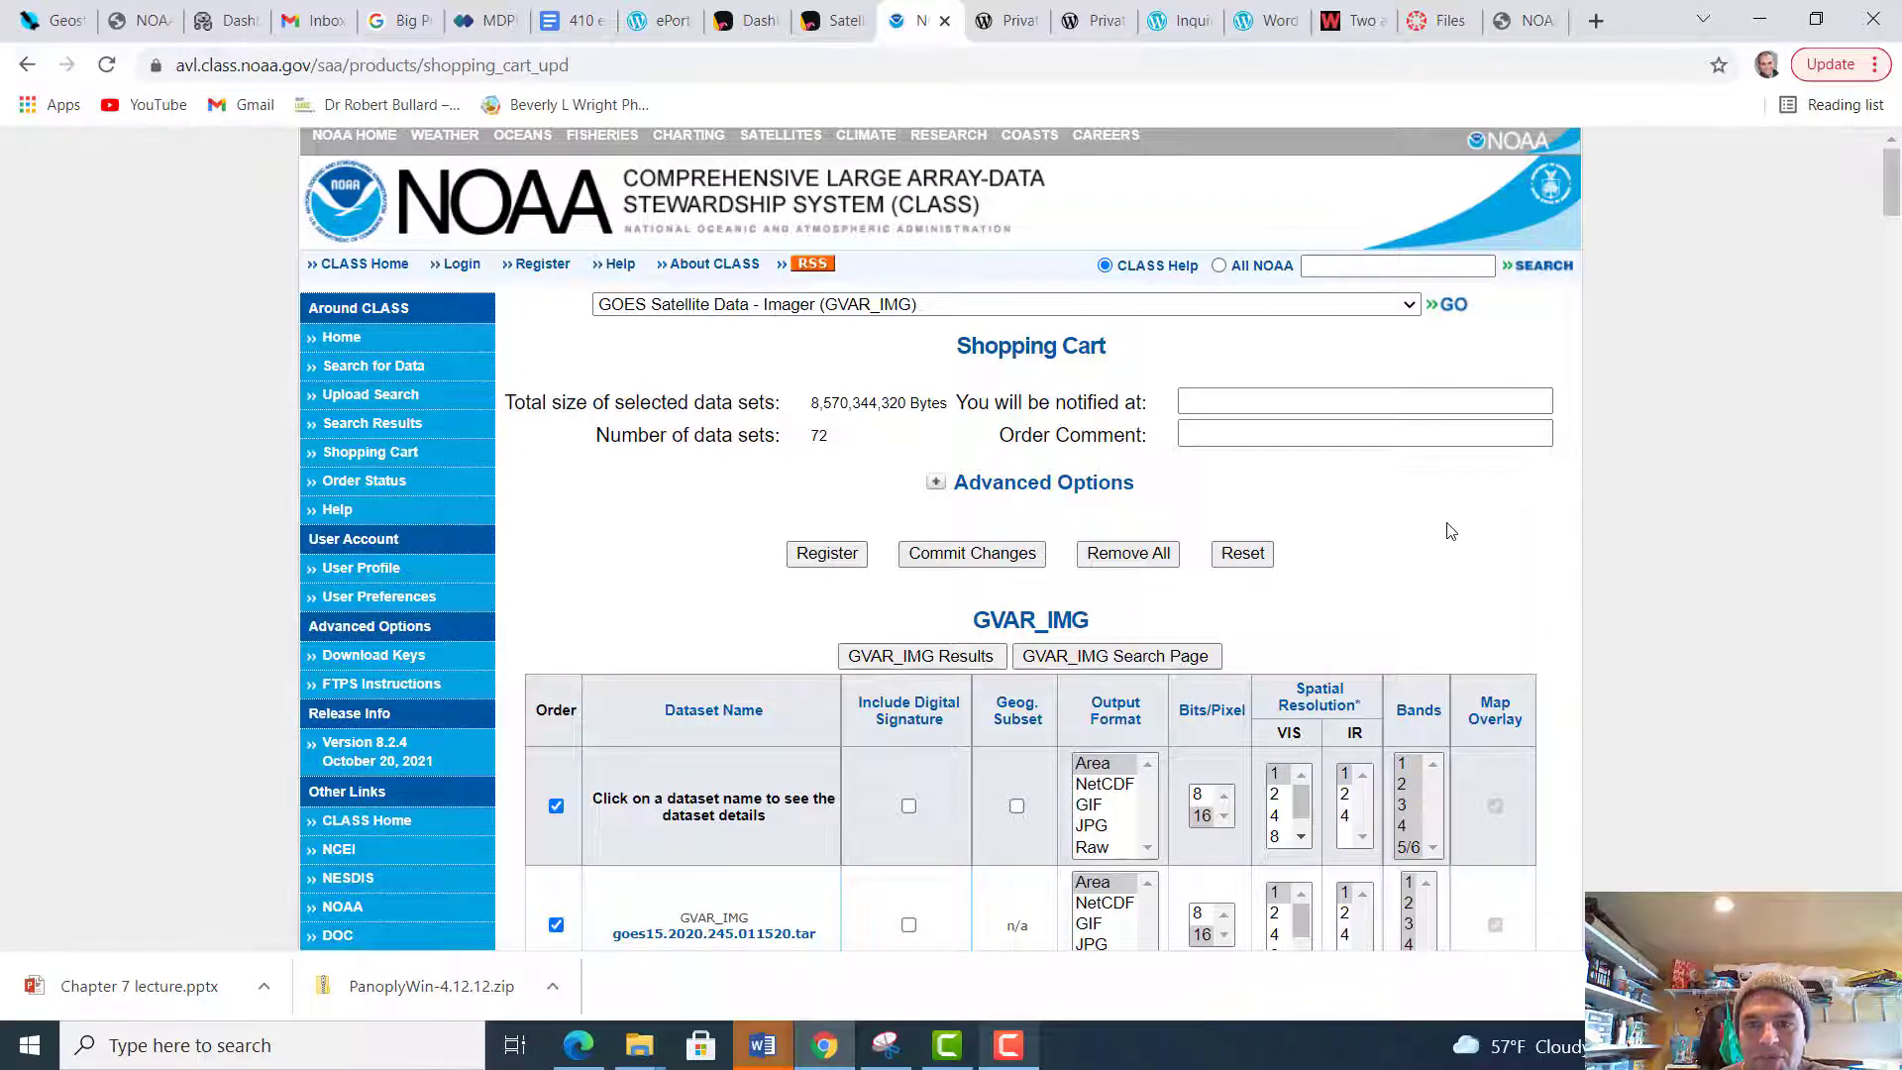
scroll(1450, 532, "down", 12)
scroll(1450, 532, "up", 12)
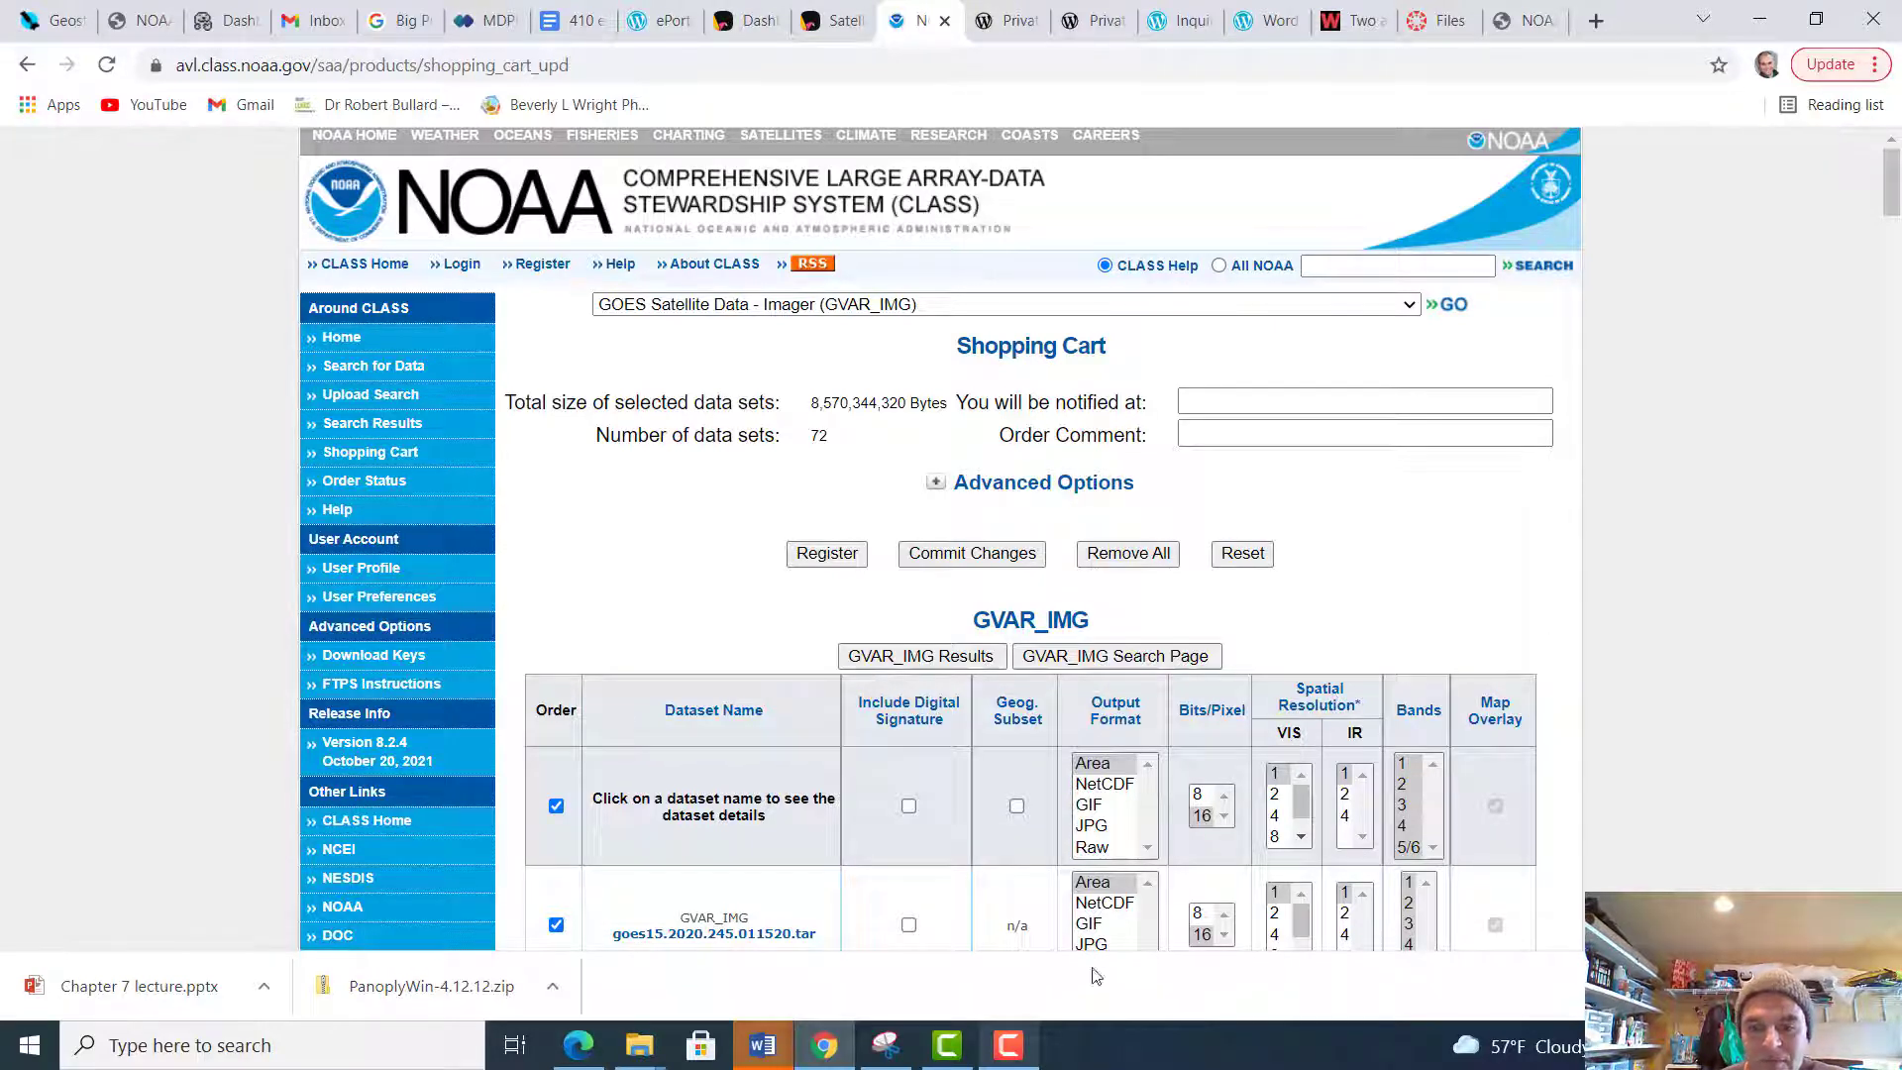
left_click(1008, 1045)
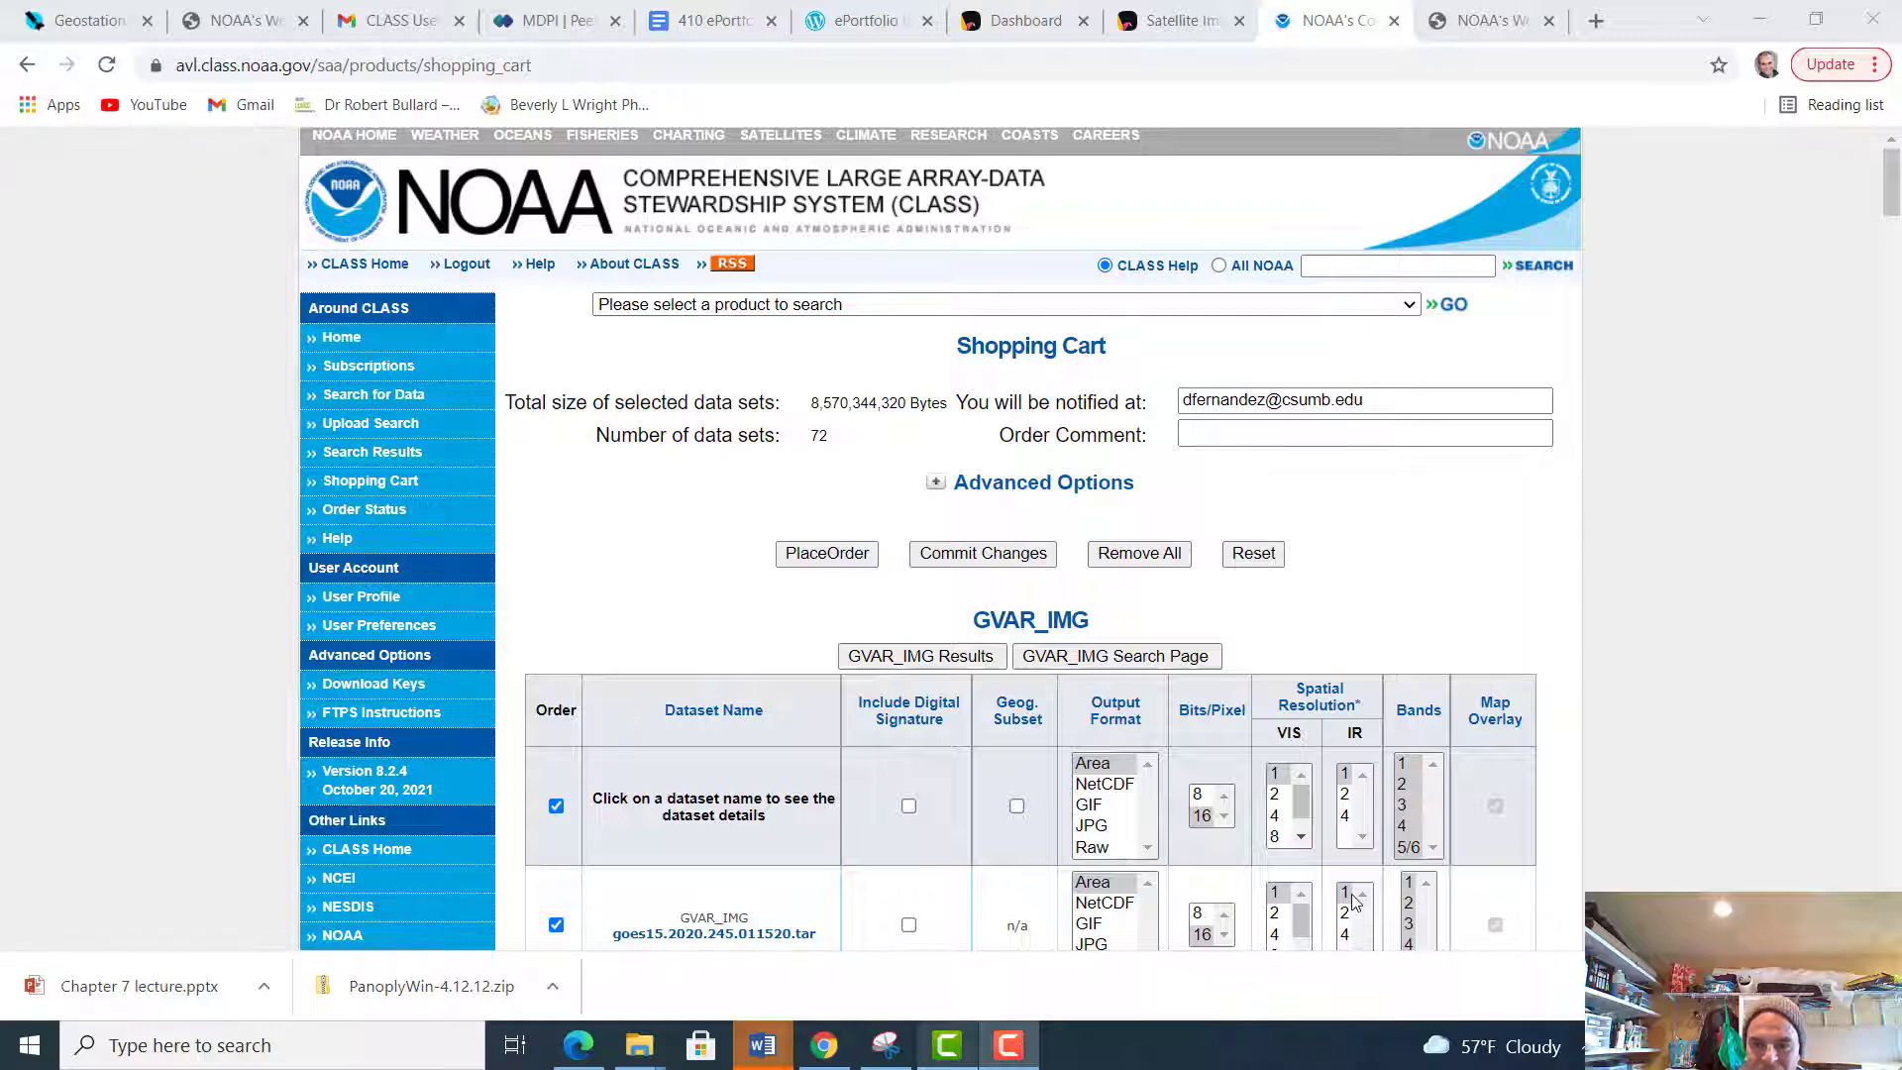
Check the cart contents and place the order for all selected GVAR_IMG datasets
scroll(1444, 822, "down", 2)
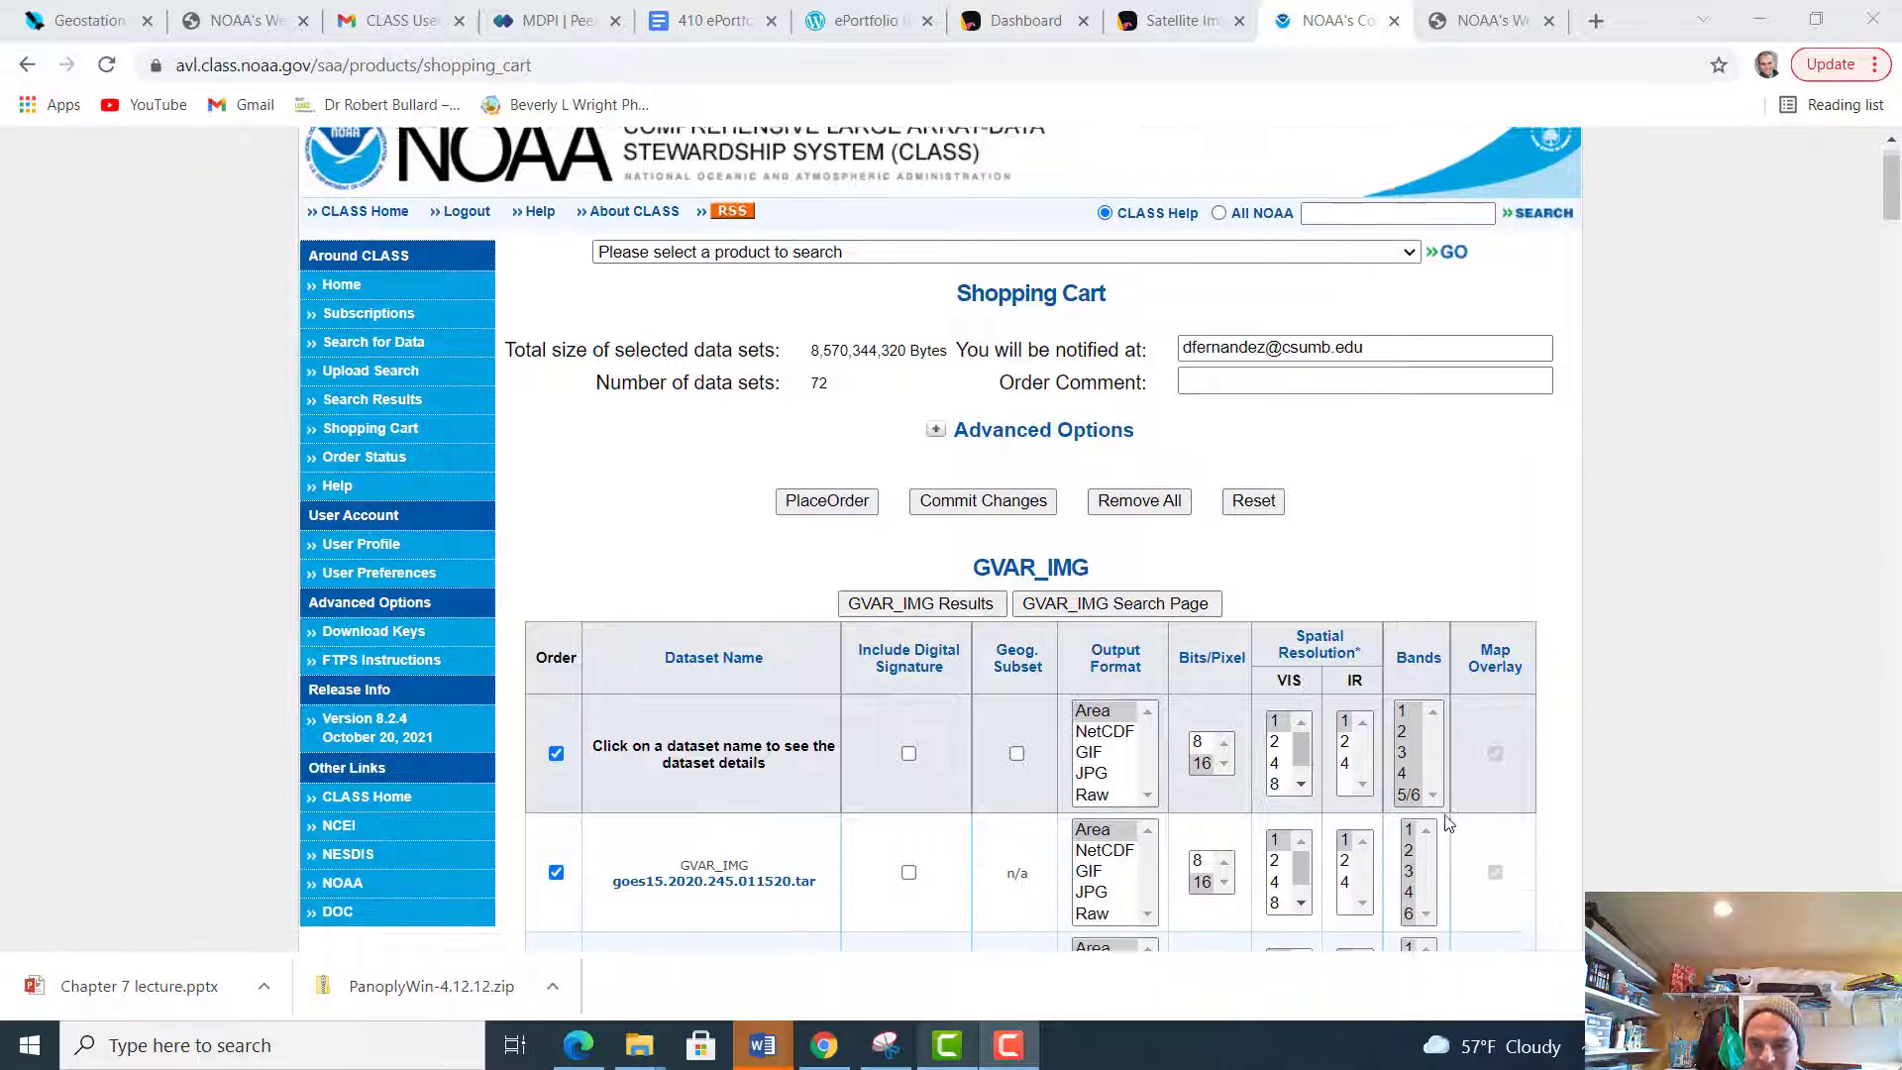
scroll(1444, 822, "up", 2)
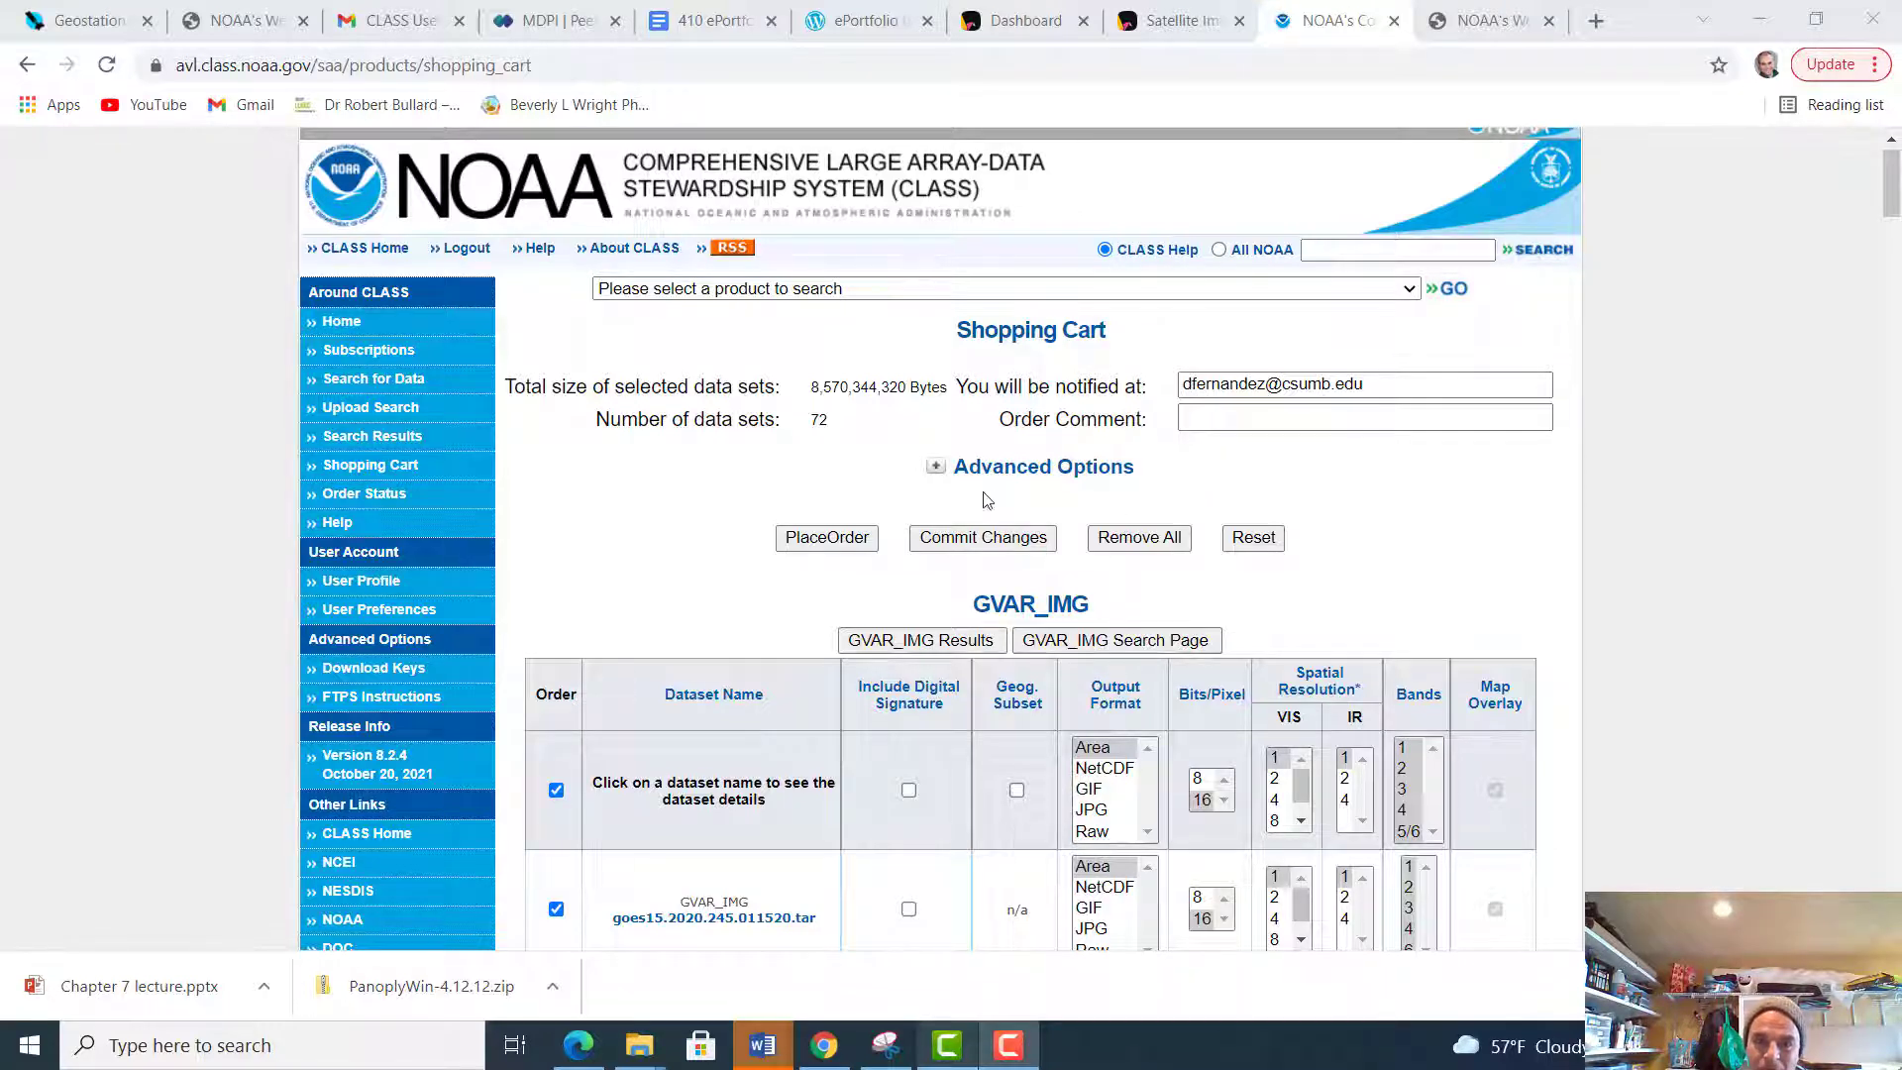
left_click(811, 545)
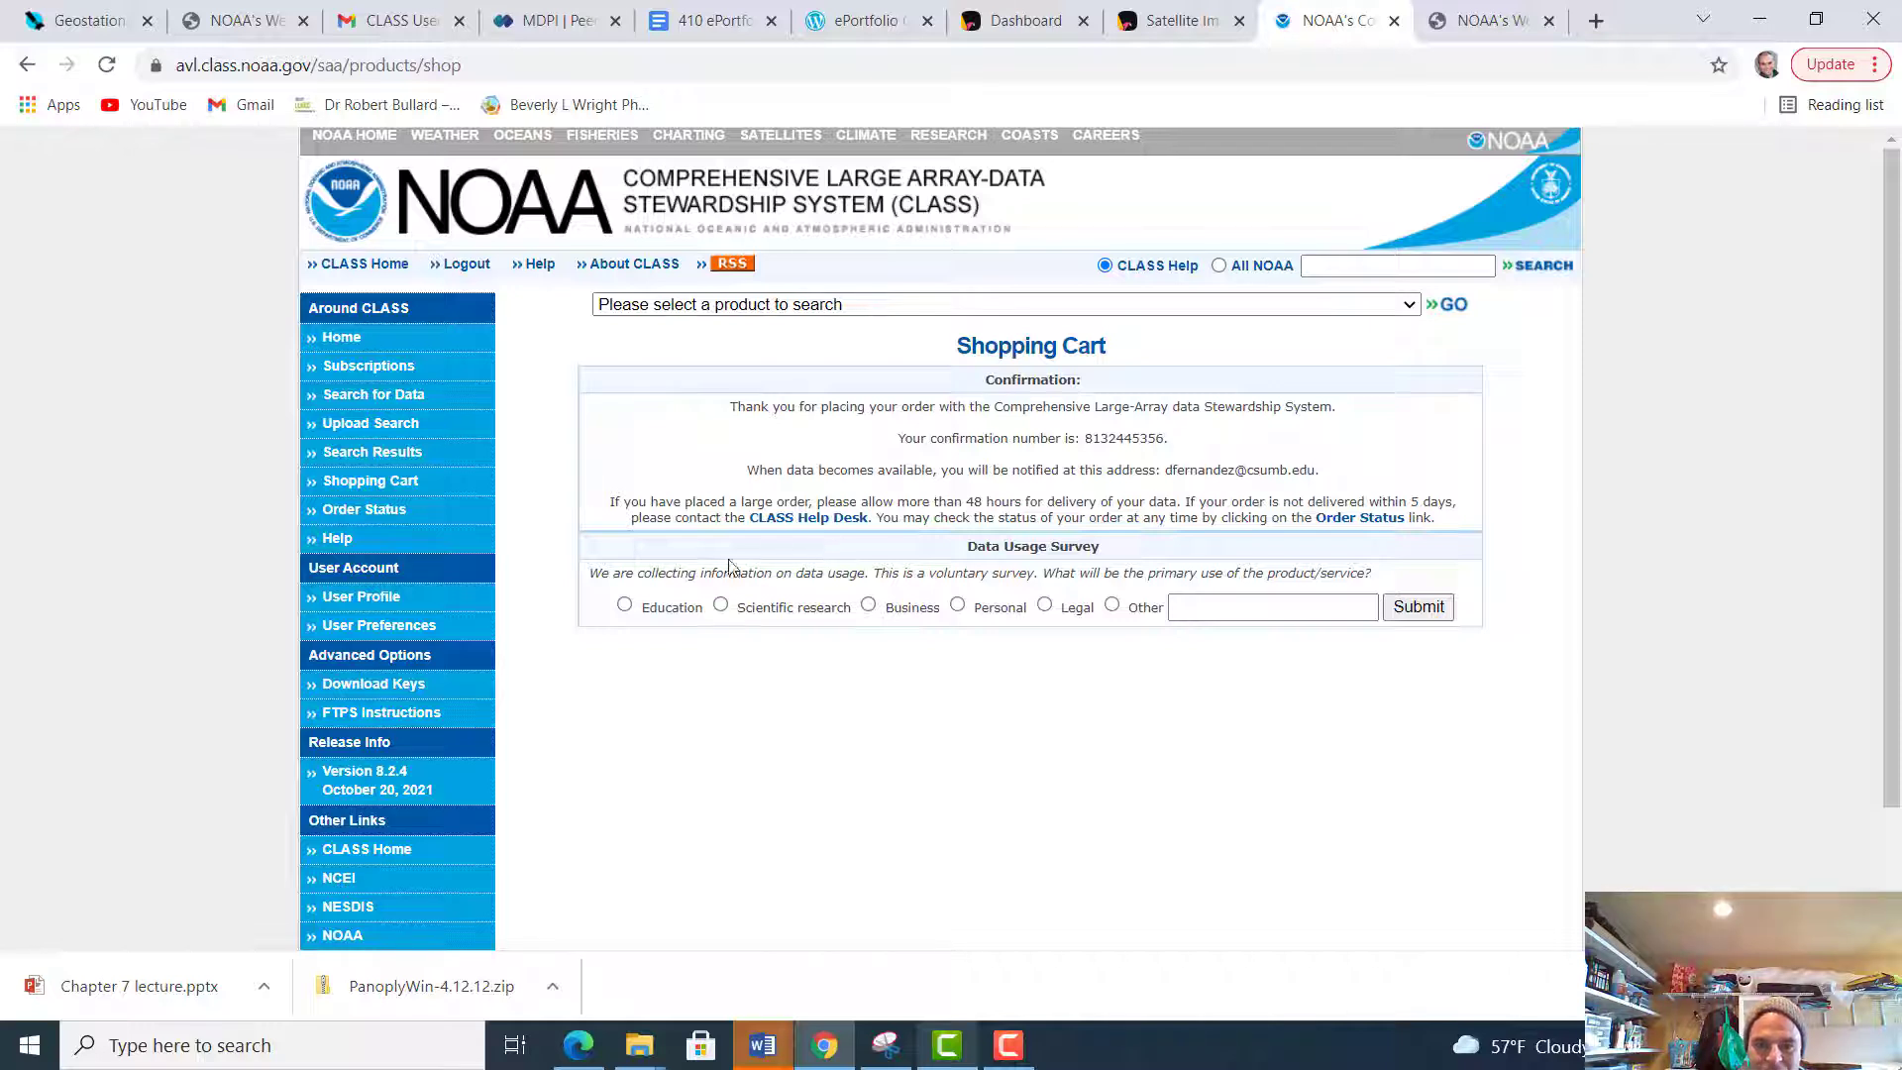
Submit the data usage survey with Education as the primary use of the product
left_click(625, 606)
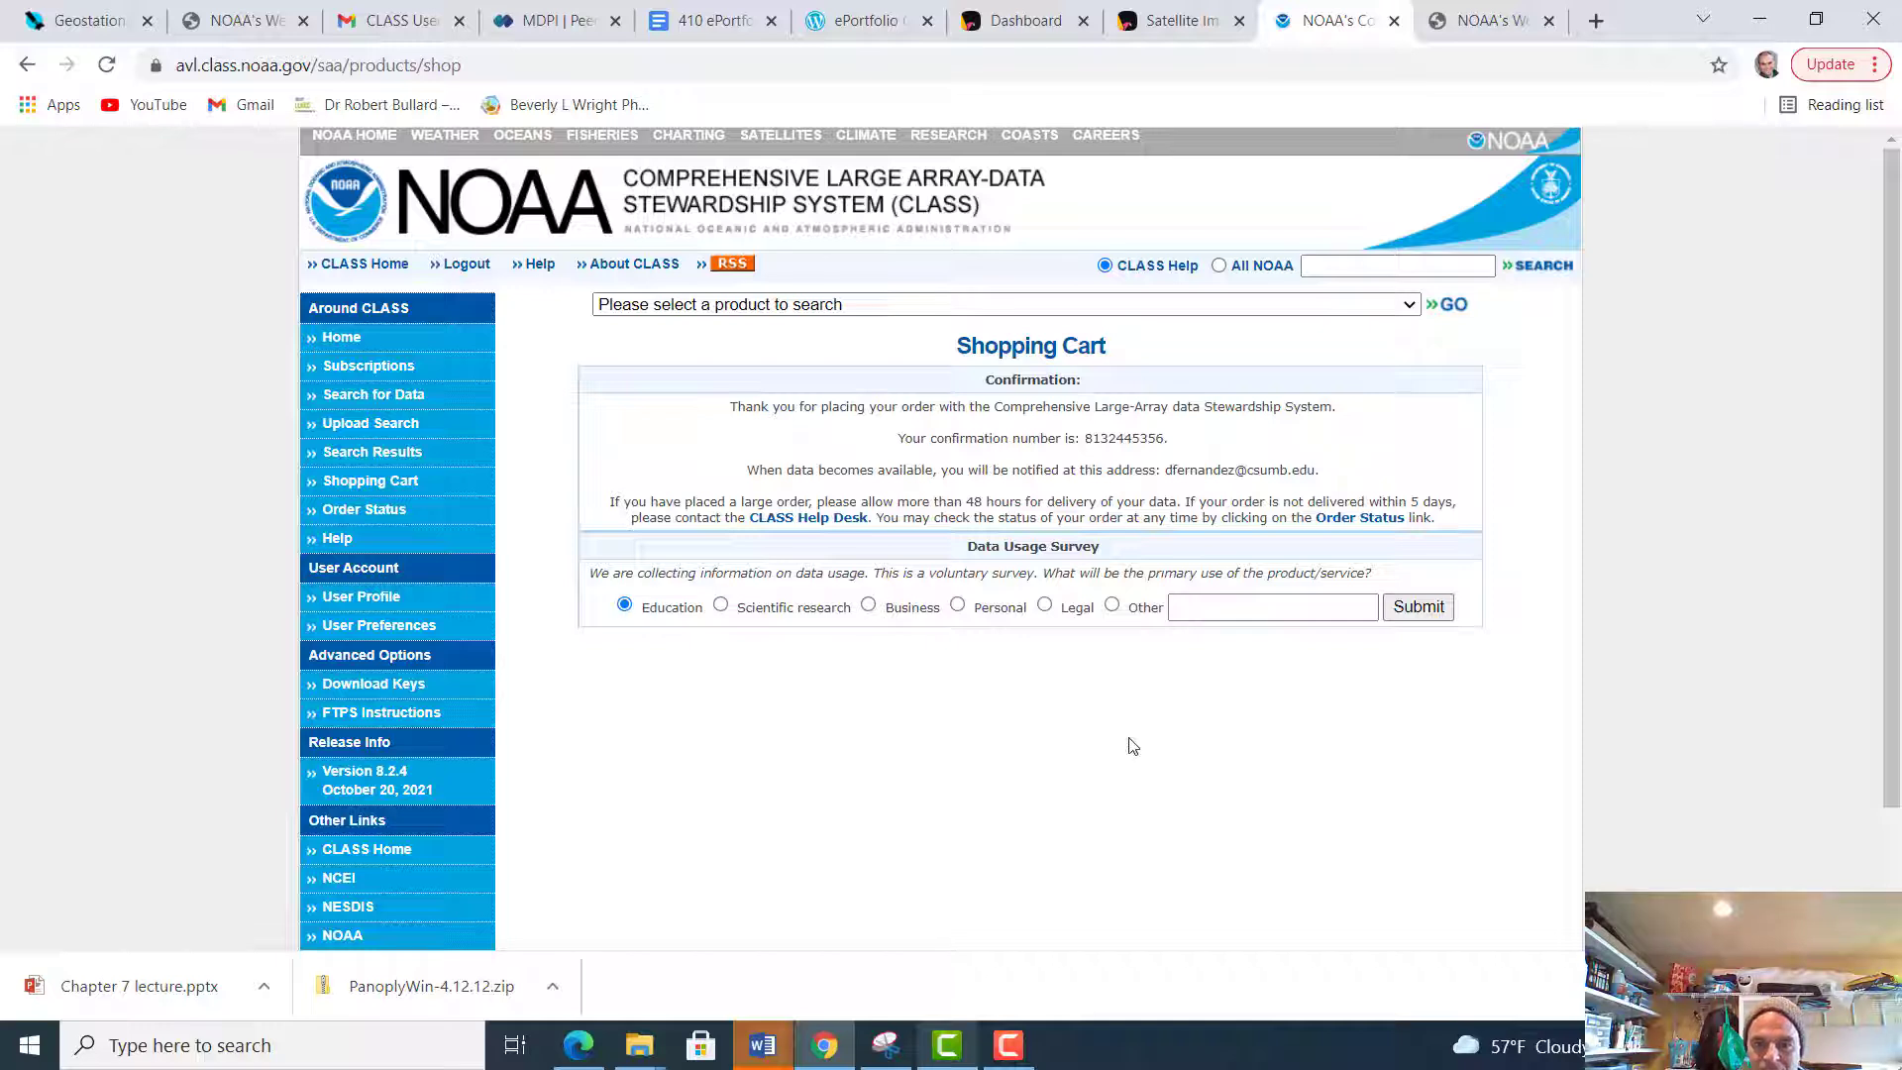
left_click(1419, 607)
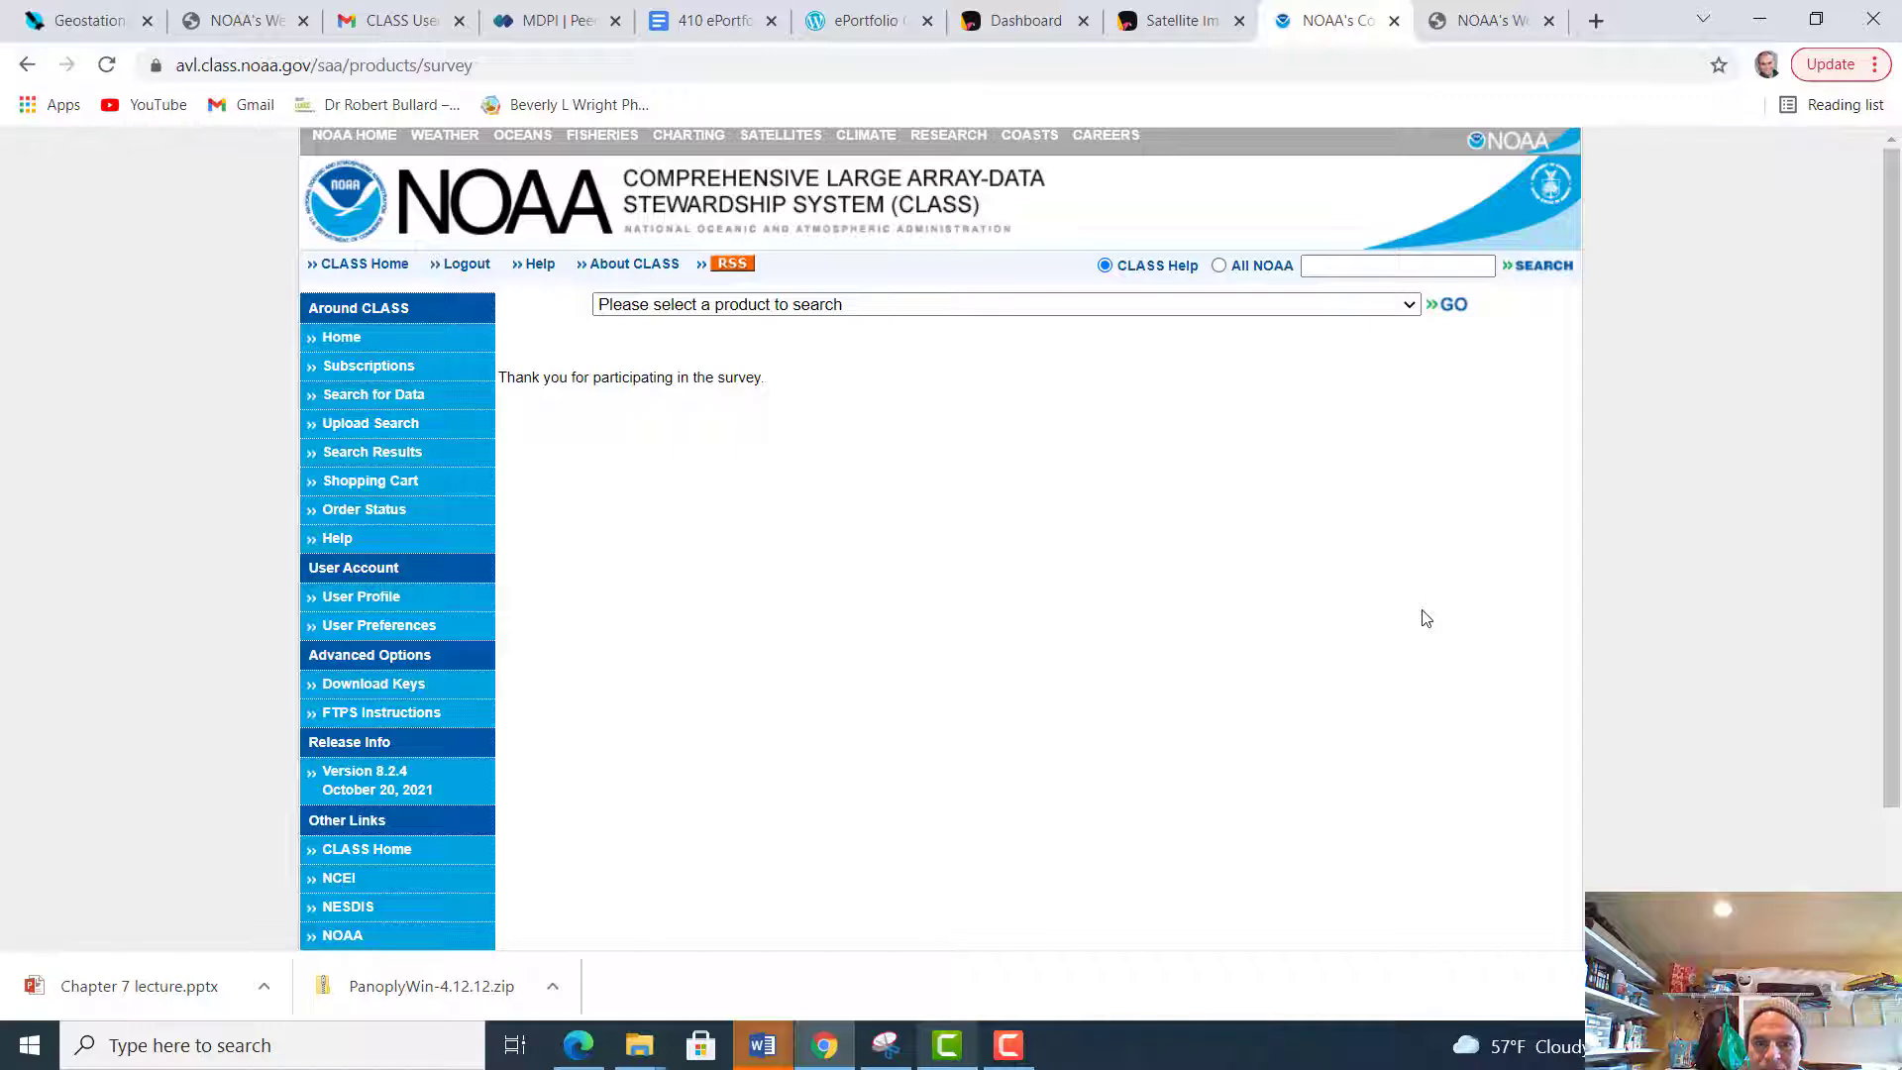
scroll(1078, 650, "down", 2)
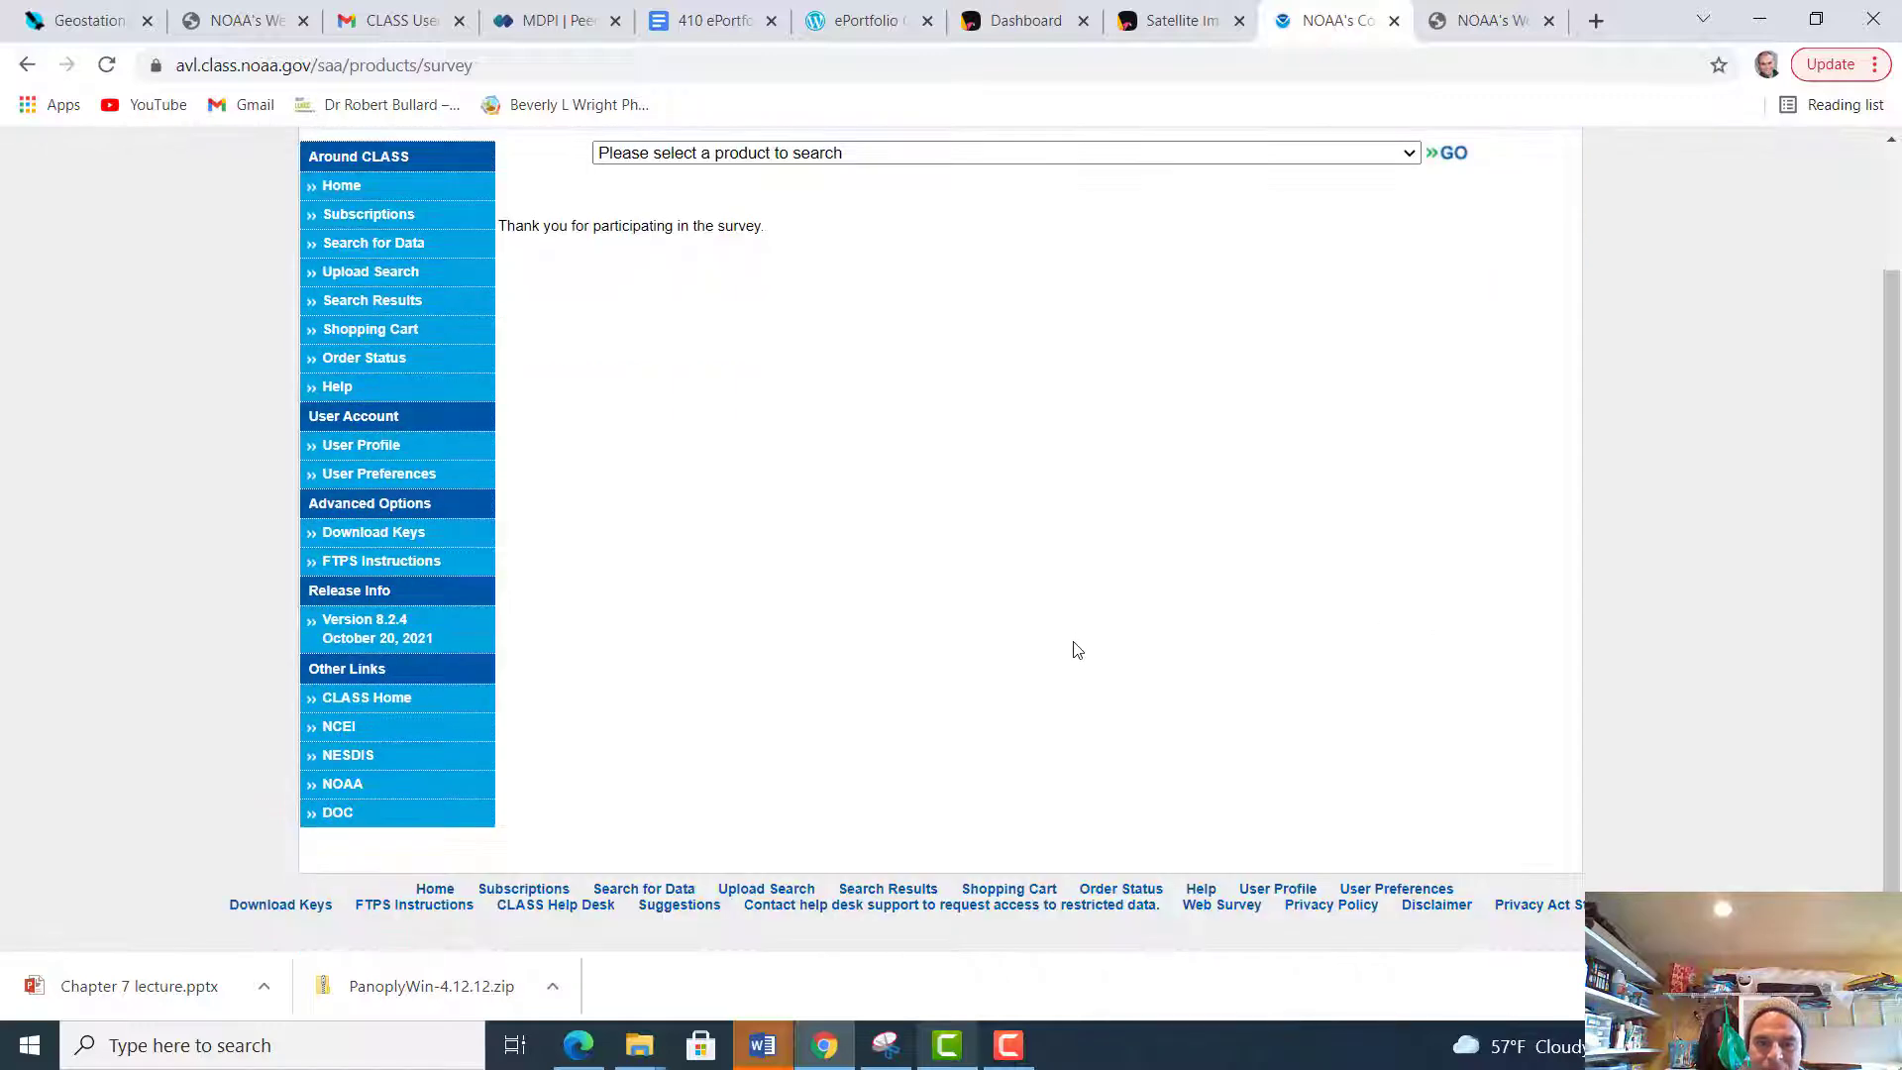
scroll(1077, 649, "up", 2)
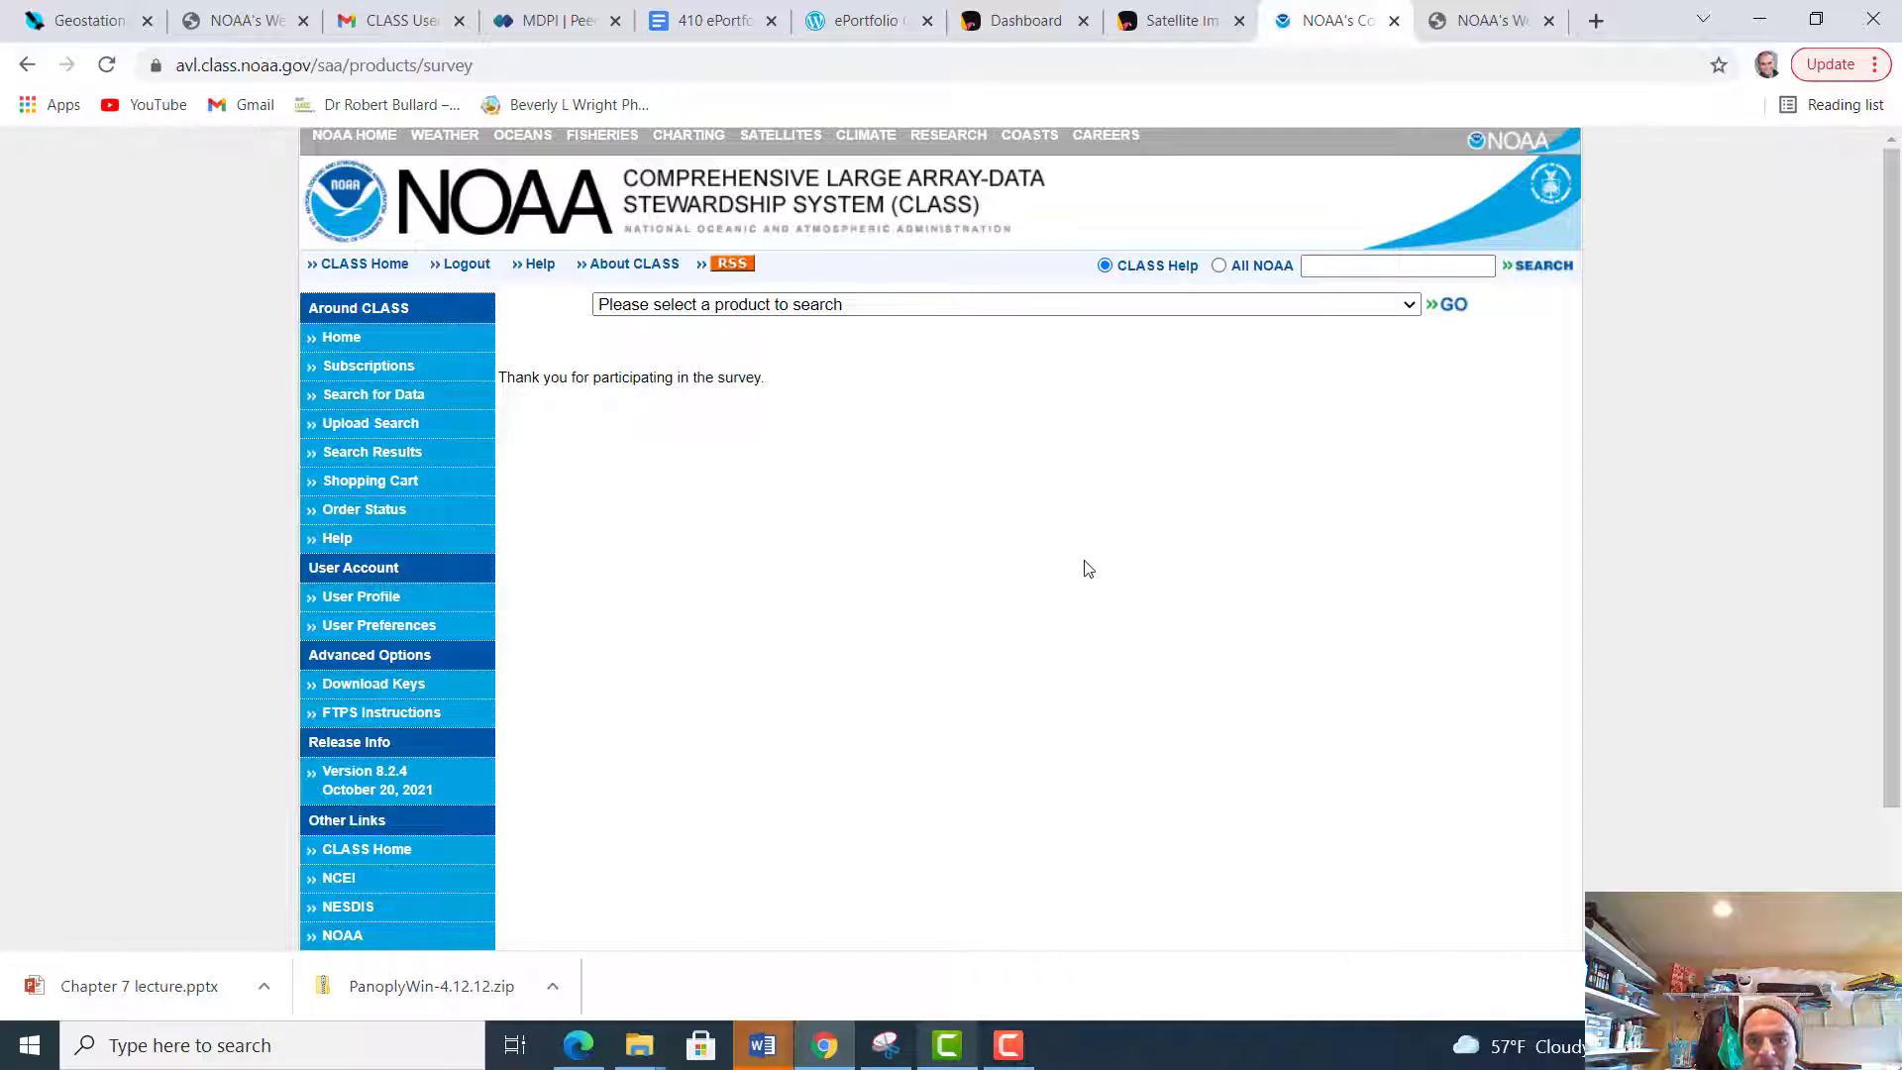
View the data guide of NOAA's Weather and Climate Toolkit, and return to the CLASS page
left_click(1479, 28)
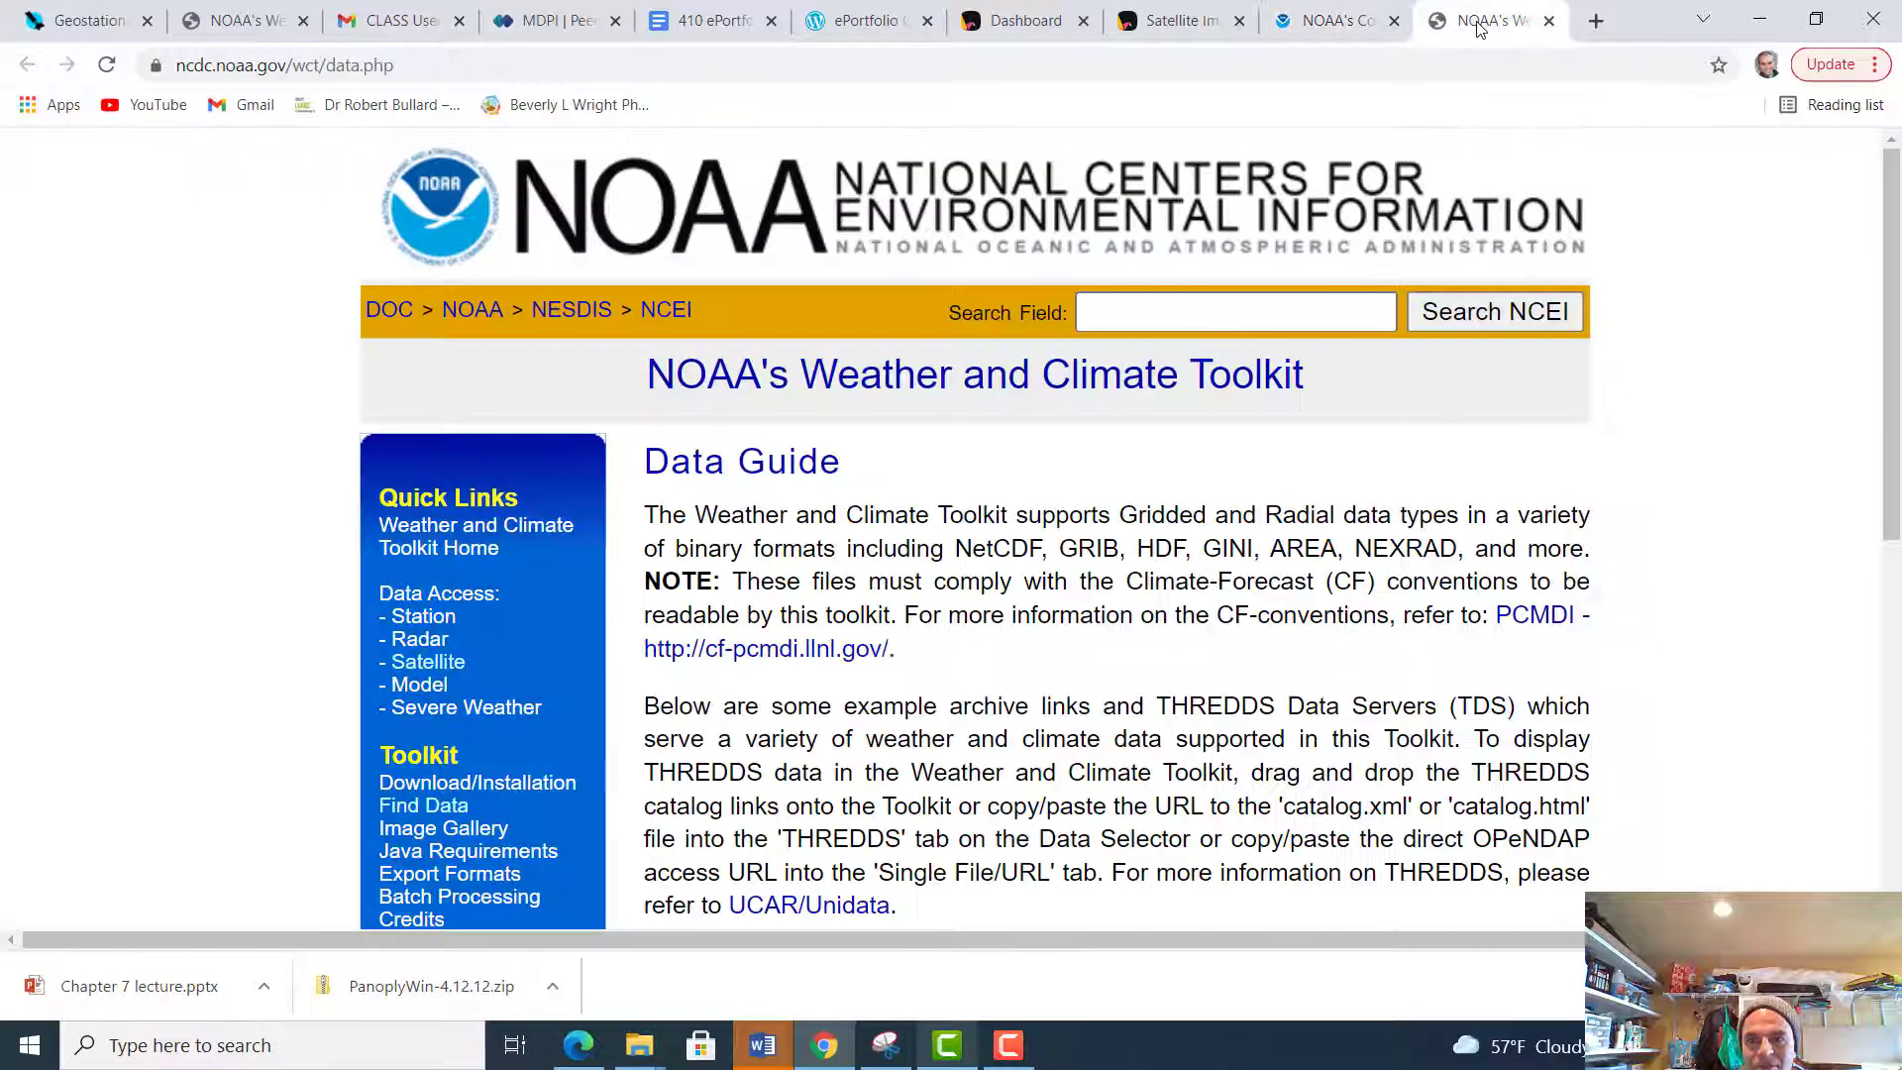
left_click(1351, 34)
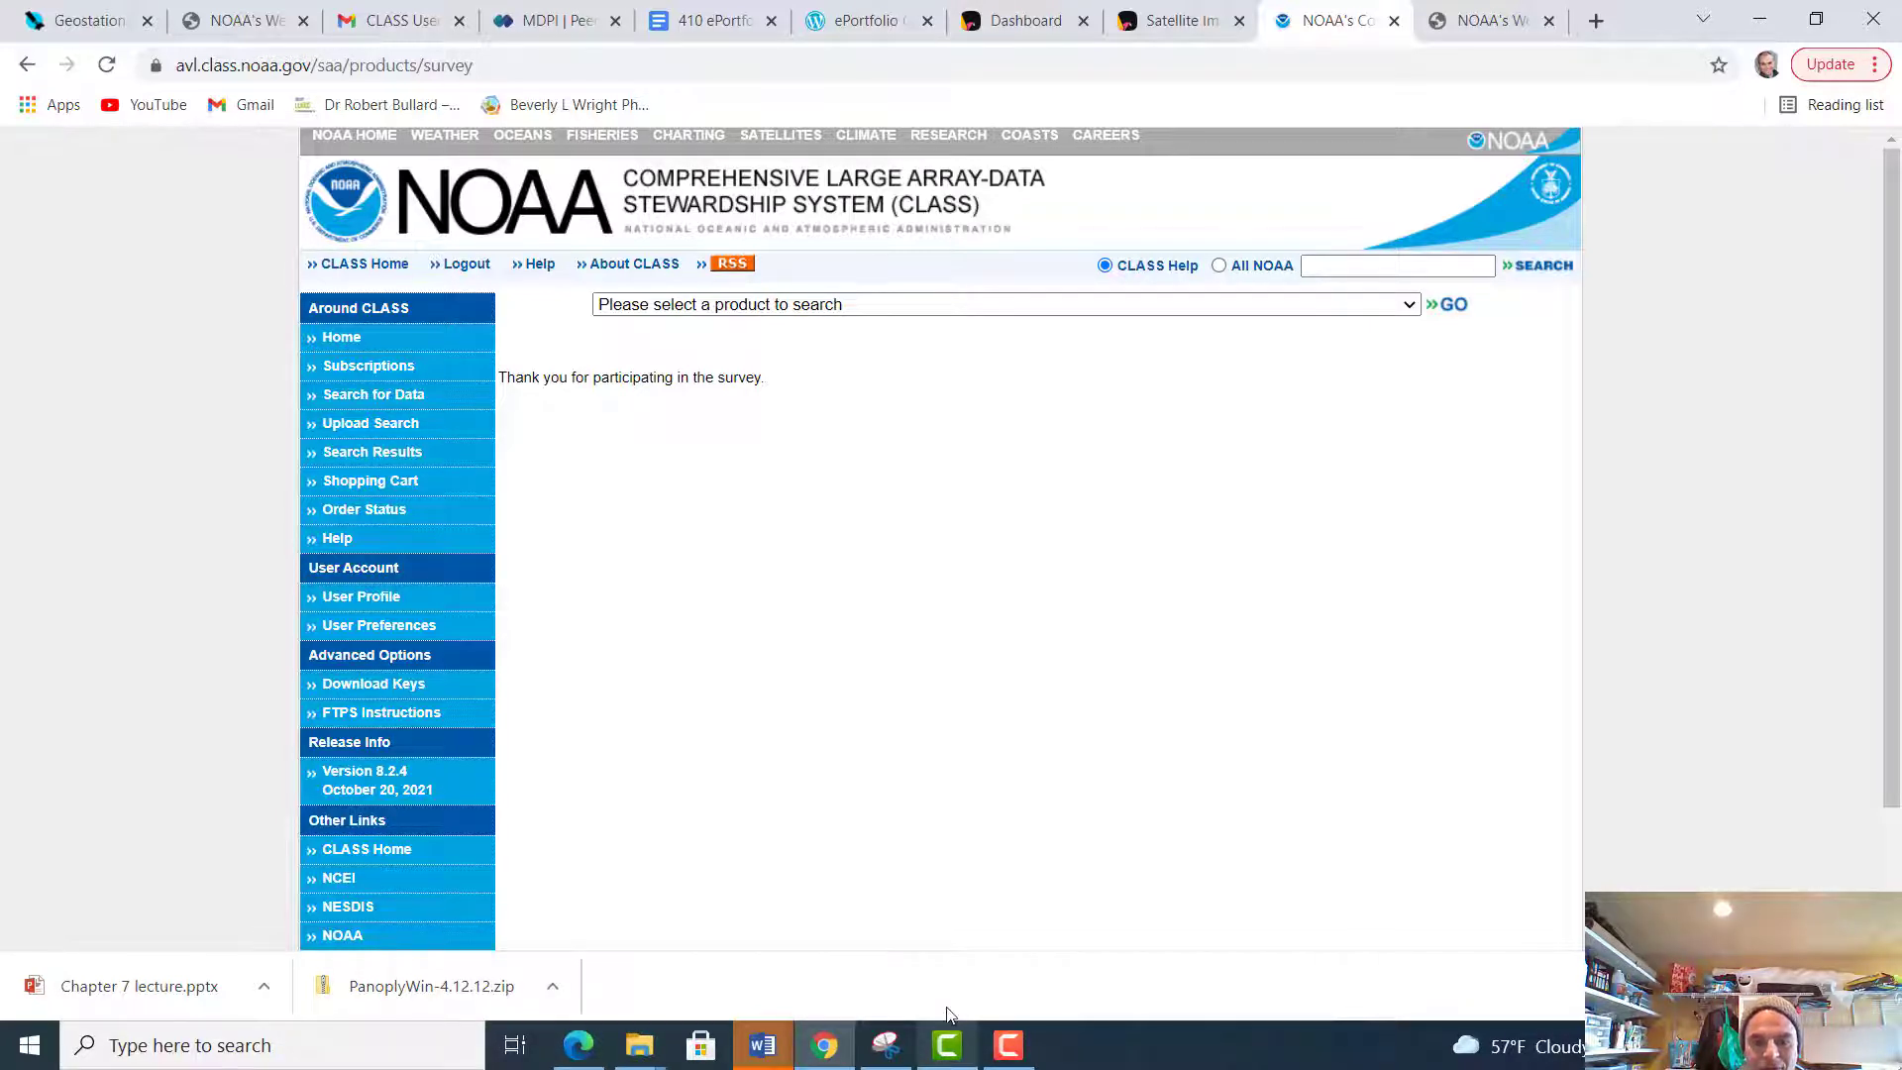
left_click(1009, 1047)
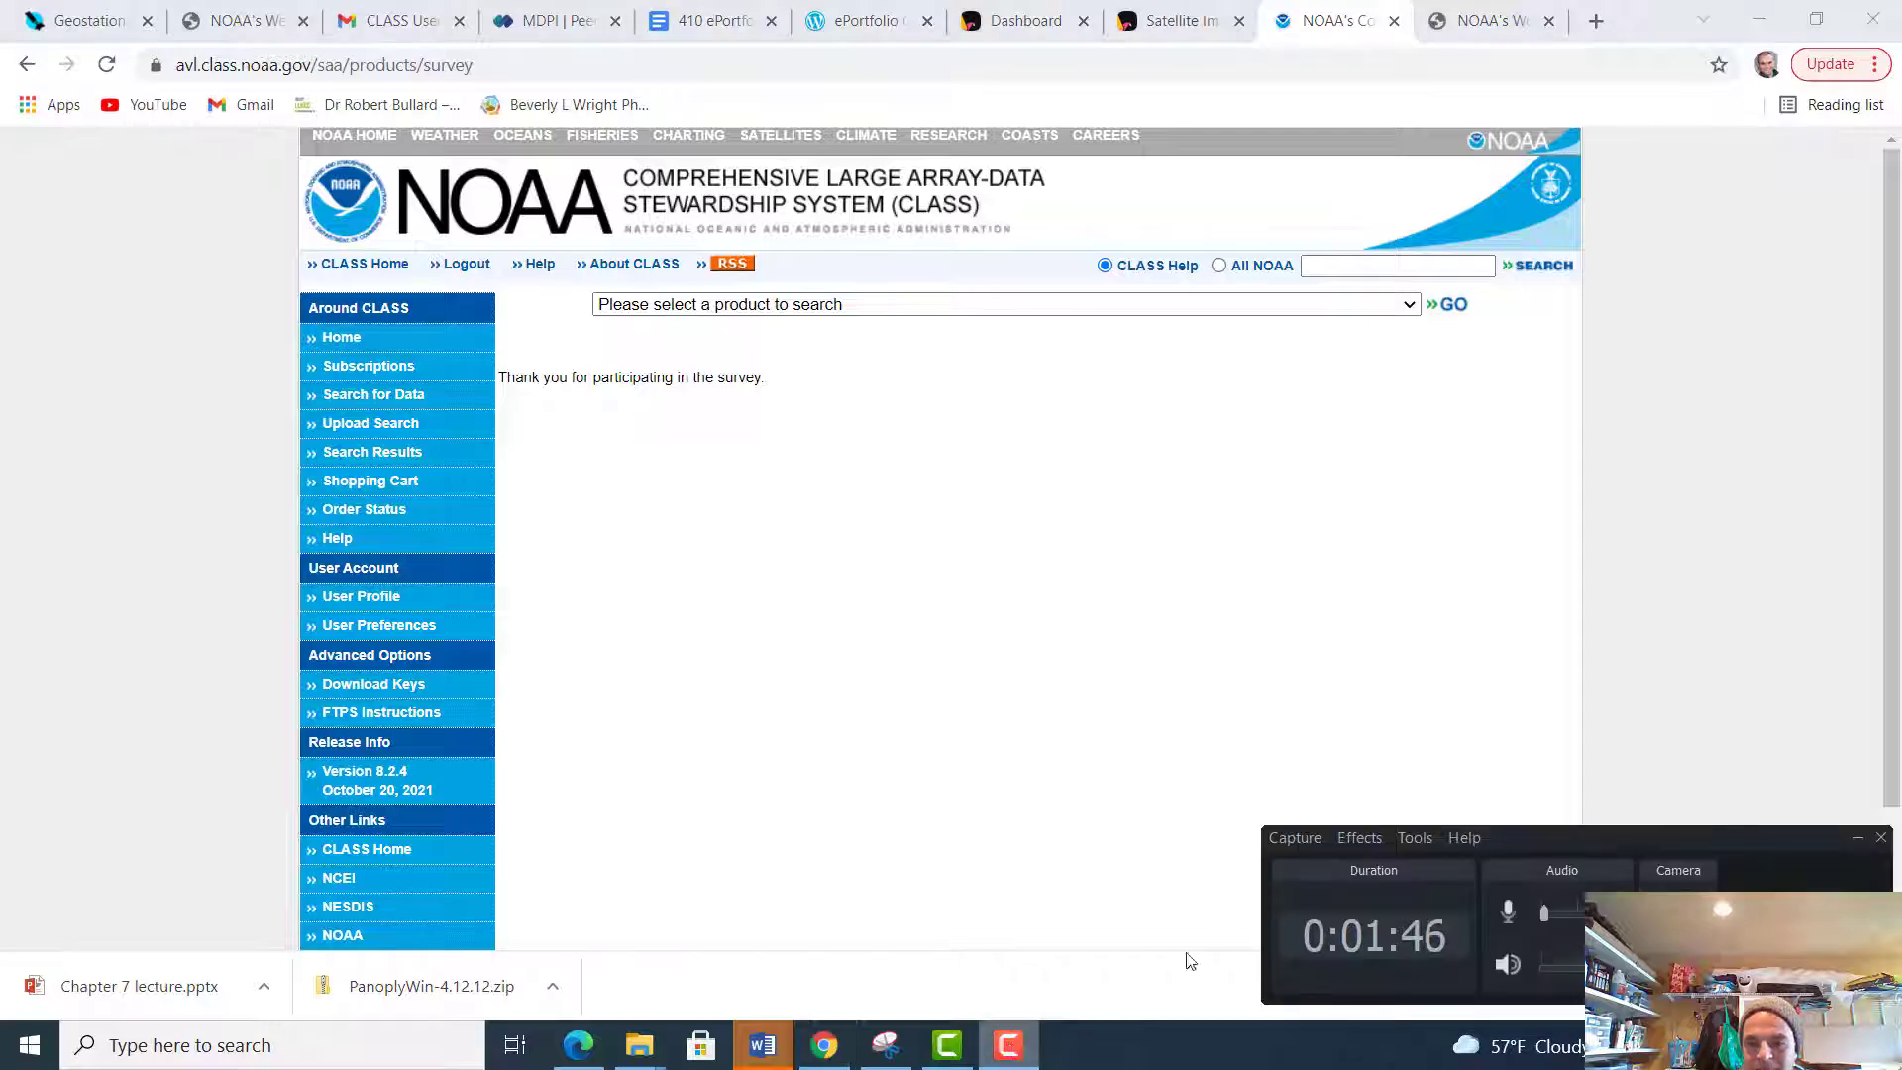